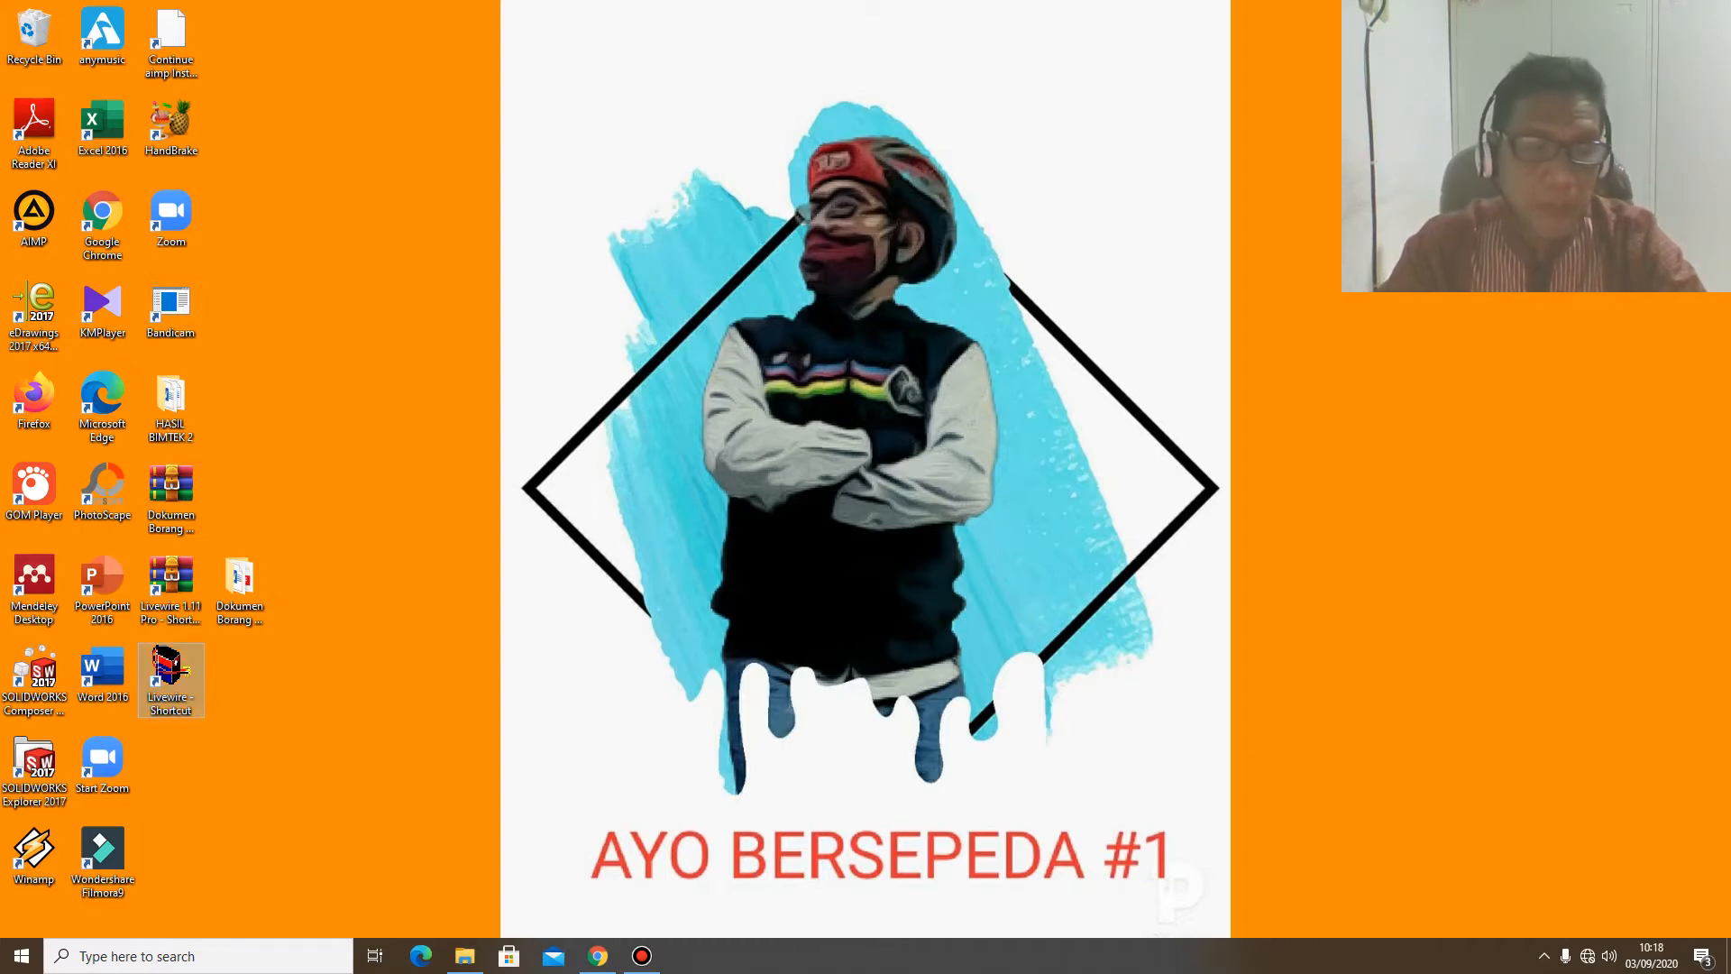
- Launch Livewire in a maximized window and move the floating Gallery off the middle of the drawing area
{"action": "double_click", "coordinate": [171, 672]}
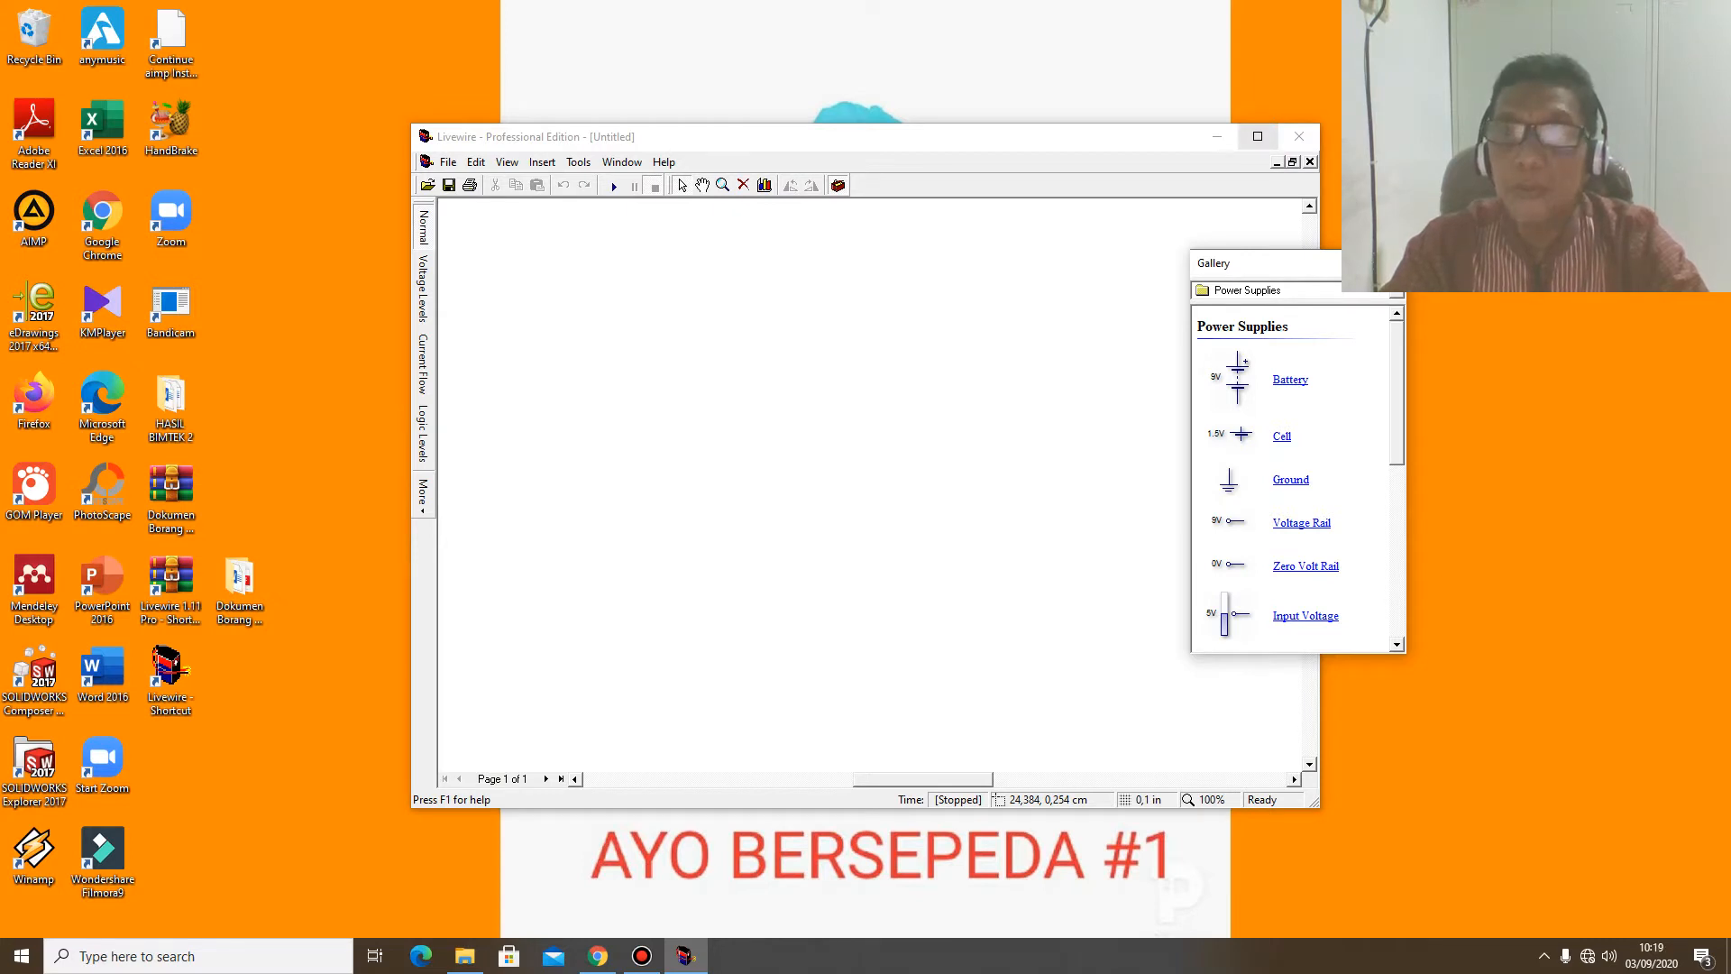
{"action": "left_click", "coordinate": [1258, 136]}
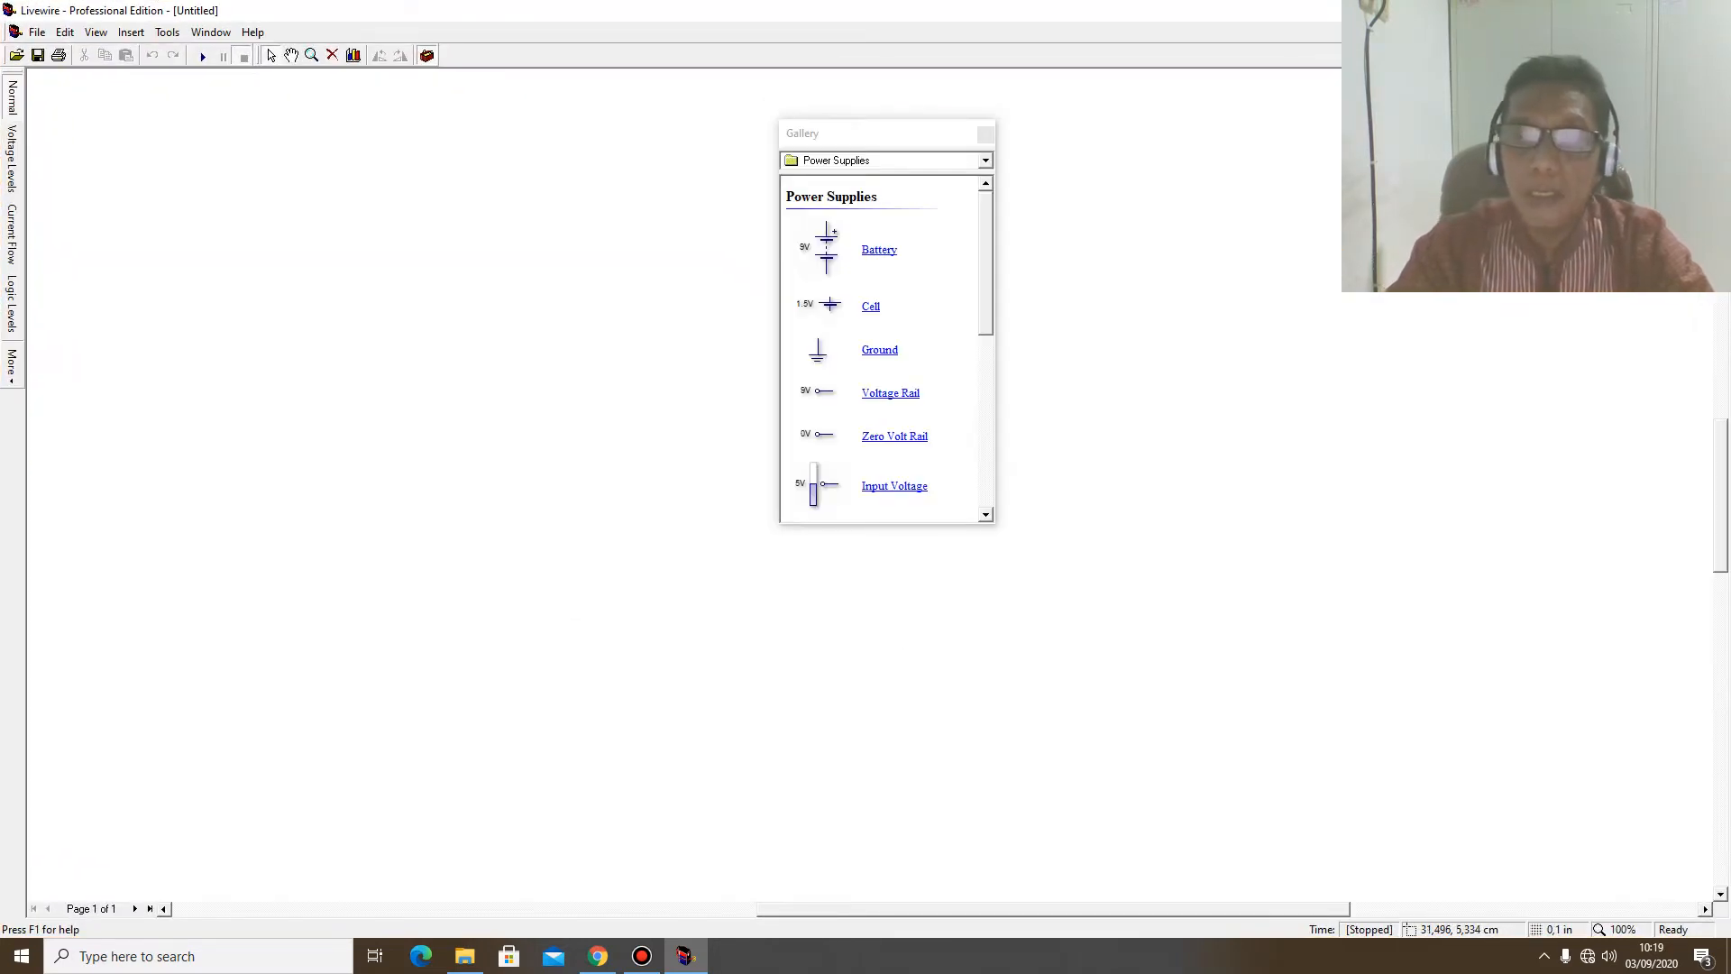
{"action": "left_click_drag", "start_coordinate": [857, 134], "coordinate": [1511, 325]}
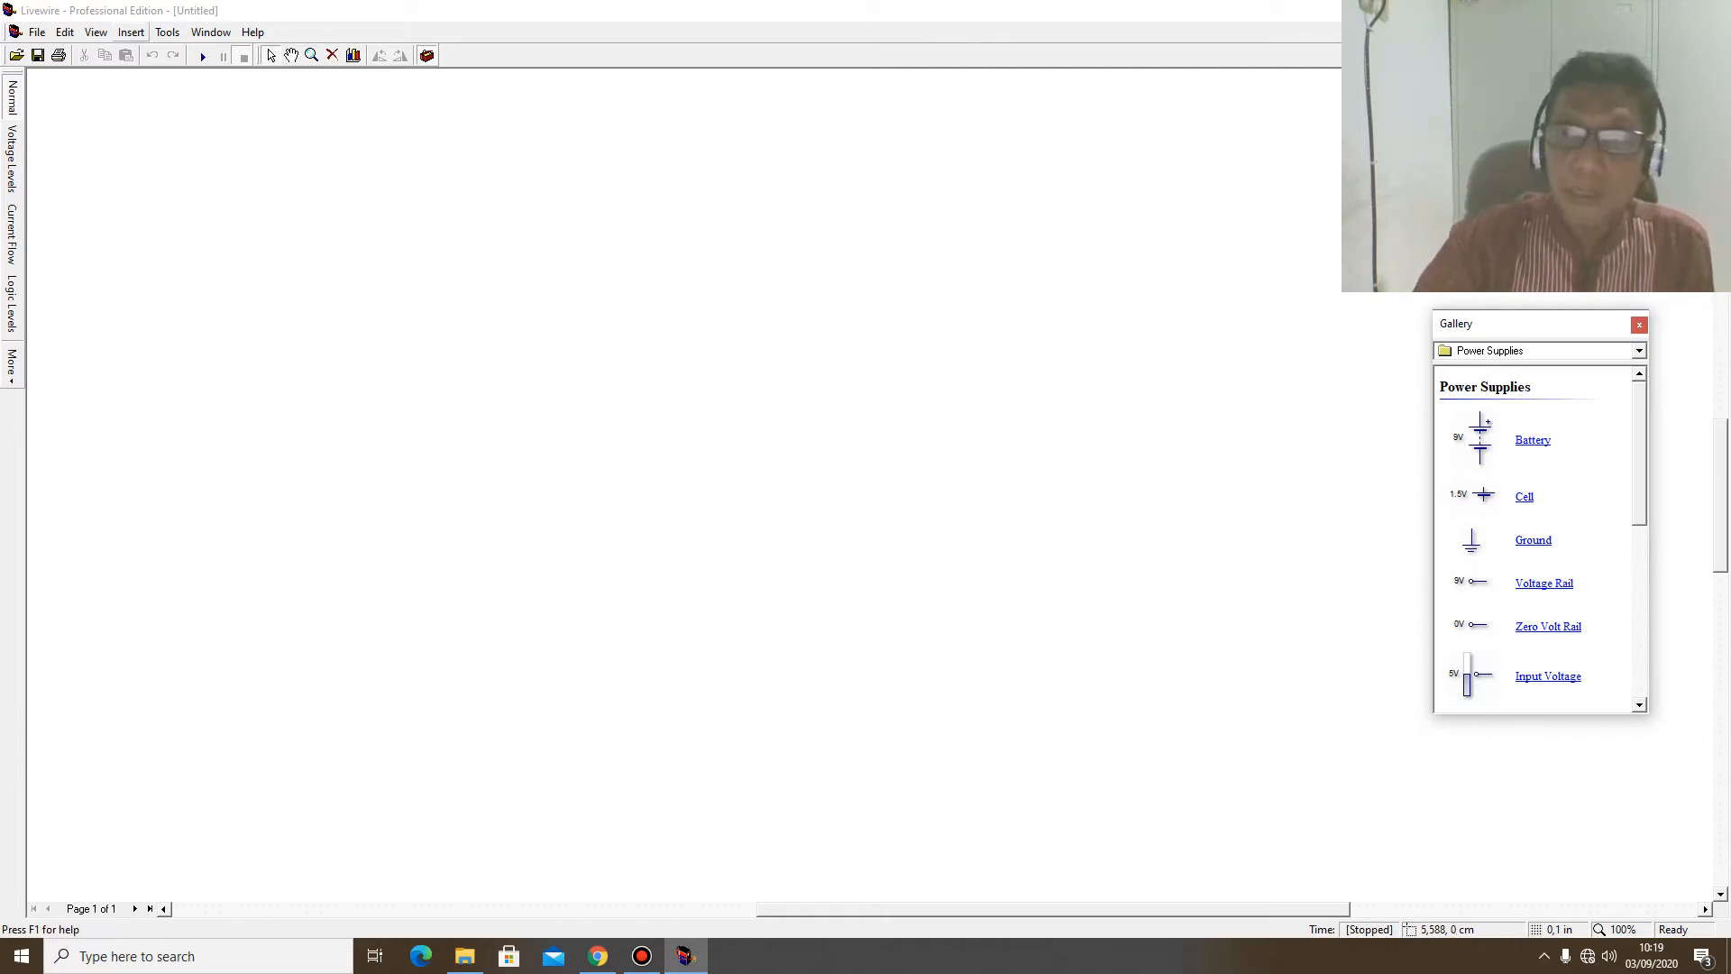
- Insert the picture Regulator-Tegangan-Pada-Power-Supply from the rangkaian folder, scaled down and placed in the lower-left area of the drawing
{"action": "left_click", "coordinate": [130, 31]}
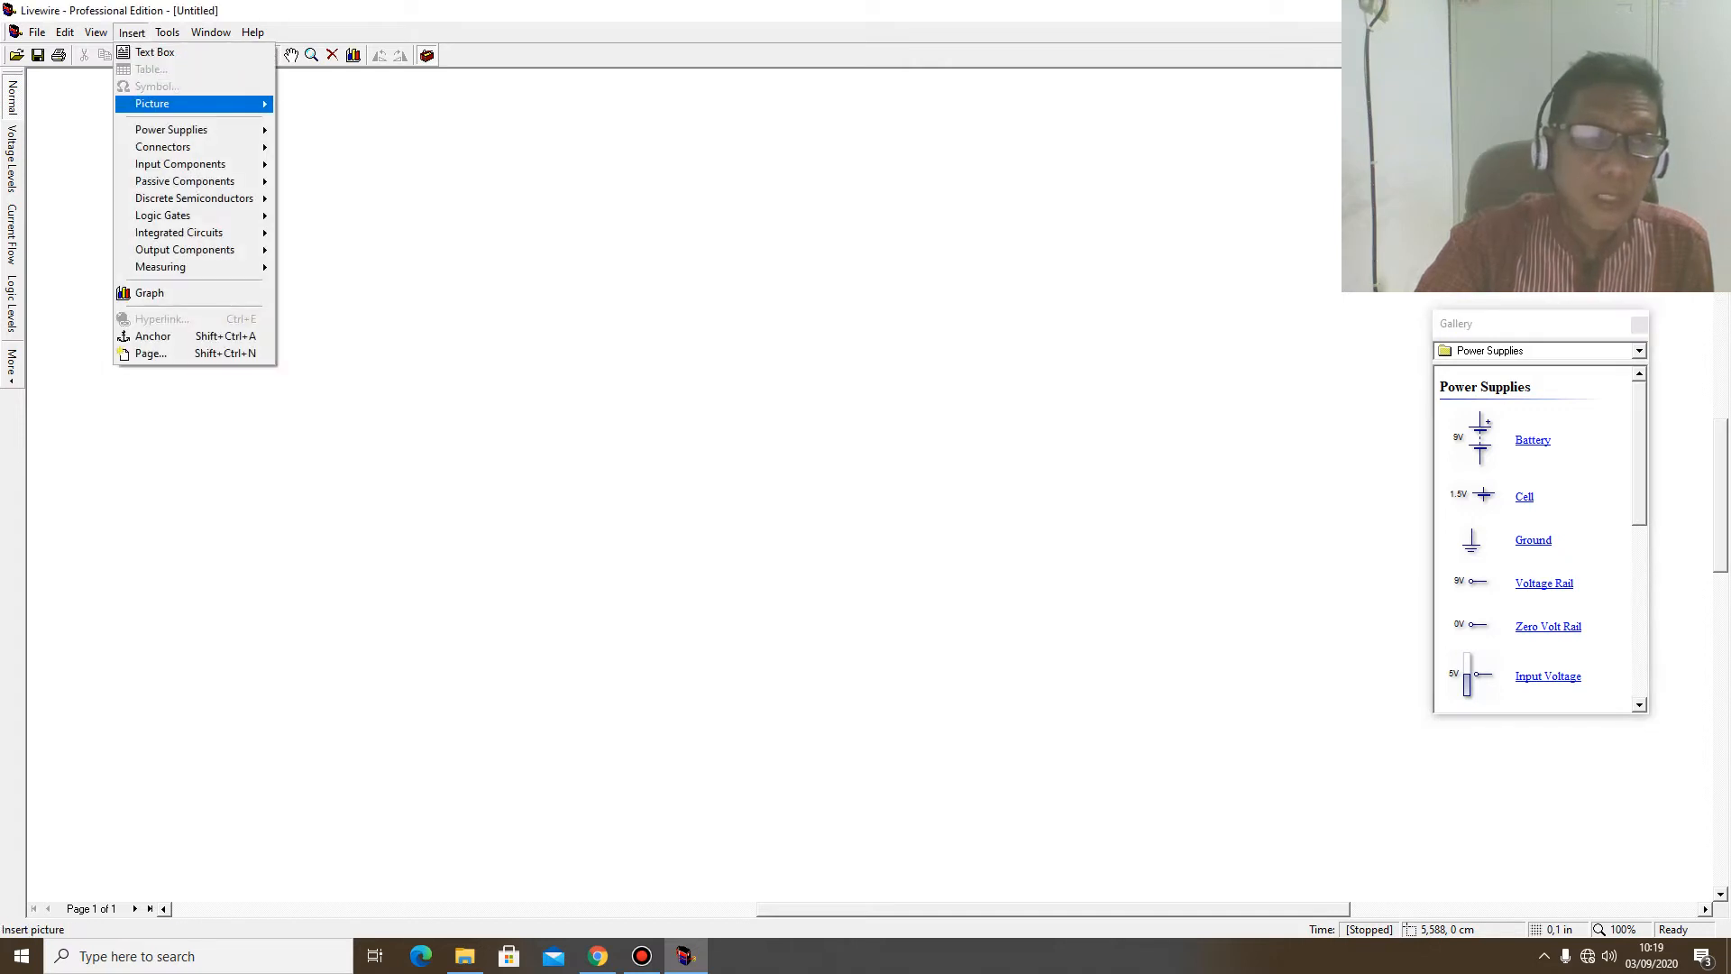
{"action": "mouse_move", "coordinate": [261, 105]}
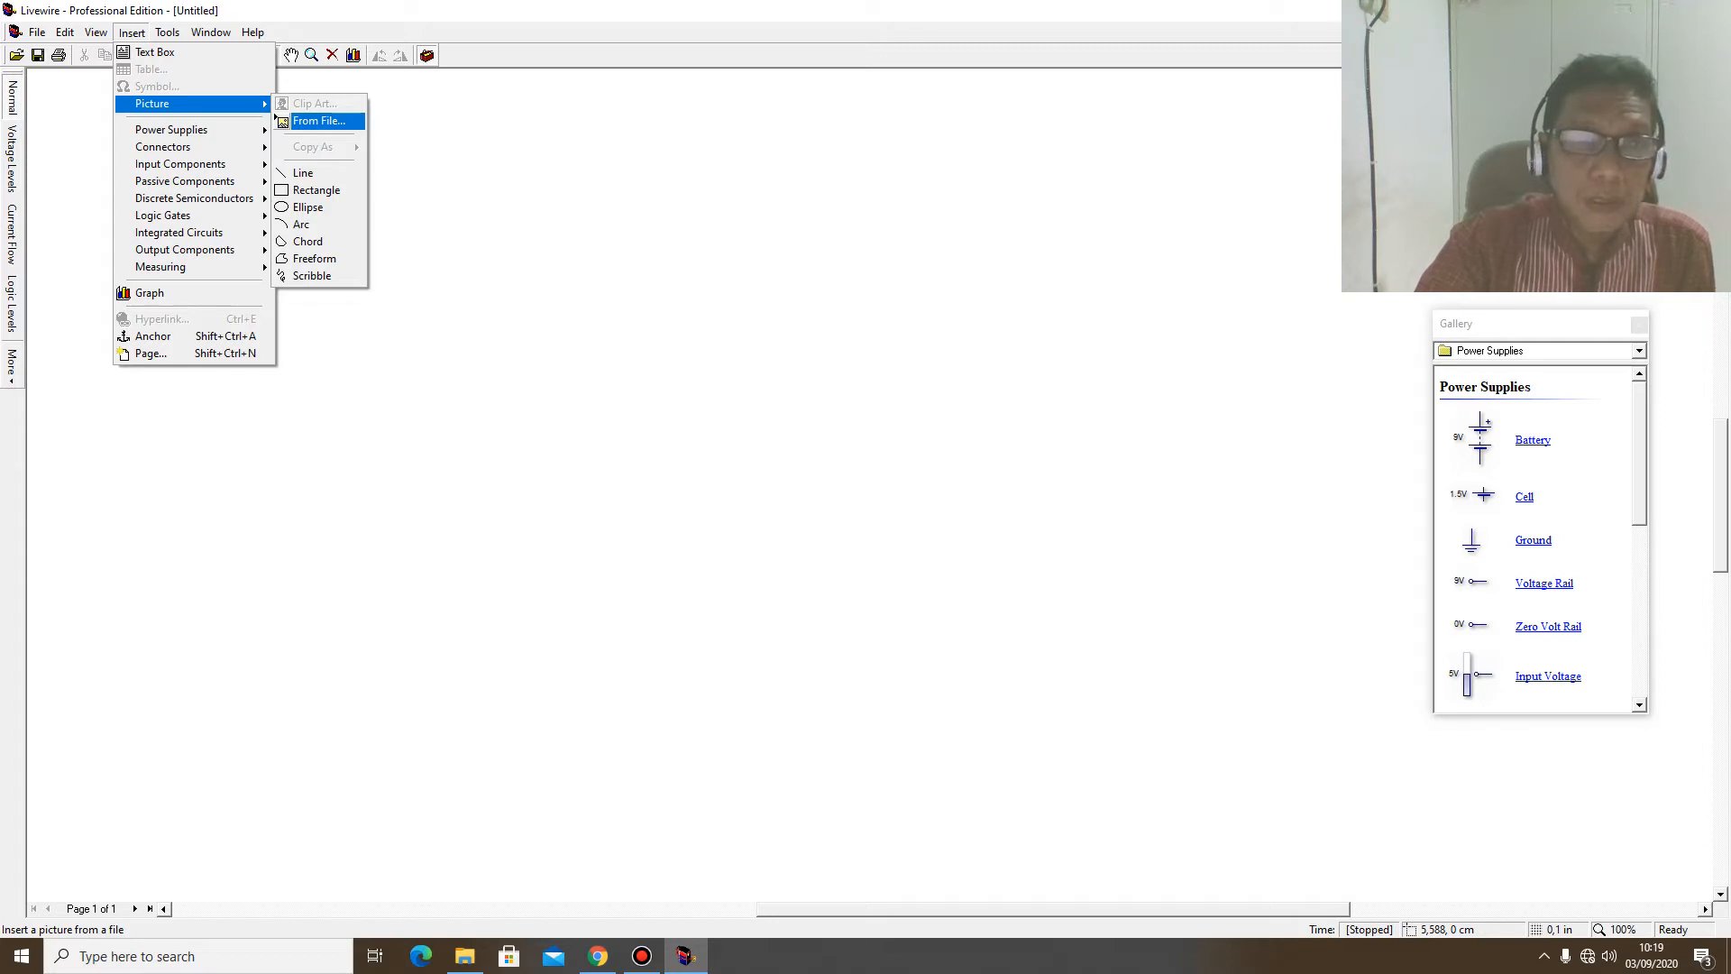
{"action": "left_click", "coordinate": [280, 120]}
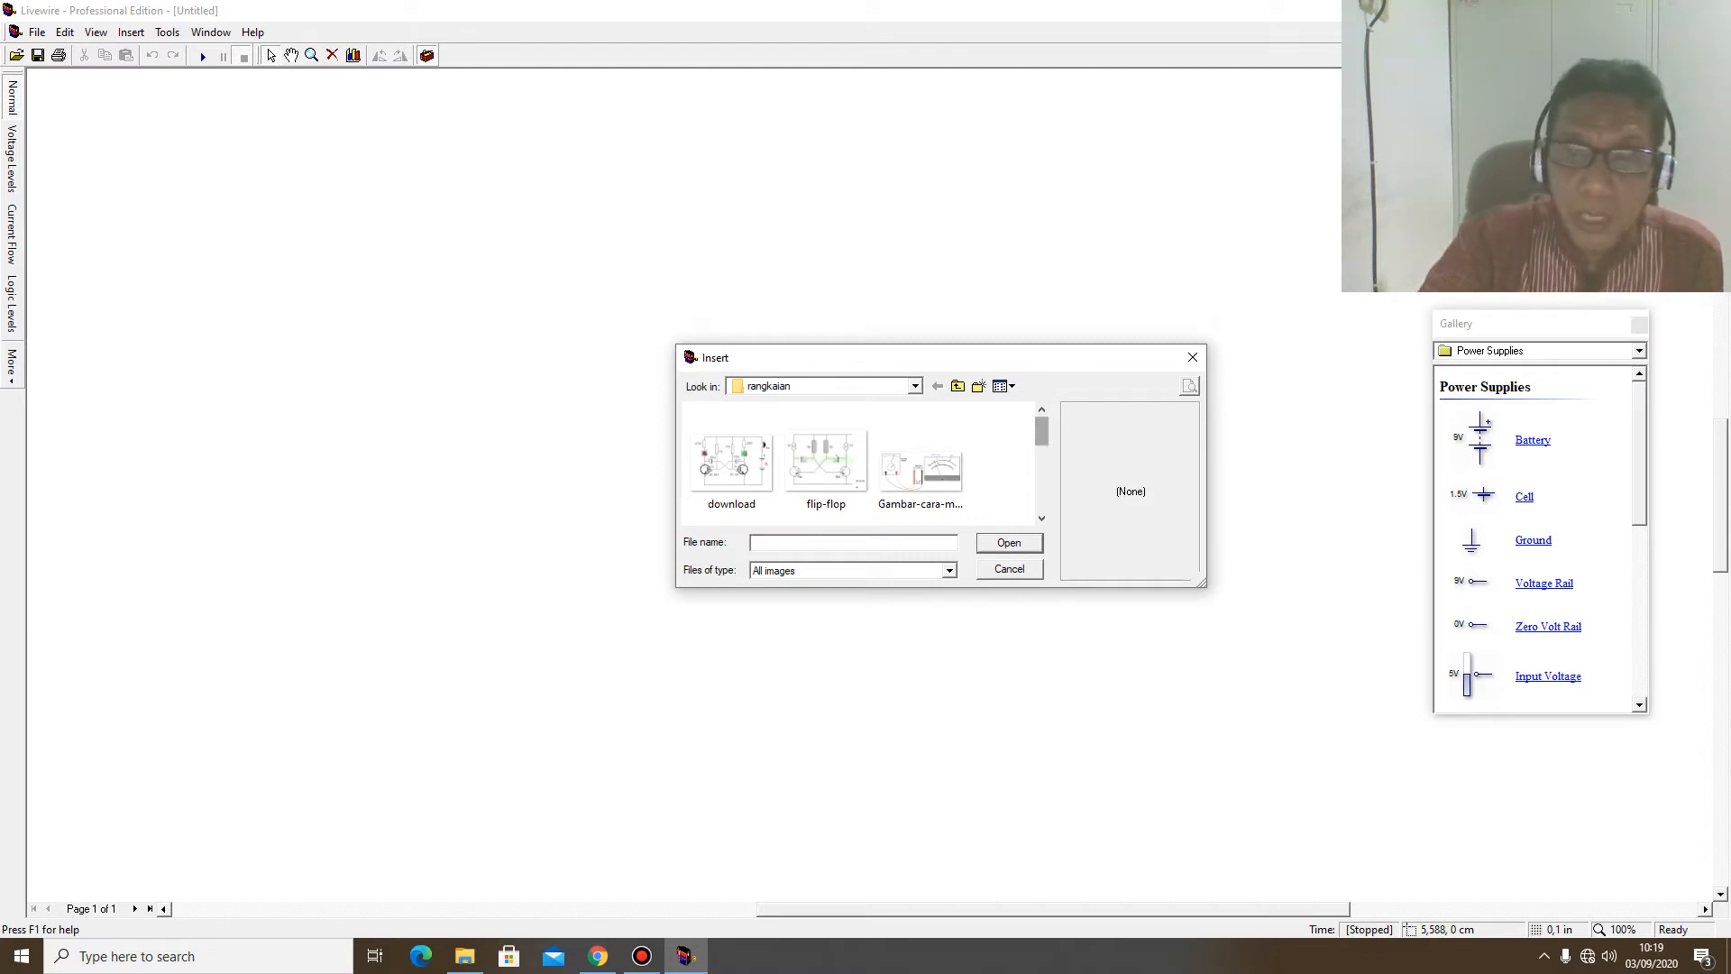
{"action": "scroll", "coordinate": [862, 460], "scroll_direction": "down", "scroll_amount": 5}
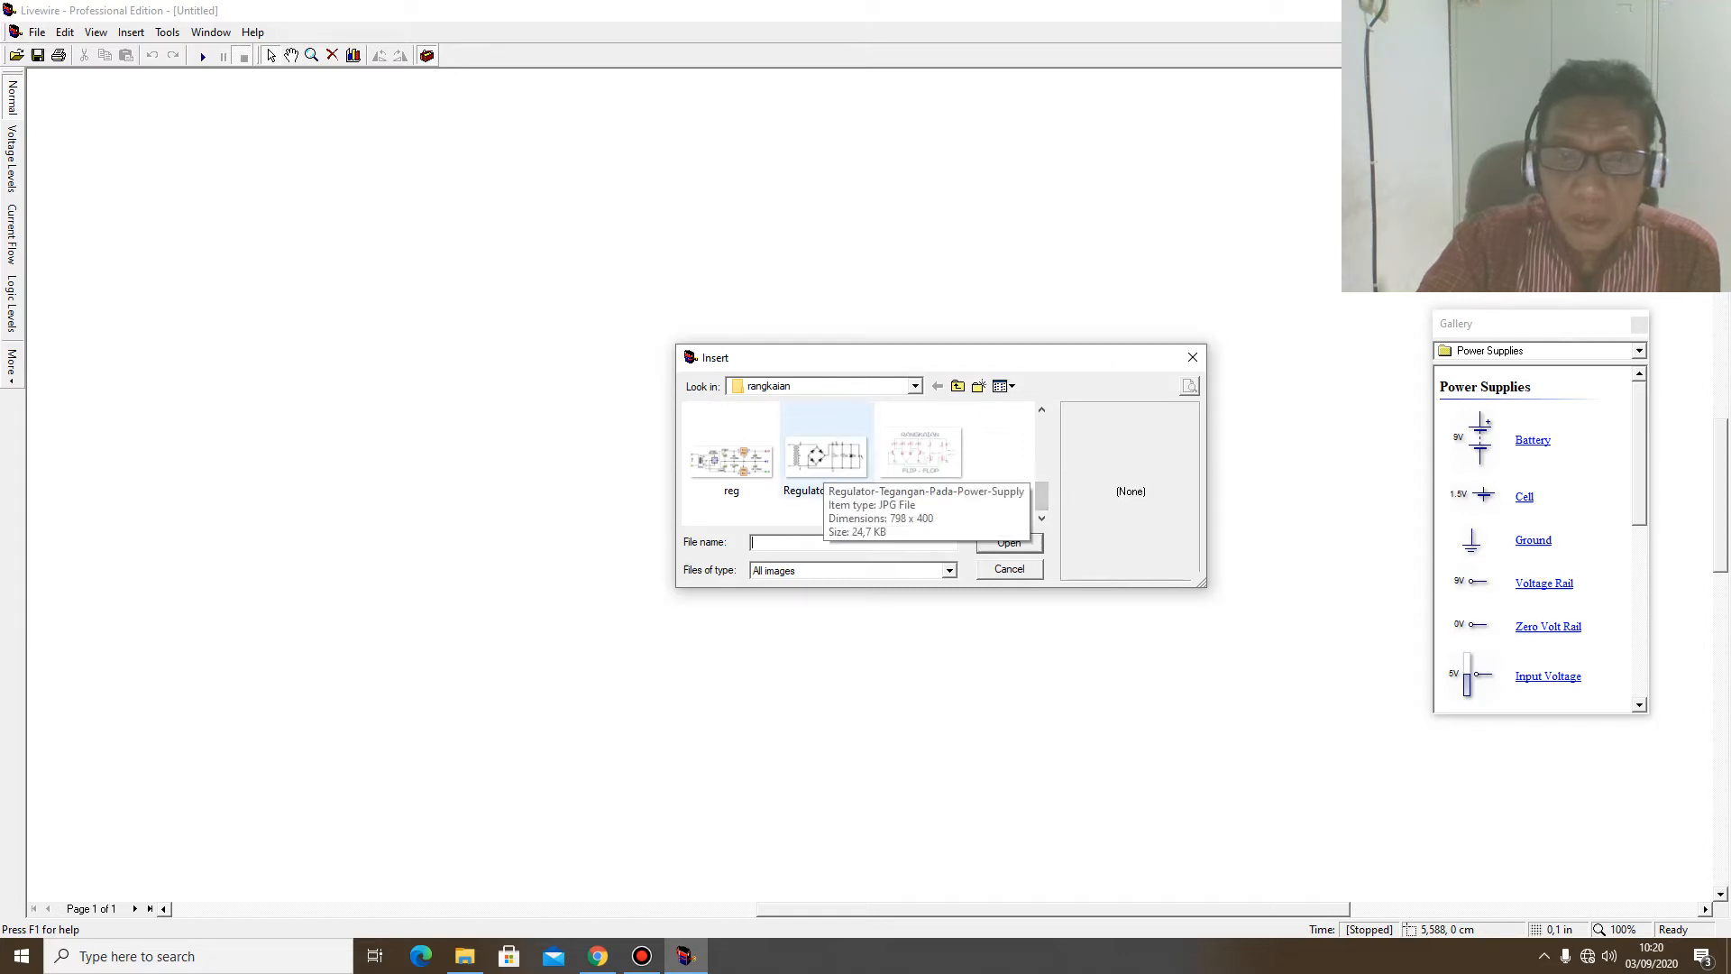
{"action": "left_click", "coordinate": [824, 464]}
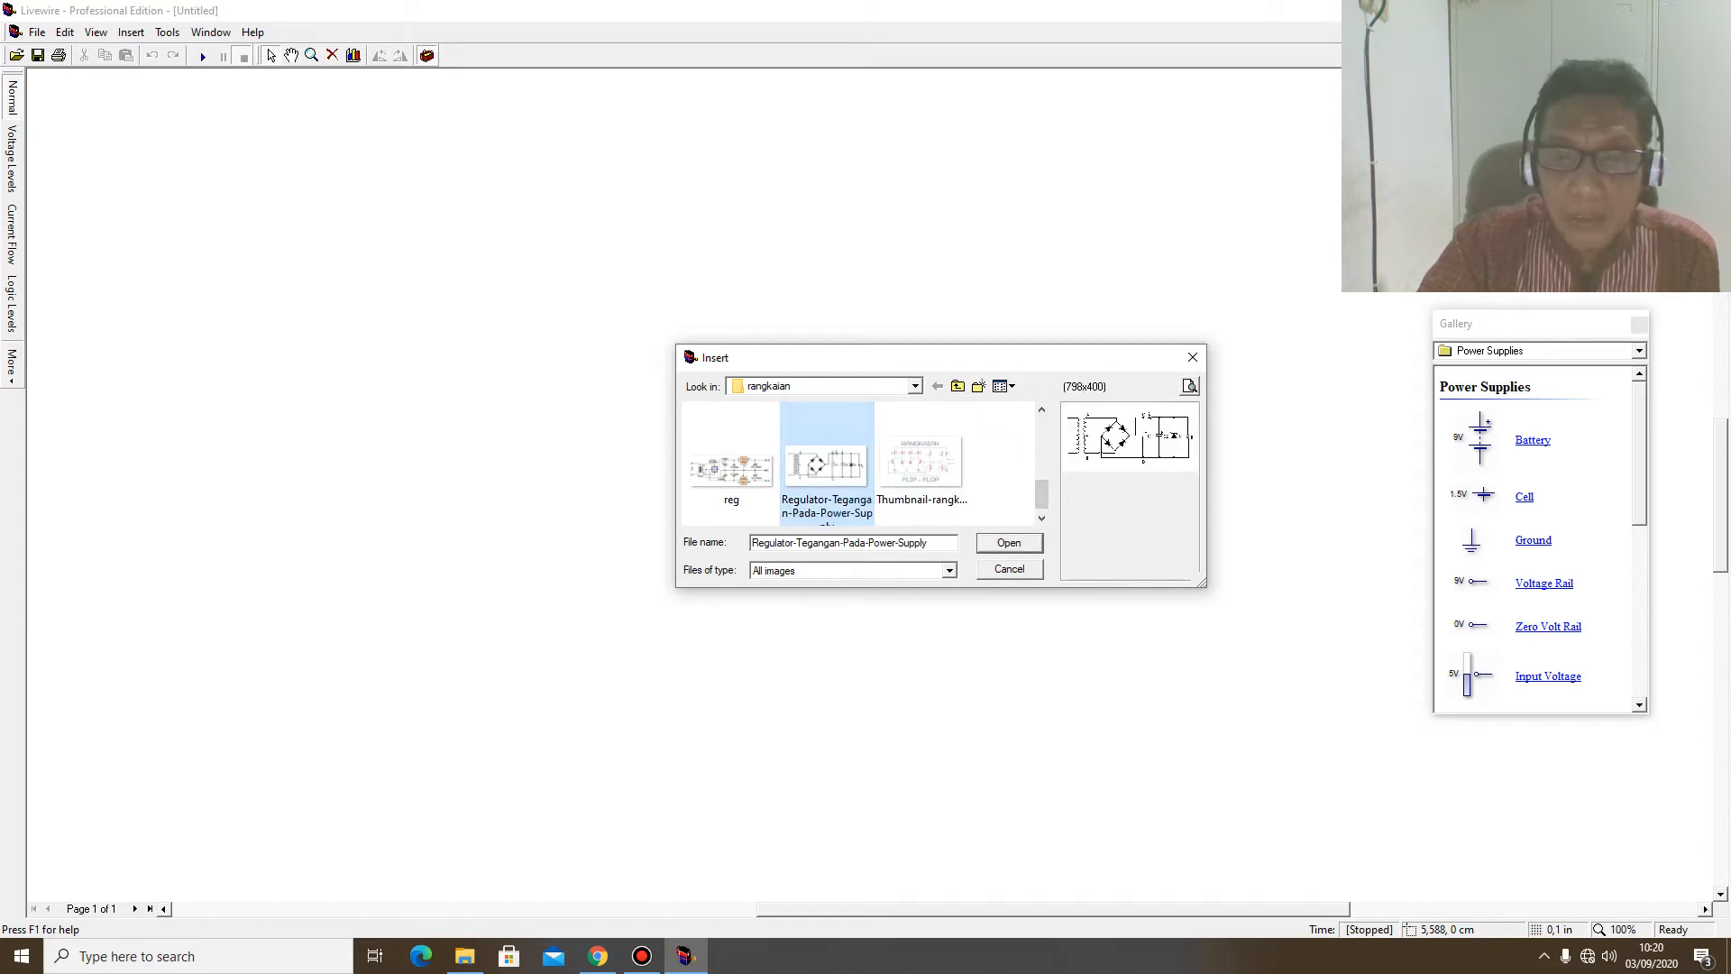
{"action": "left_click", "coordinate": [1009, 542]}
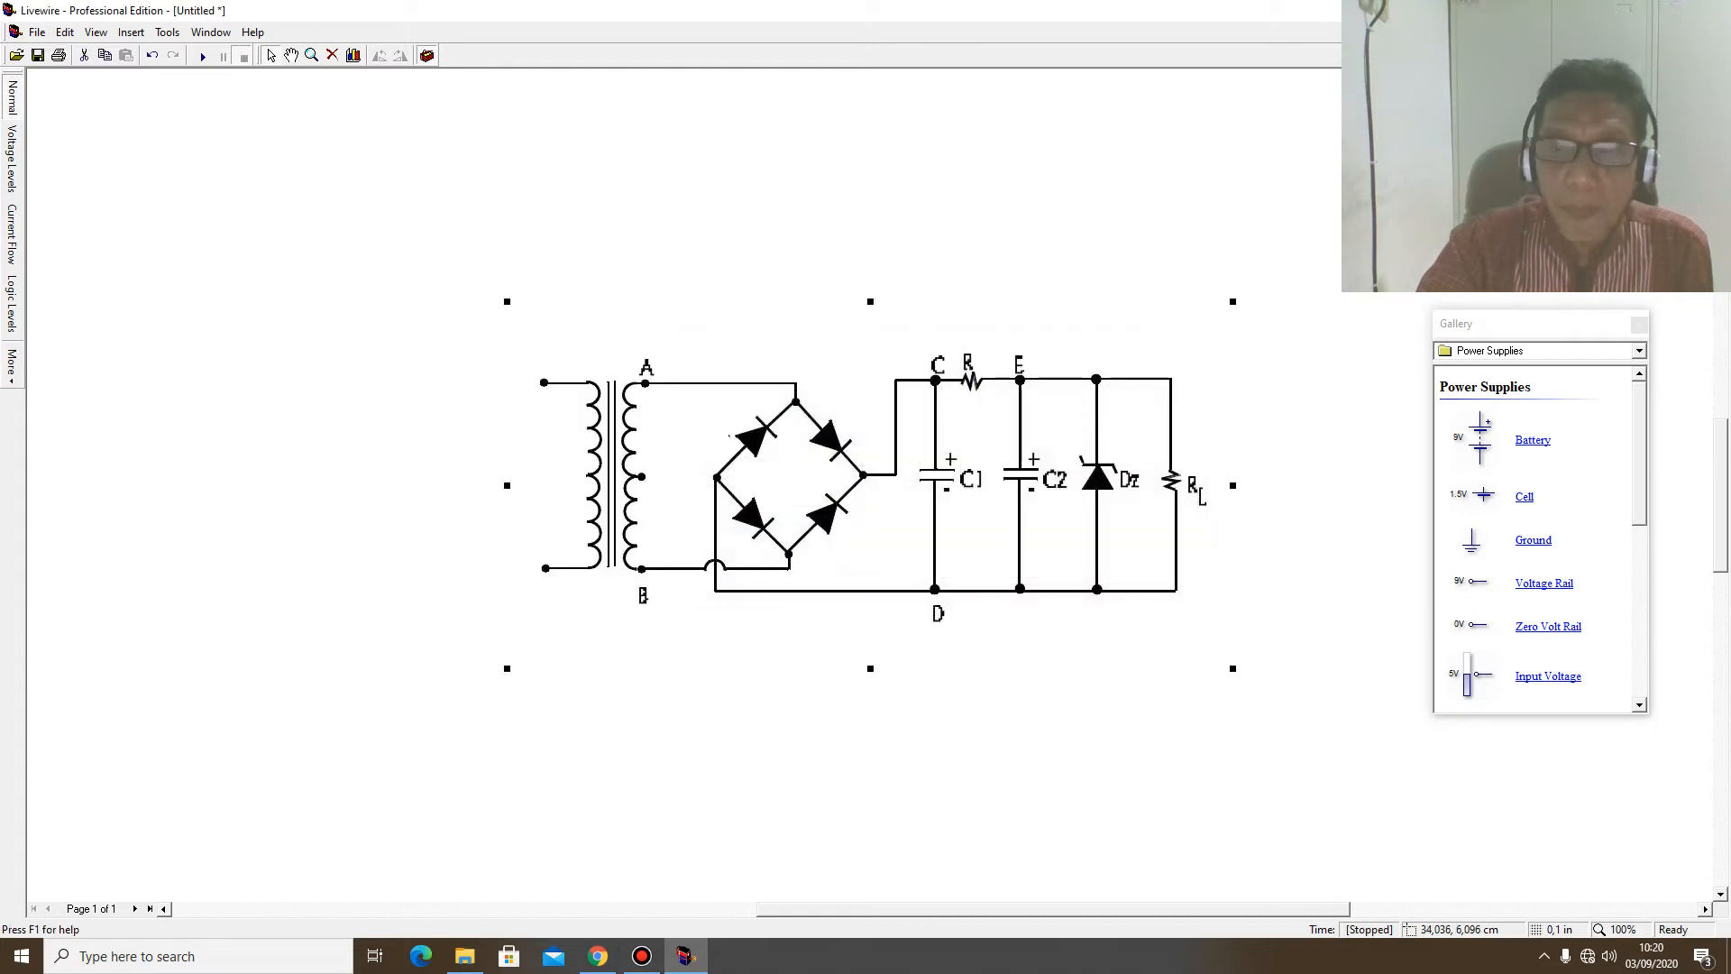
{"action": "left_click_drag", "start_coordinate": [1233, 301], "coordinate": [999, 418]}
{"action": "left_click_drag", "start_coordinate": [767, 505], "coordinate": [370, 662]}
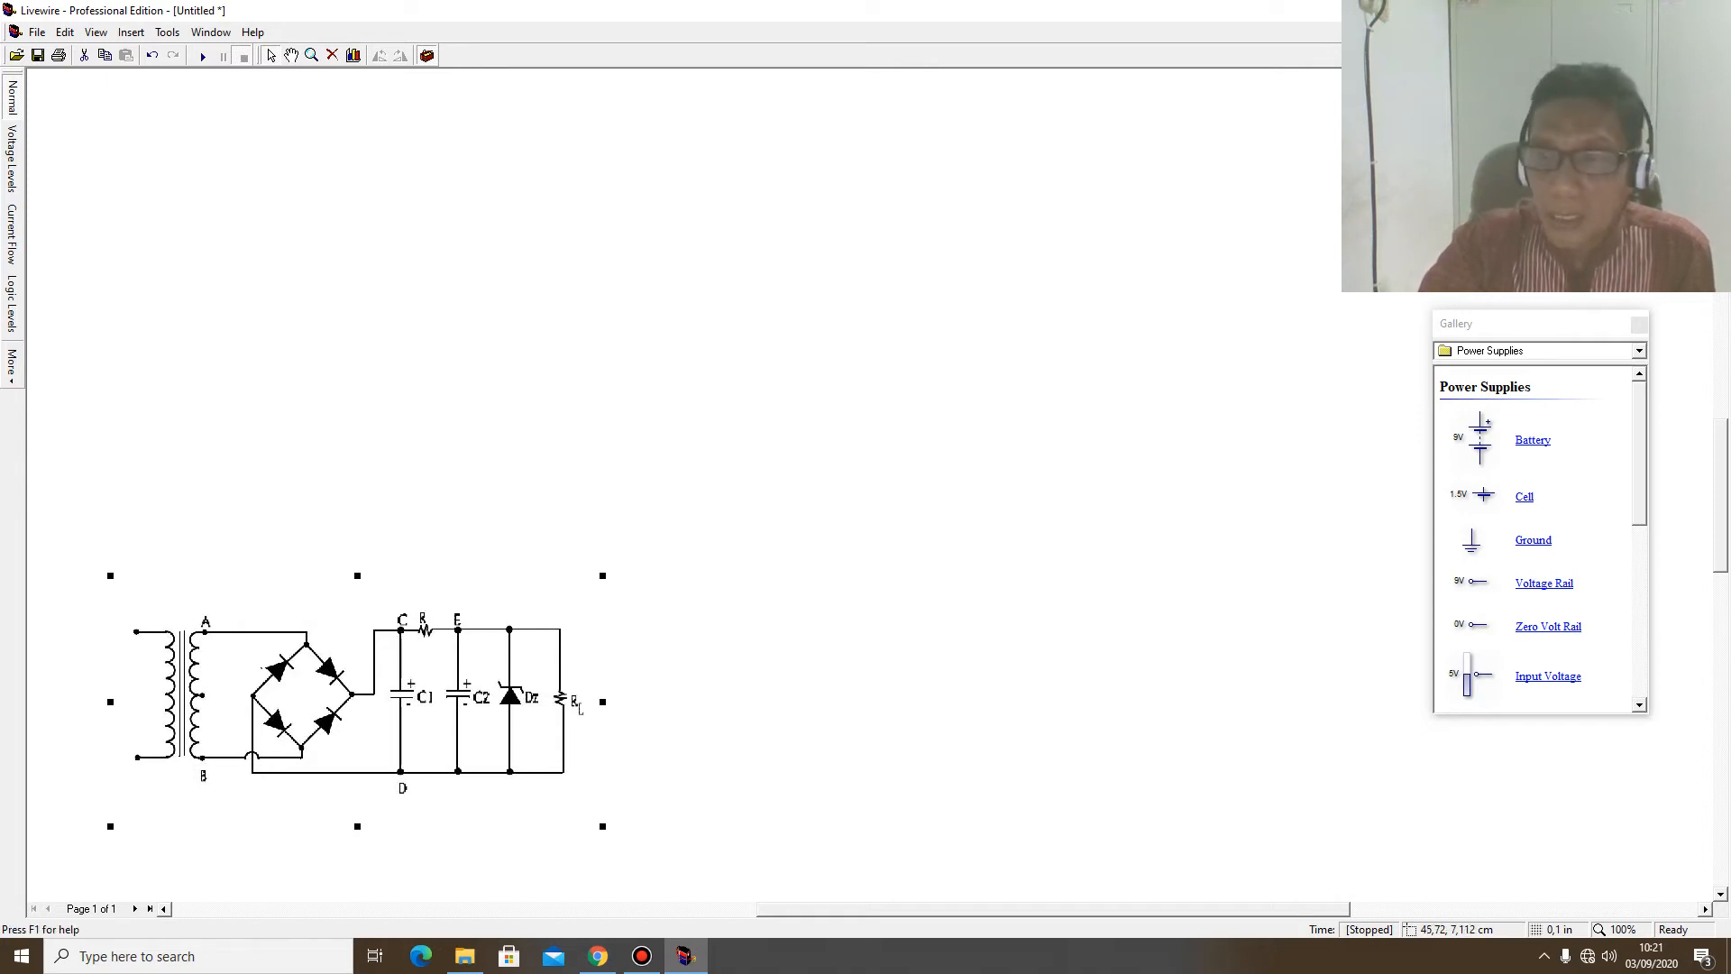
- Look through the Input Components category of the Gallery for parts of the reference circuit
{"action": "left_click", "coordinate": [1640, 350]}
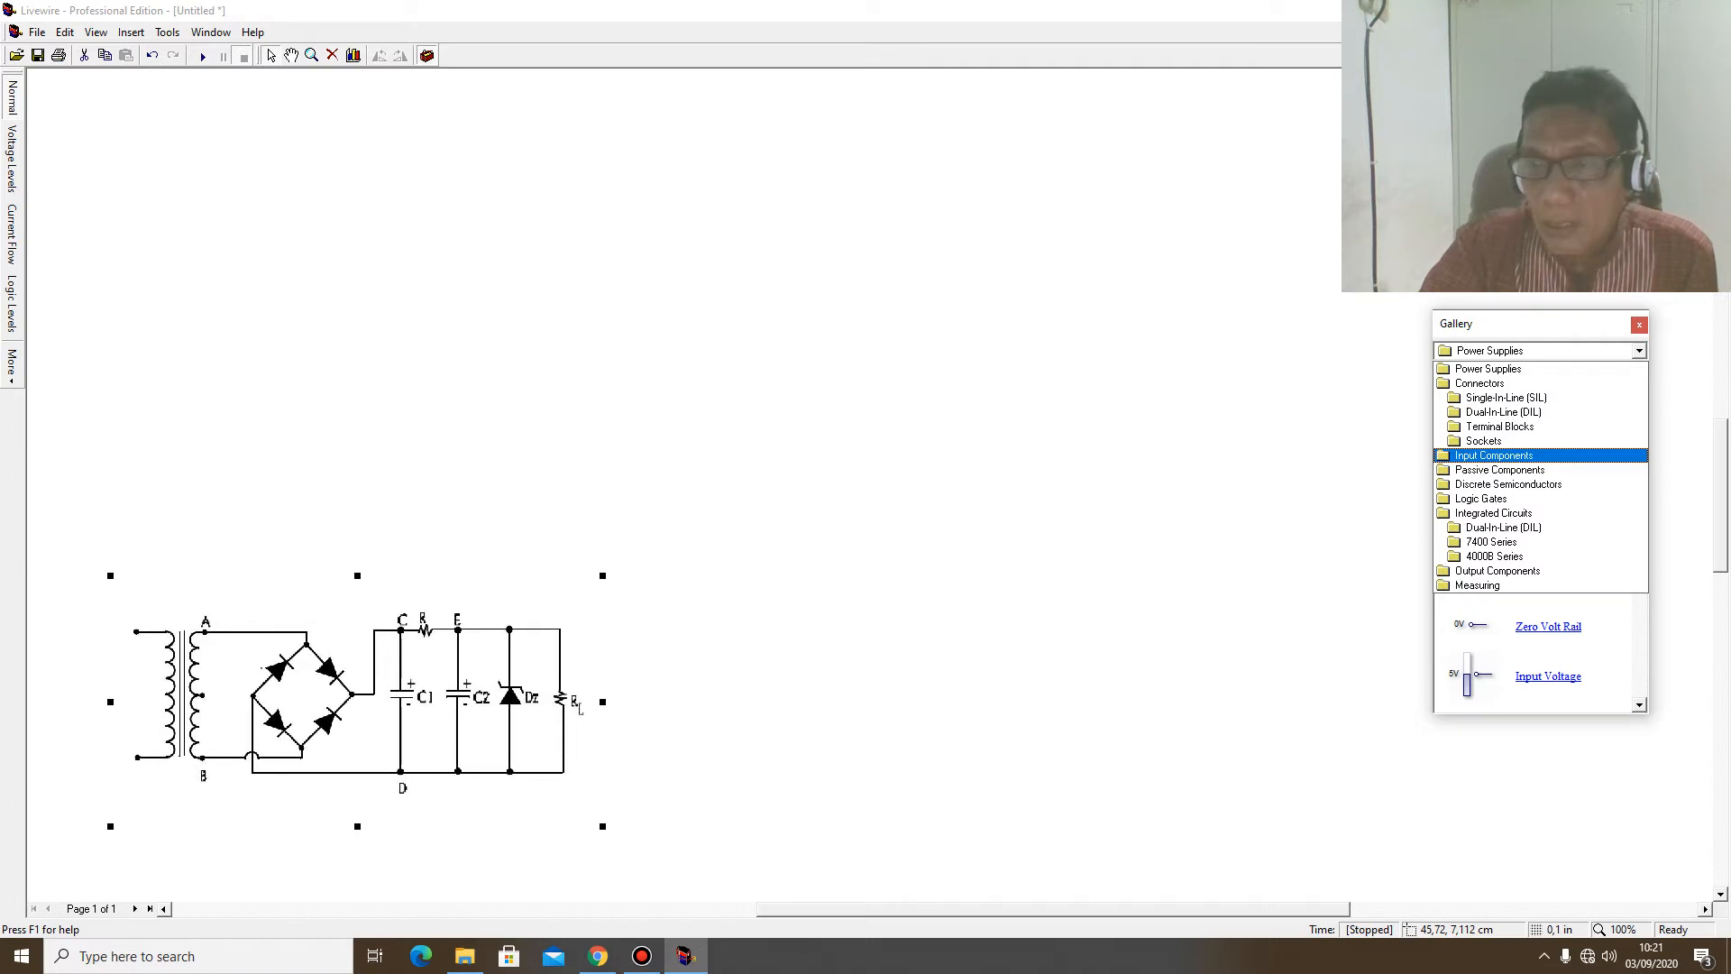
{"action": "left_click", "coordinate": [1494, 456]}
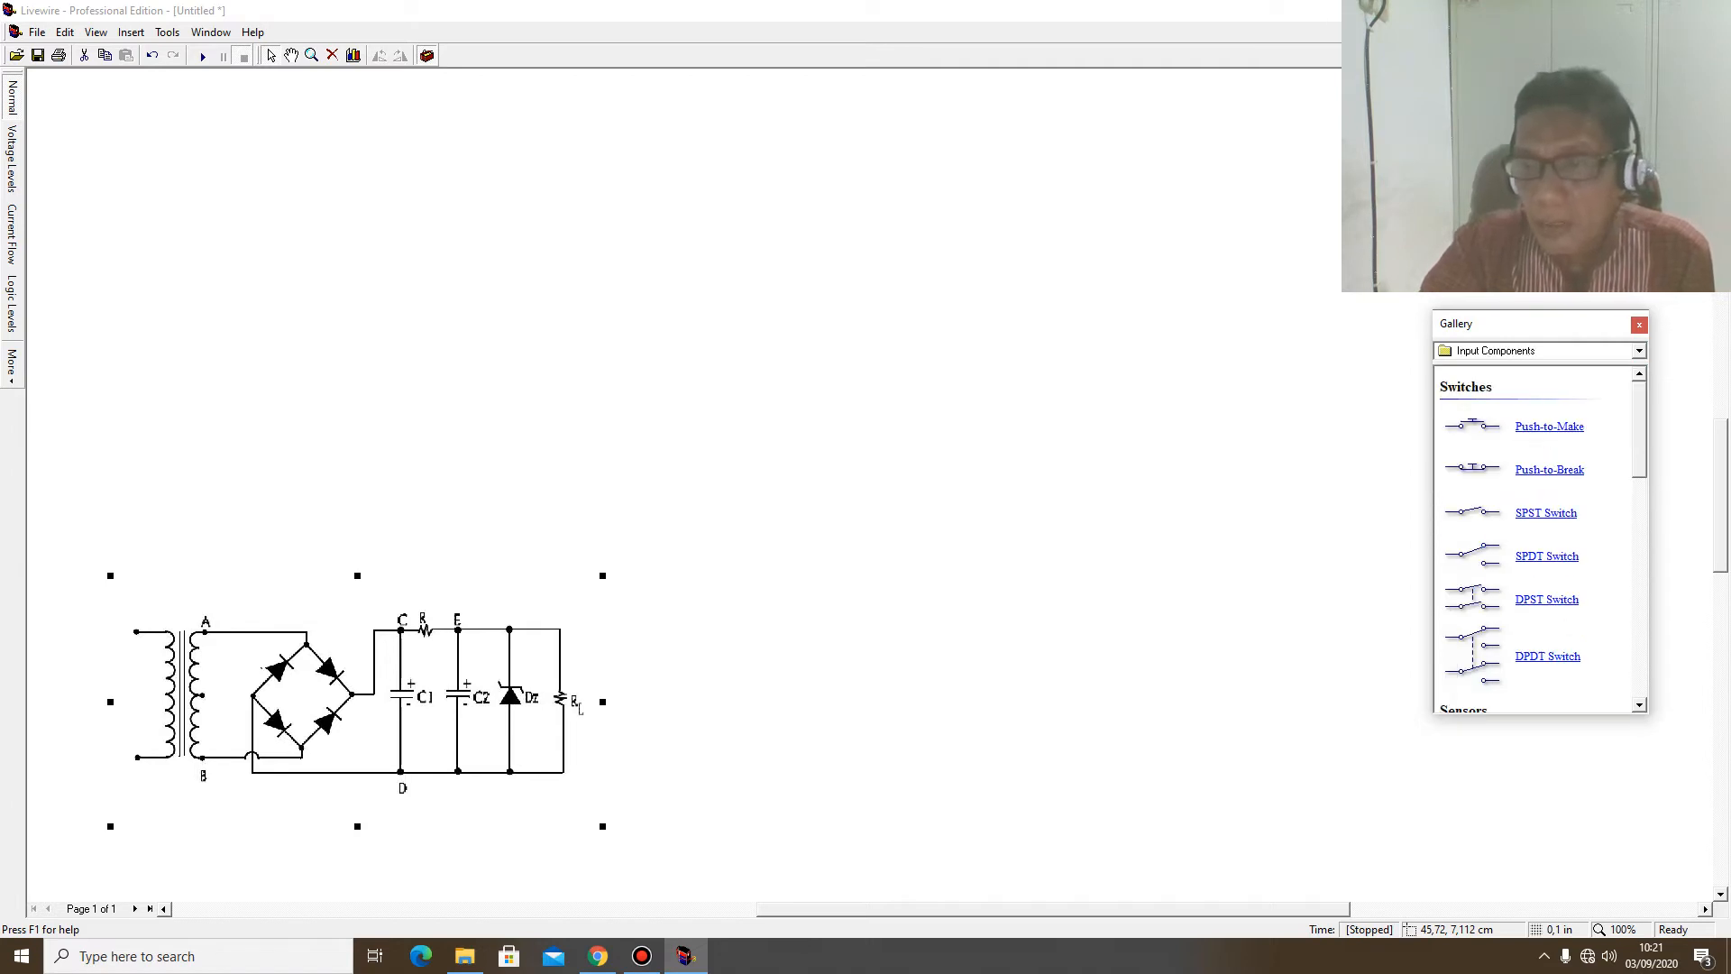
{"action": "scroll", "coordinate": [1542, 541], "scroll_direction": "down", "scroll_amount": 2}
{"action": "scroll", "coordinate": [1542, 541], "scroll_direction": "down", "scroll_amount": 10}
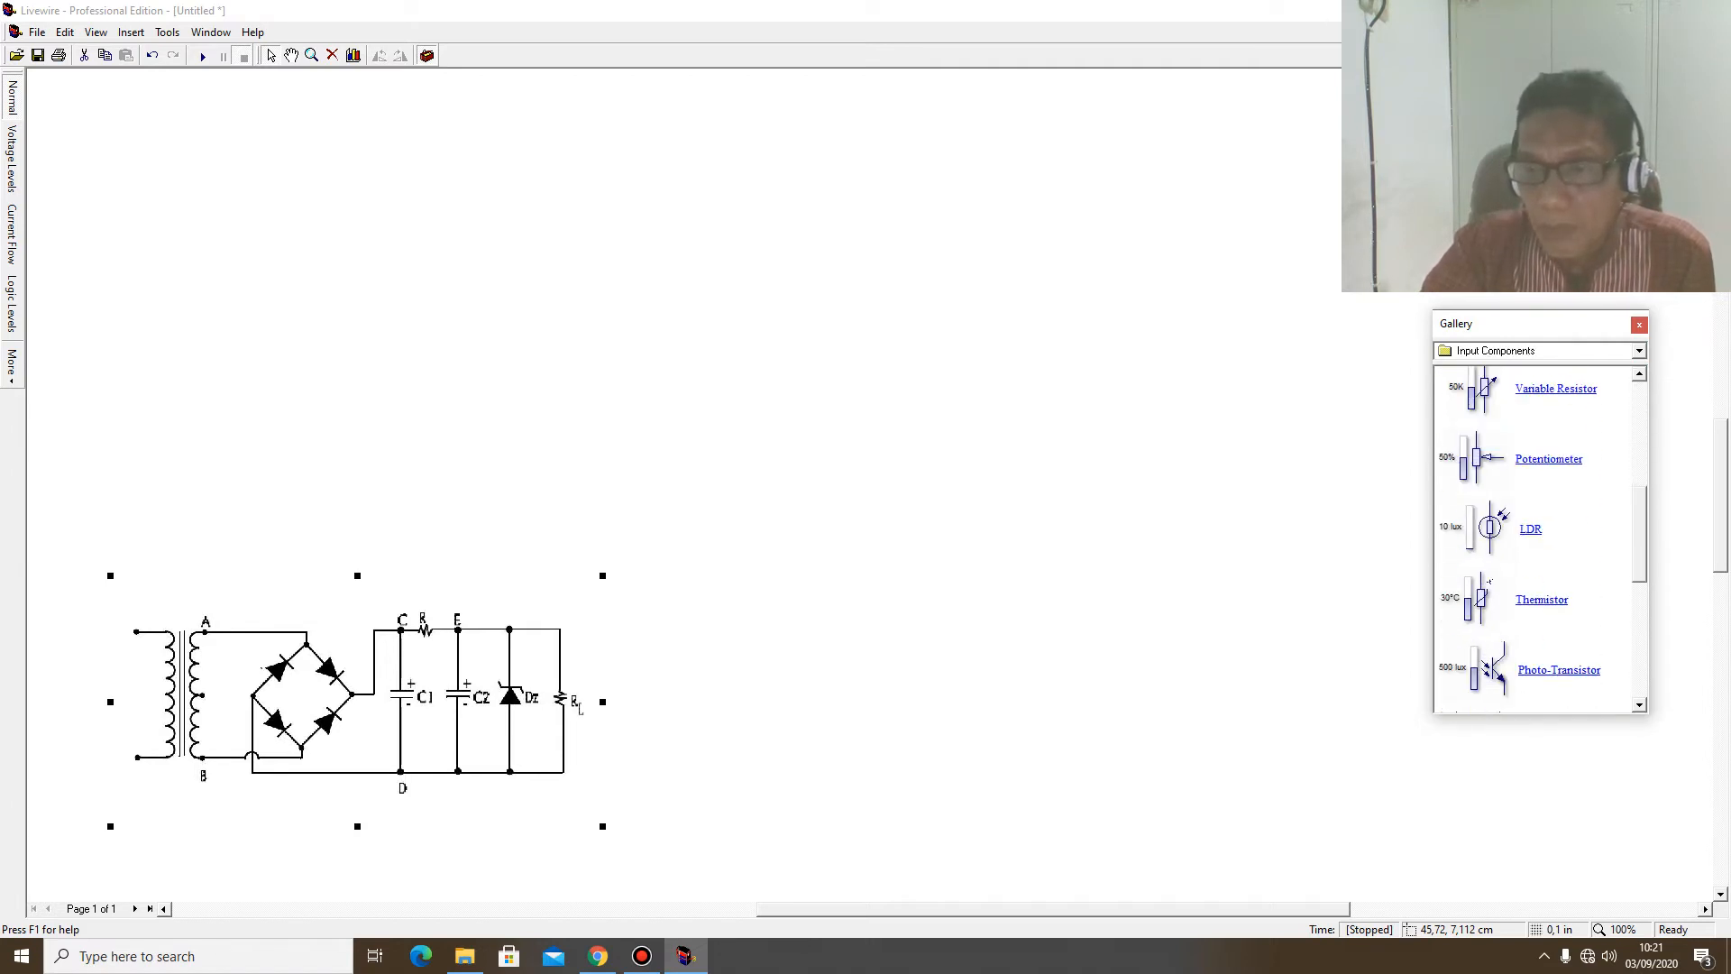
{"action": "scroll", "coordinate": [1542, 541], "scroll_direction": "up", "scroll_amount": 10}
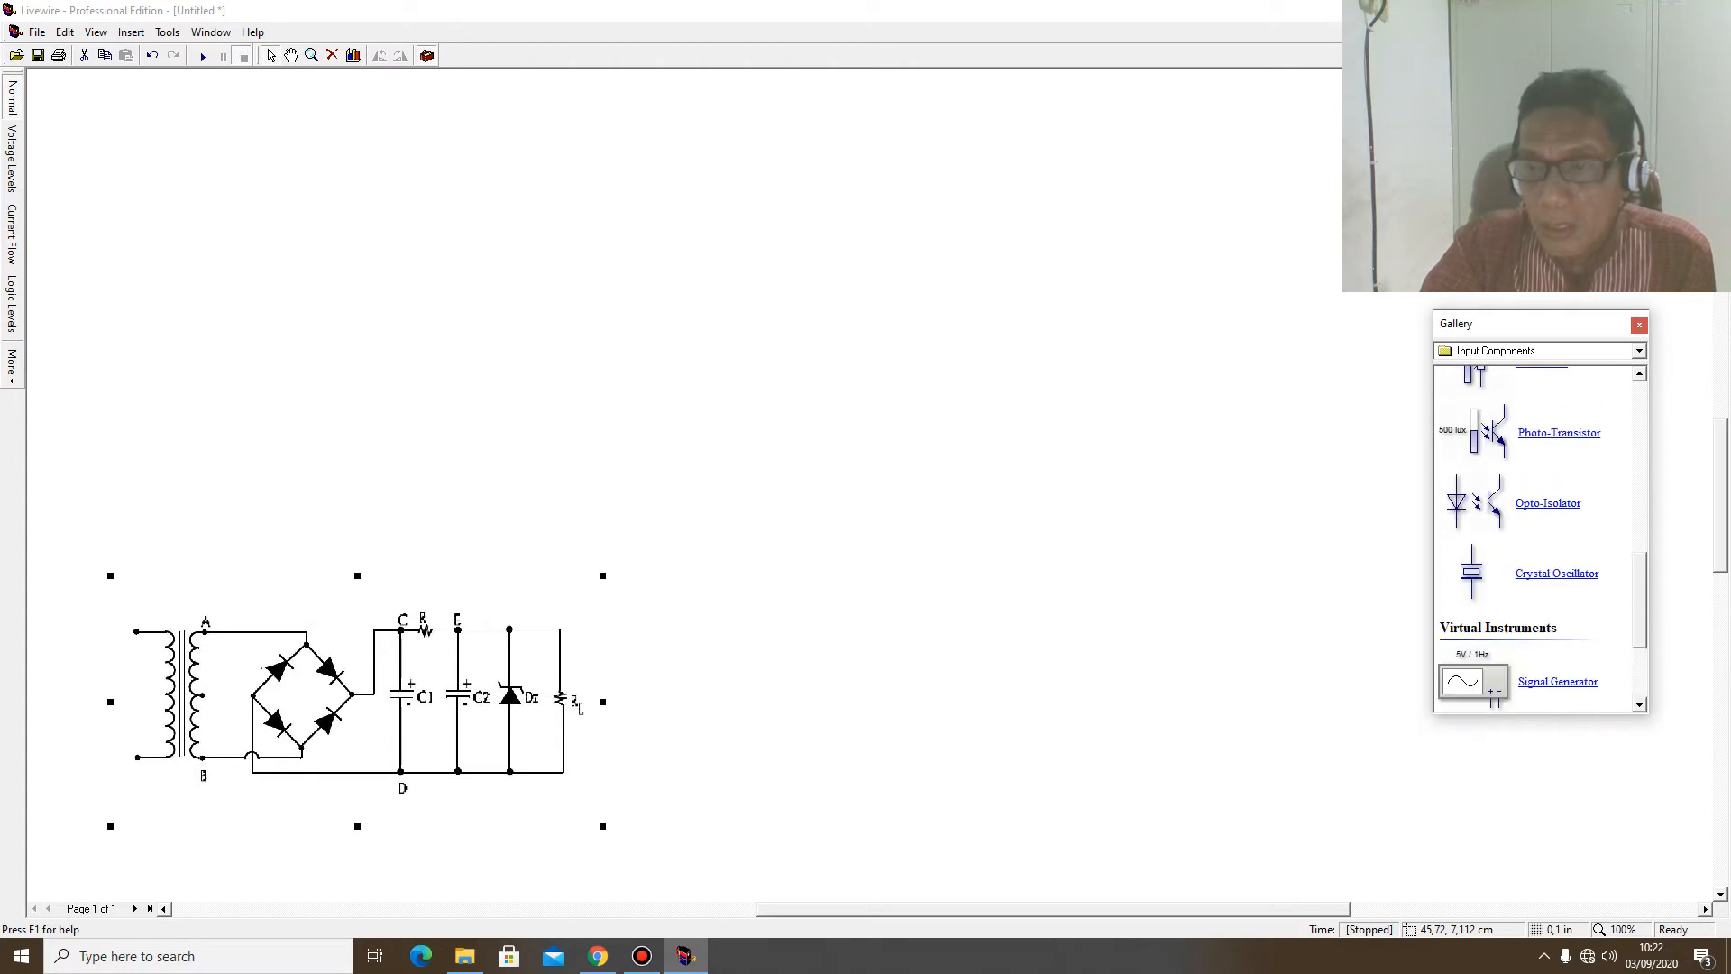
{"action": "scroll", "coordinate": [1542, 541], "scroll_direction": "up", "scroll_amount": 2}
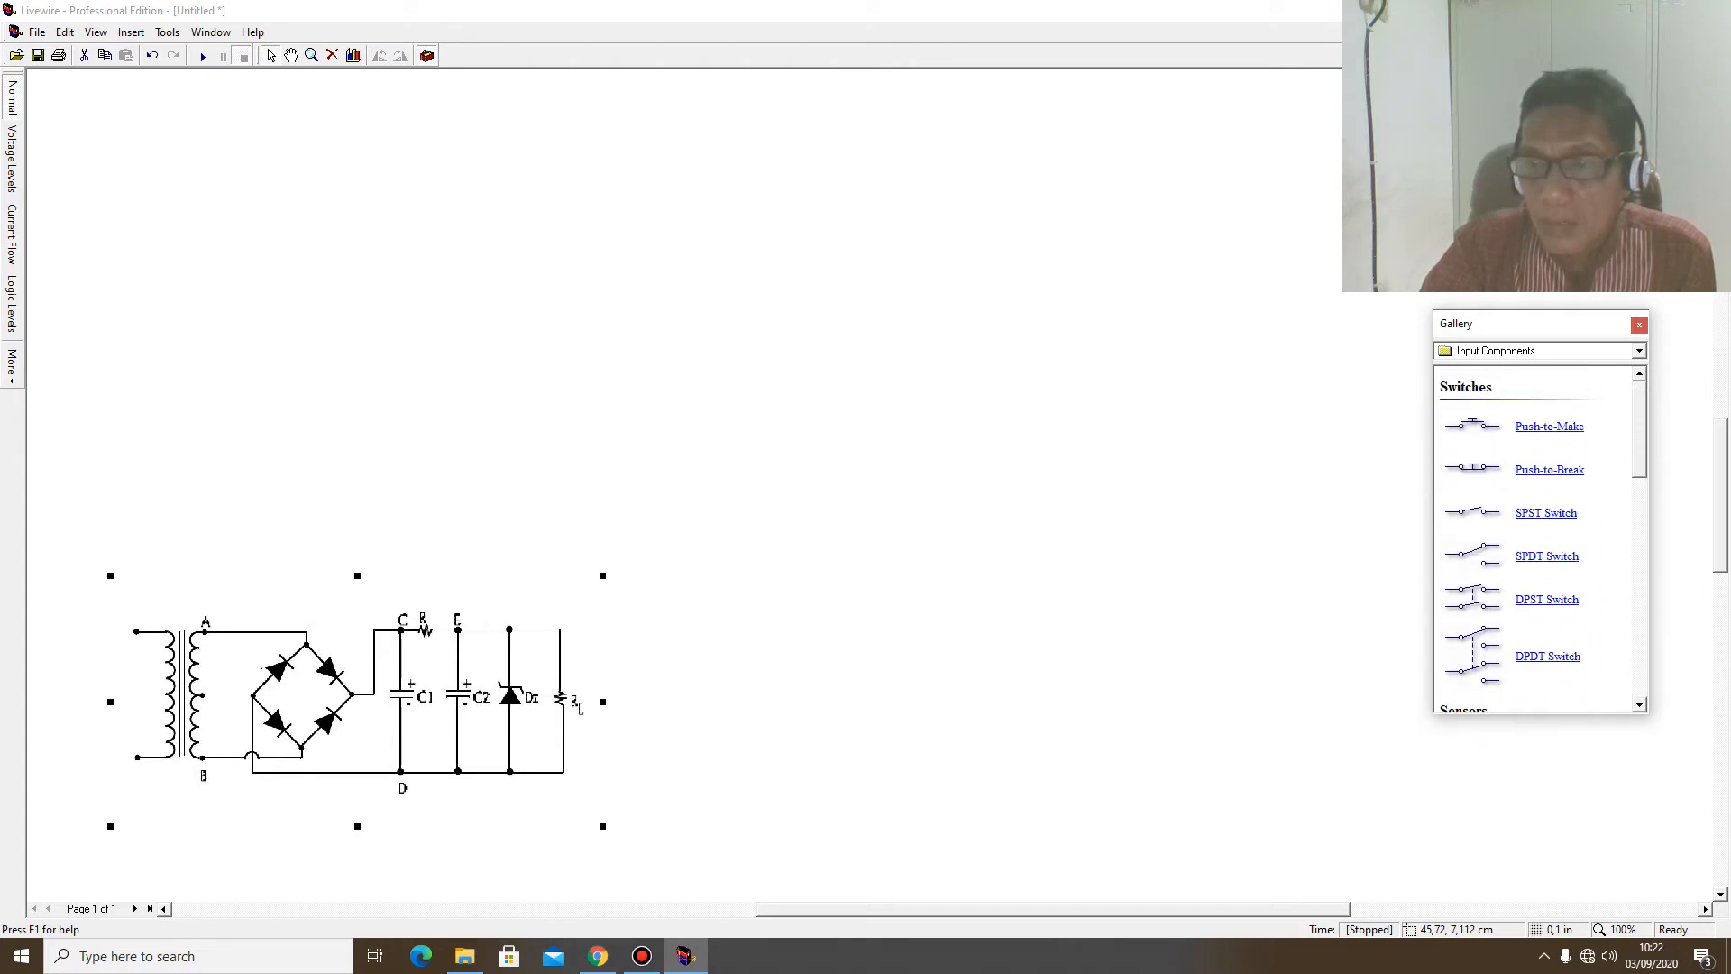
- Place two 1K resistors from the Passive Components side by side above the reference picture
{"action": "left_click", "coordinate": [1639, 351]}
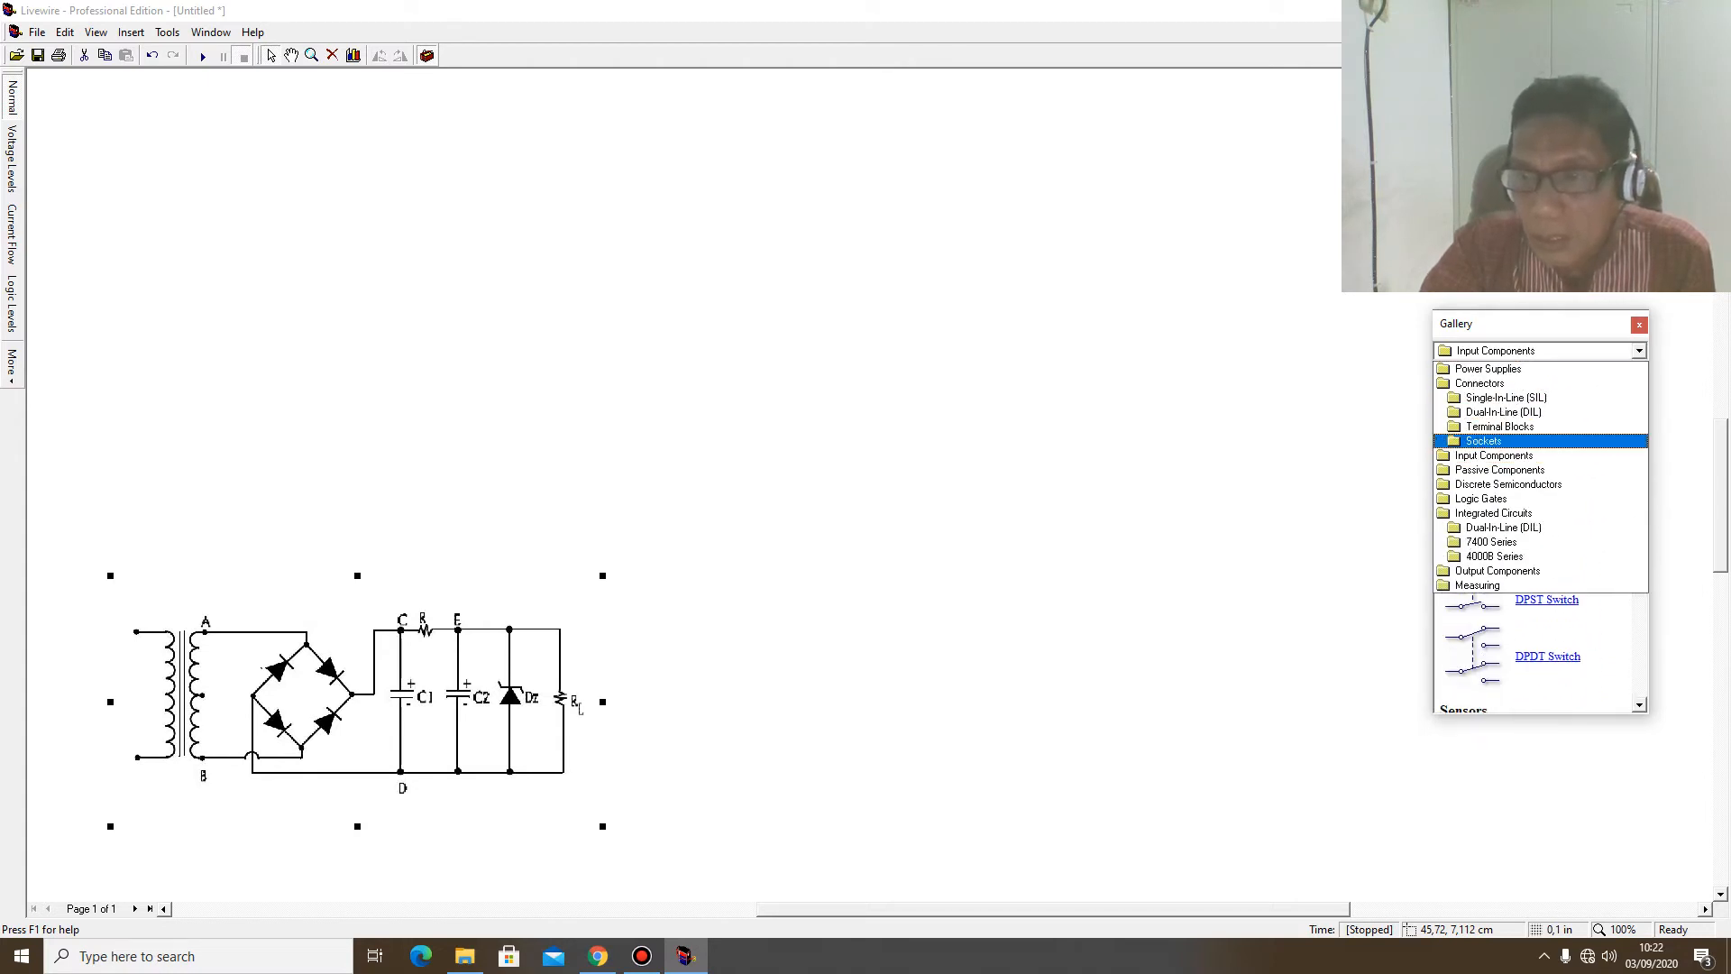
{"action": "left_click", "coordinate": [1501, 470]}
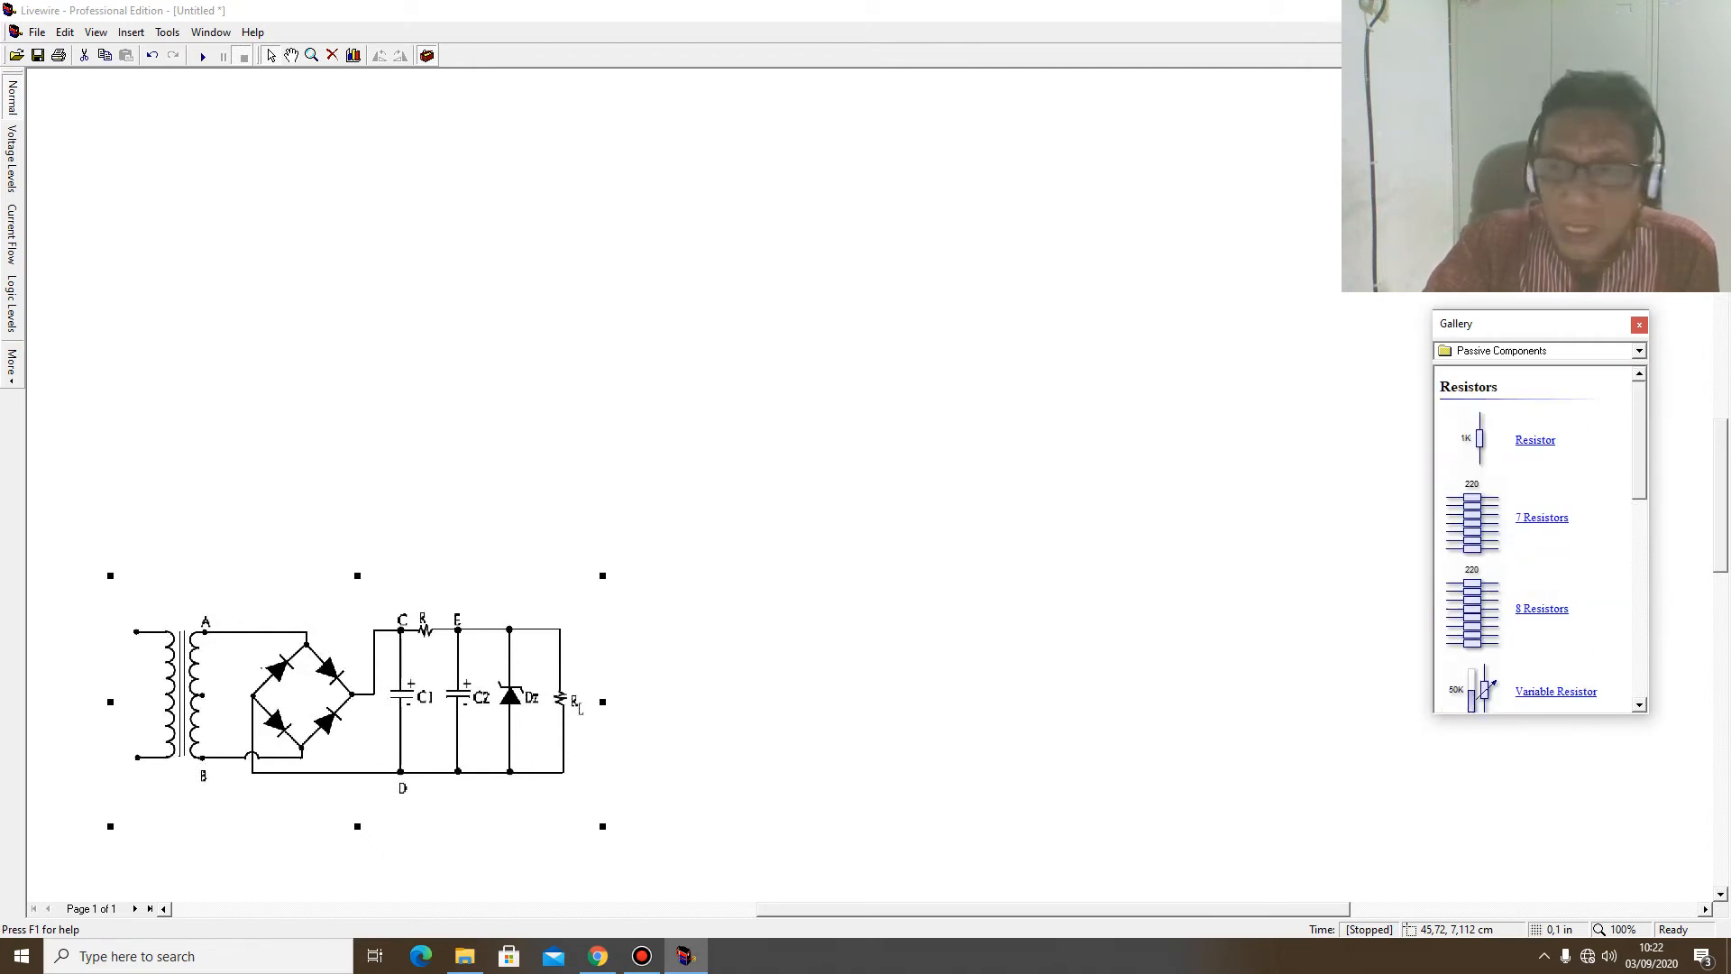
{"action": "left_click_drag", "start_coordinate": [816, 365], "coordinate": [538, 303]}
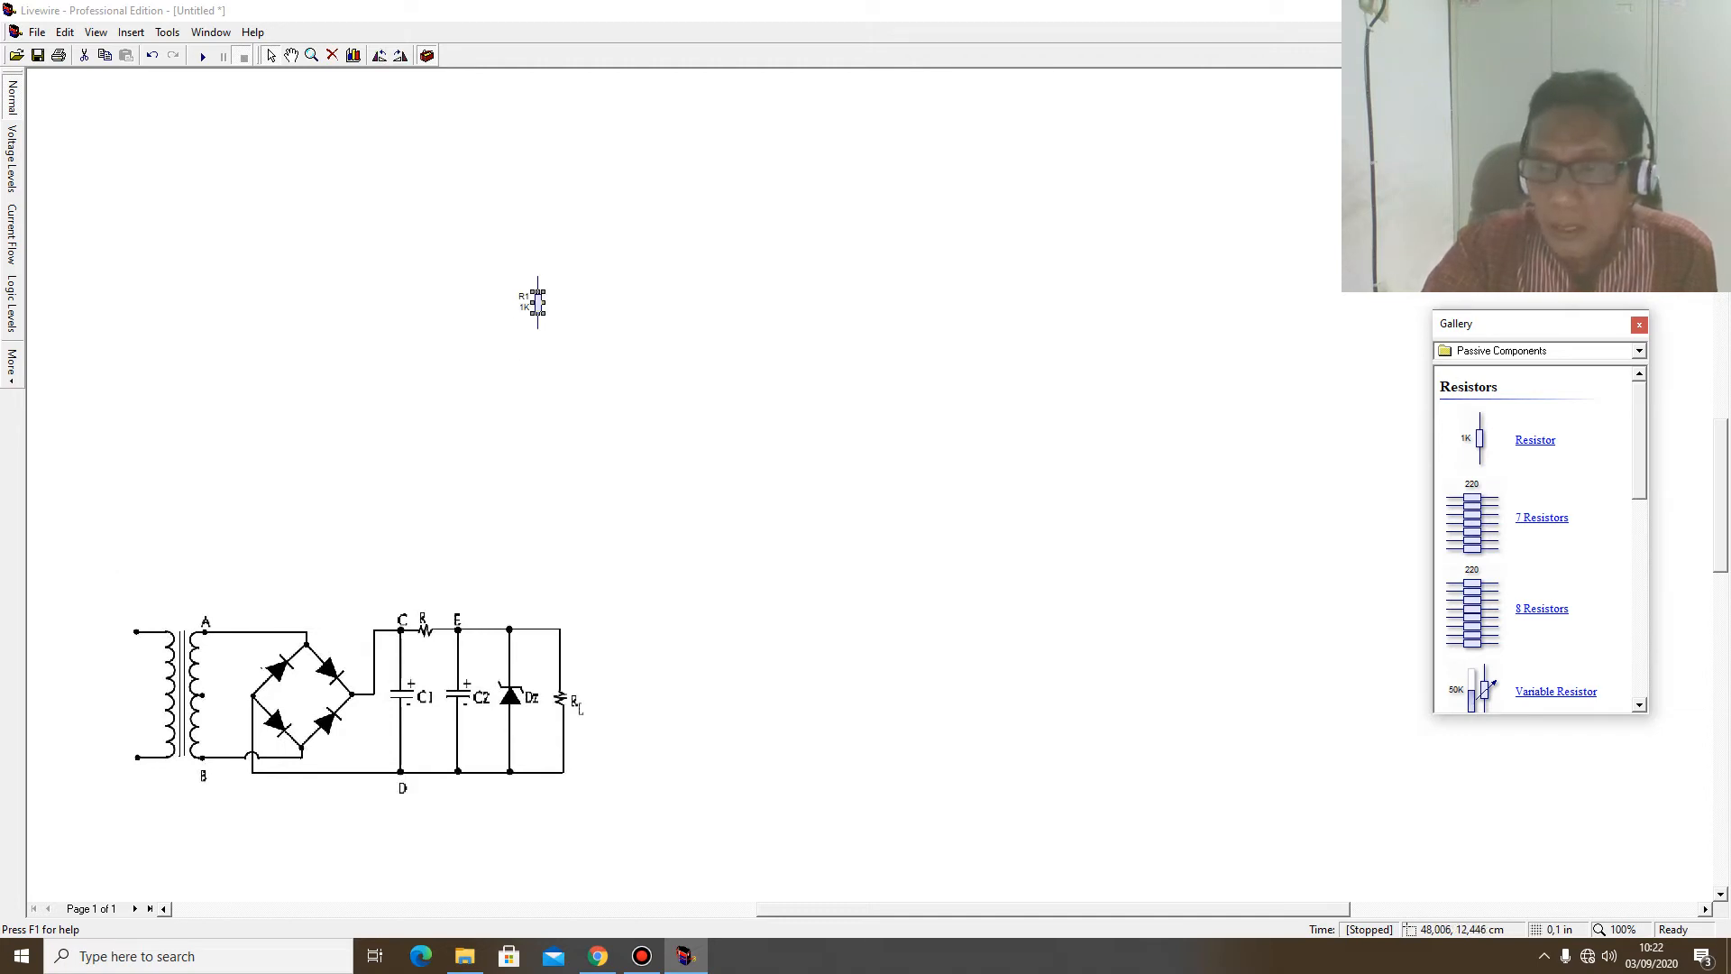
{"action": "left_click_drag", "start_coordinate": [1480, 439], "coordinate": [650, 303]}
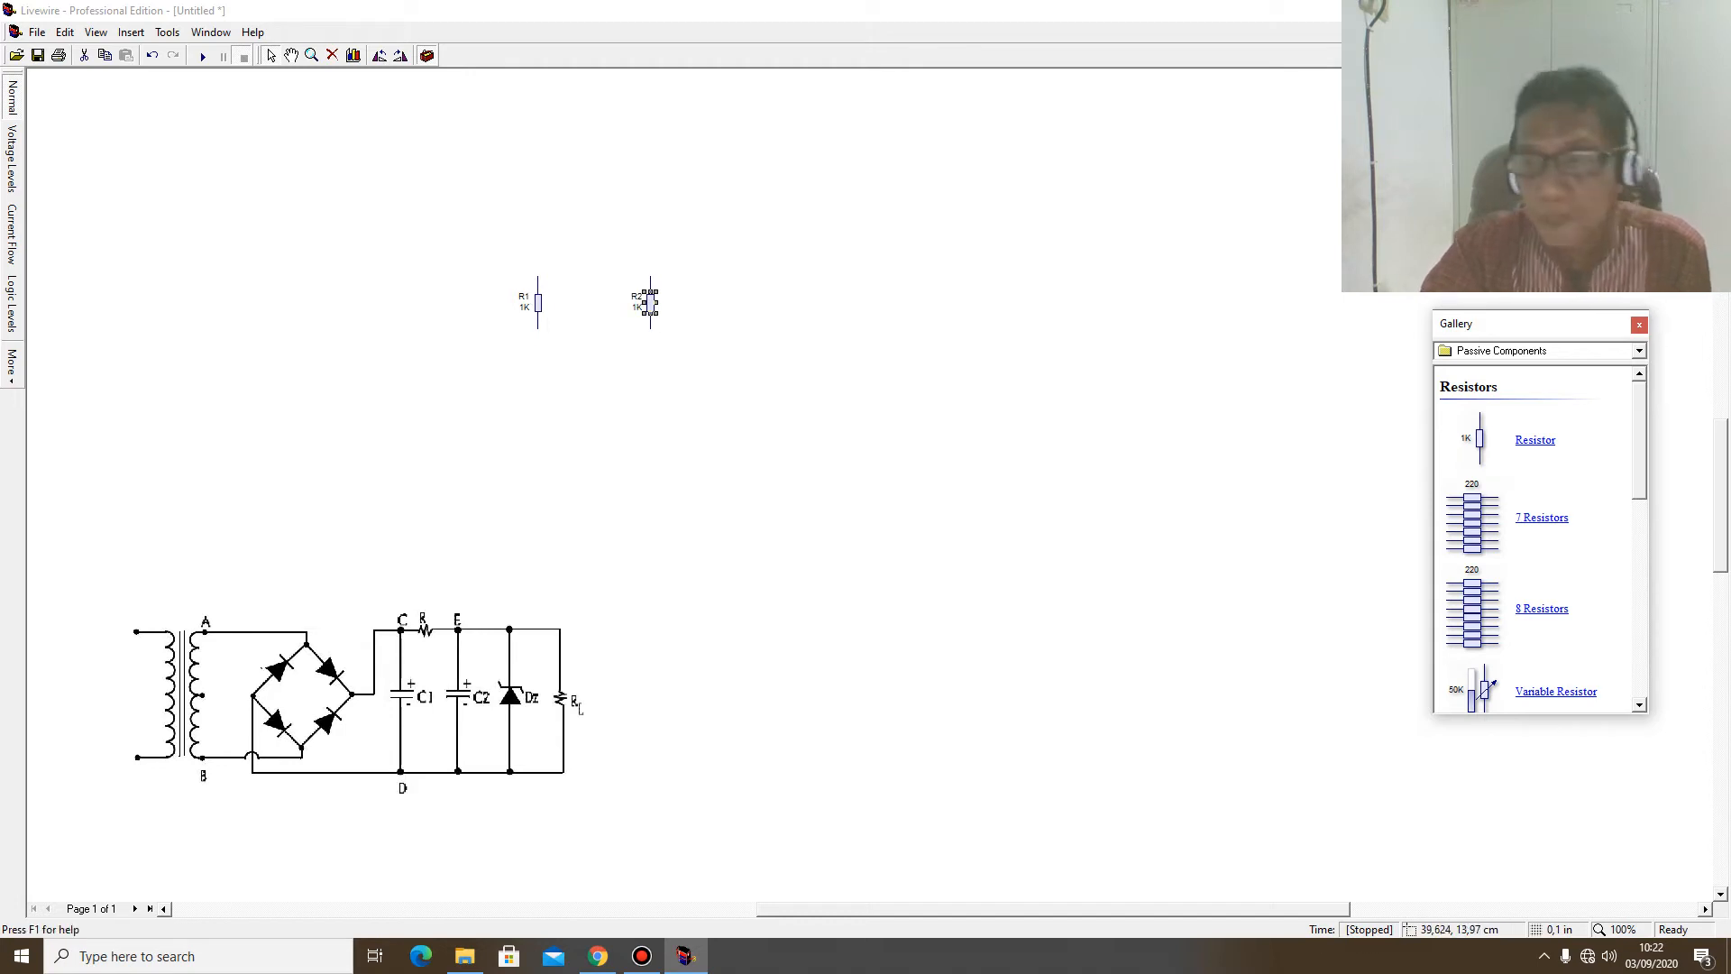
- Place two 100µF electrolytic capacitors, one above the other, below and to the right of the resistors
{"action": "scroll", "coordinate": [1533, 541], "scroll_direction": "down", "scroll_amount": 5}
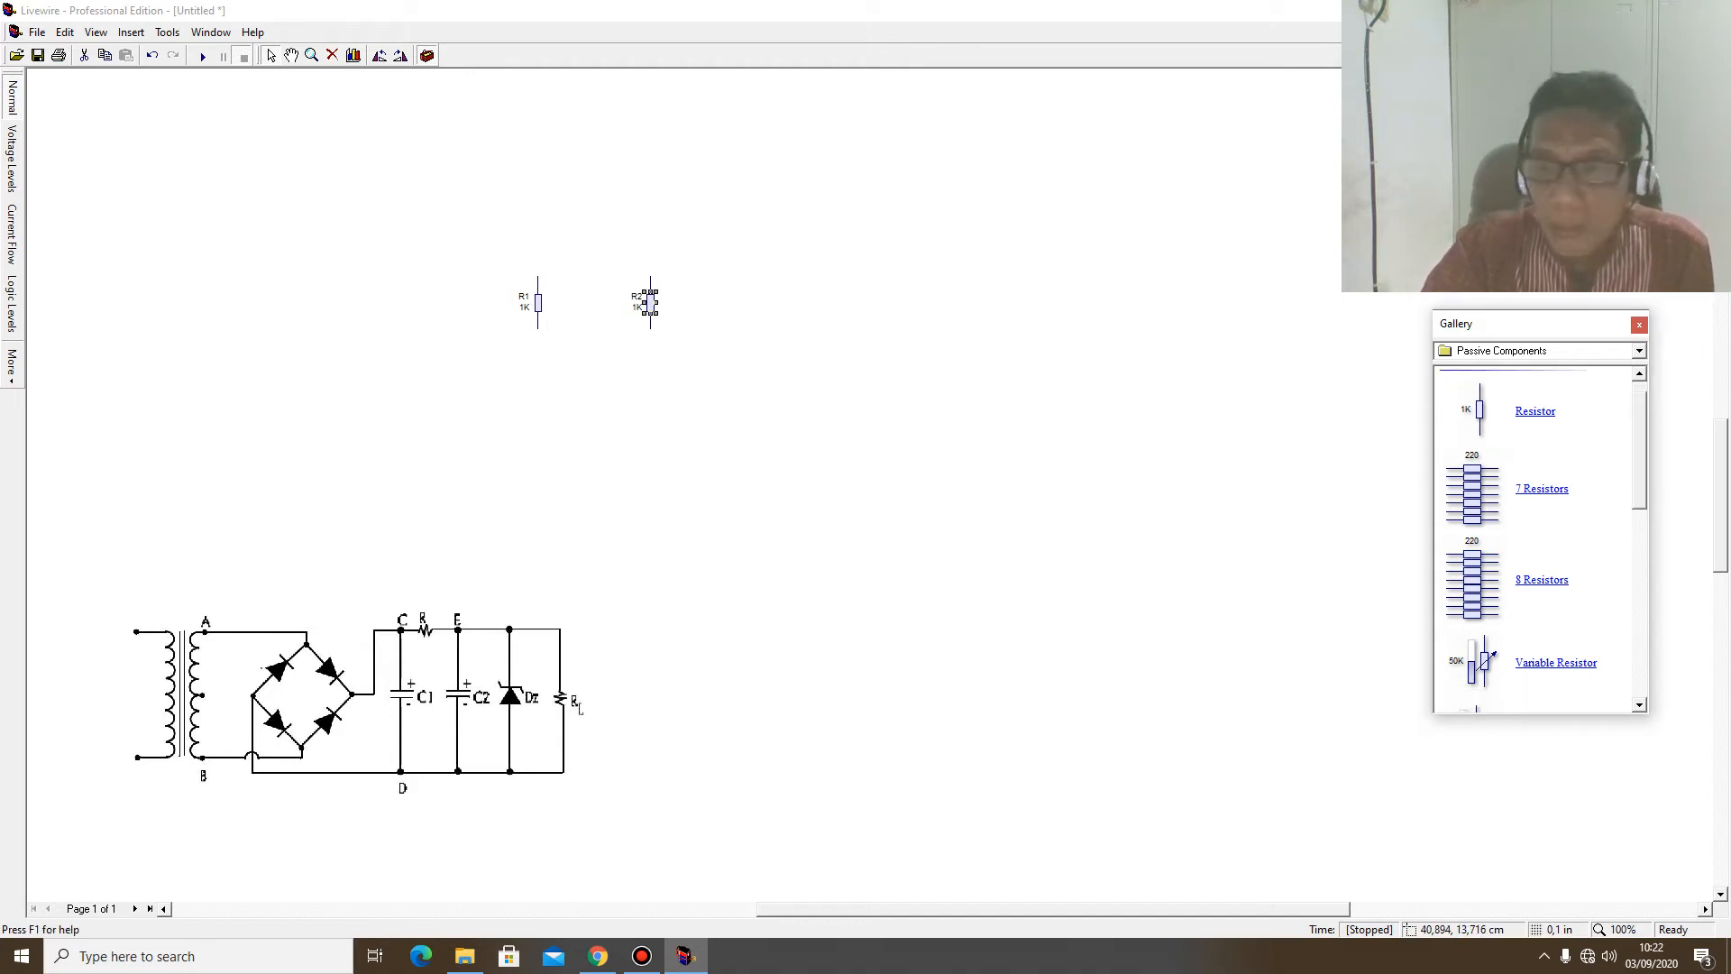
{"action": "scroll", "coordinate": [1540, 539], "scroll_direction": "down", "scroll_amount": 3}
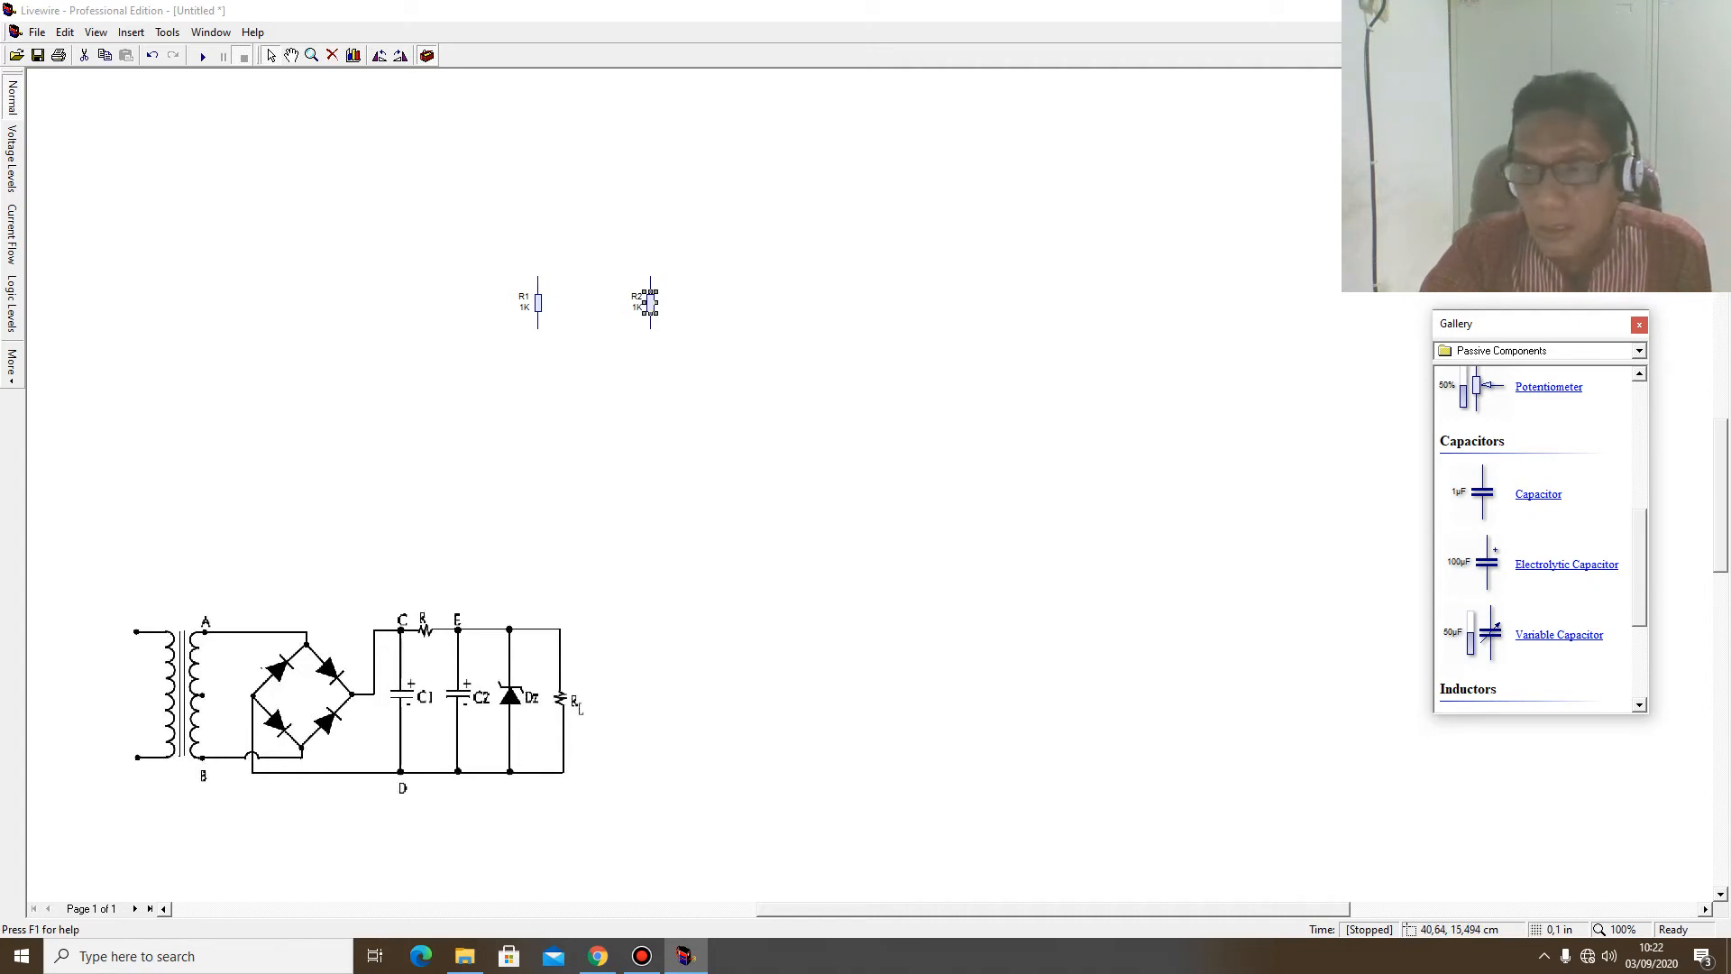
{"action": "left_click_drag", "start_coordinate": [1487, 563], "coordinate": [736, 397]}
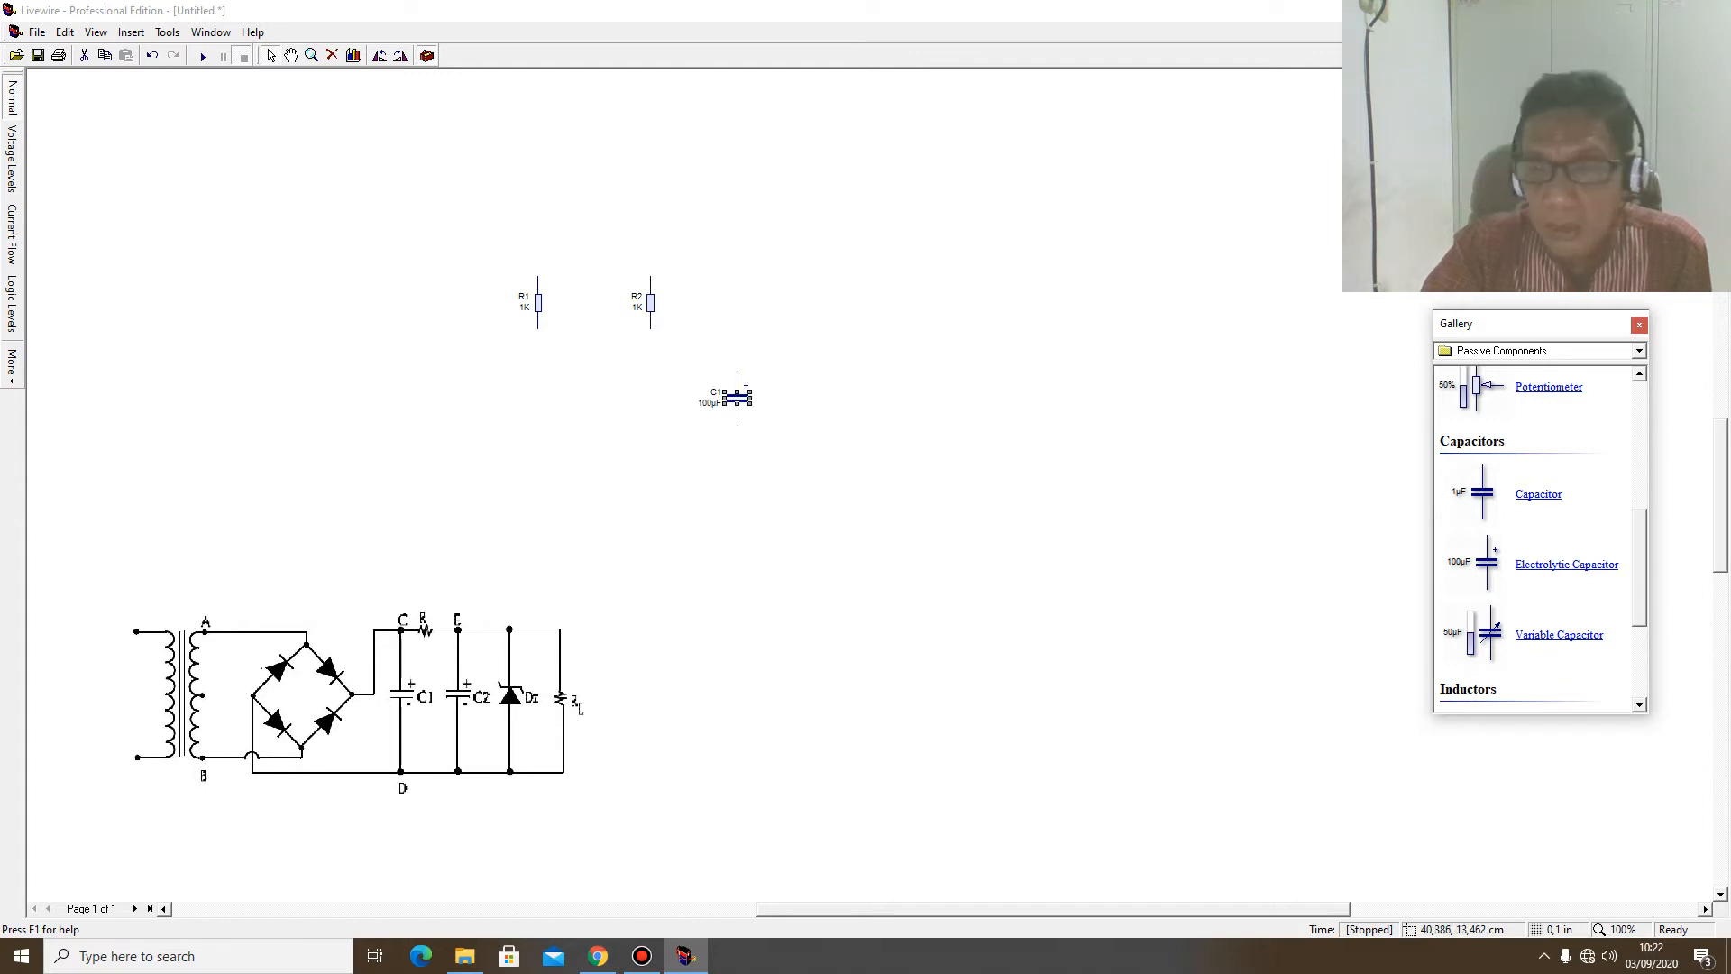
{"action": "left_click_drag", "start_coordinate": [1487, 563], "coordinate": [746, 484]}
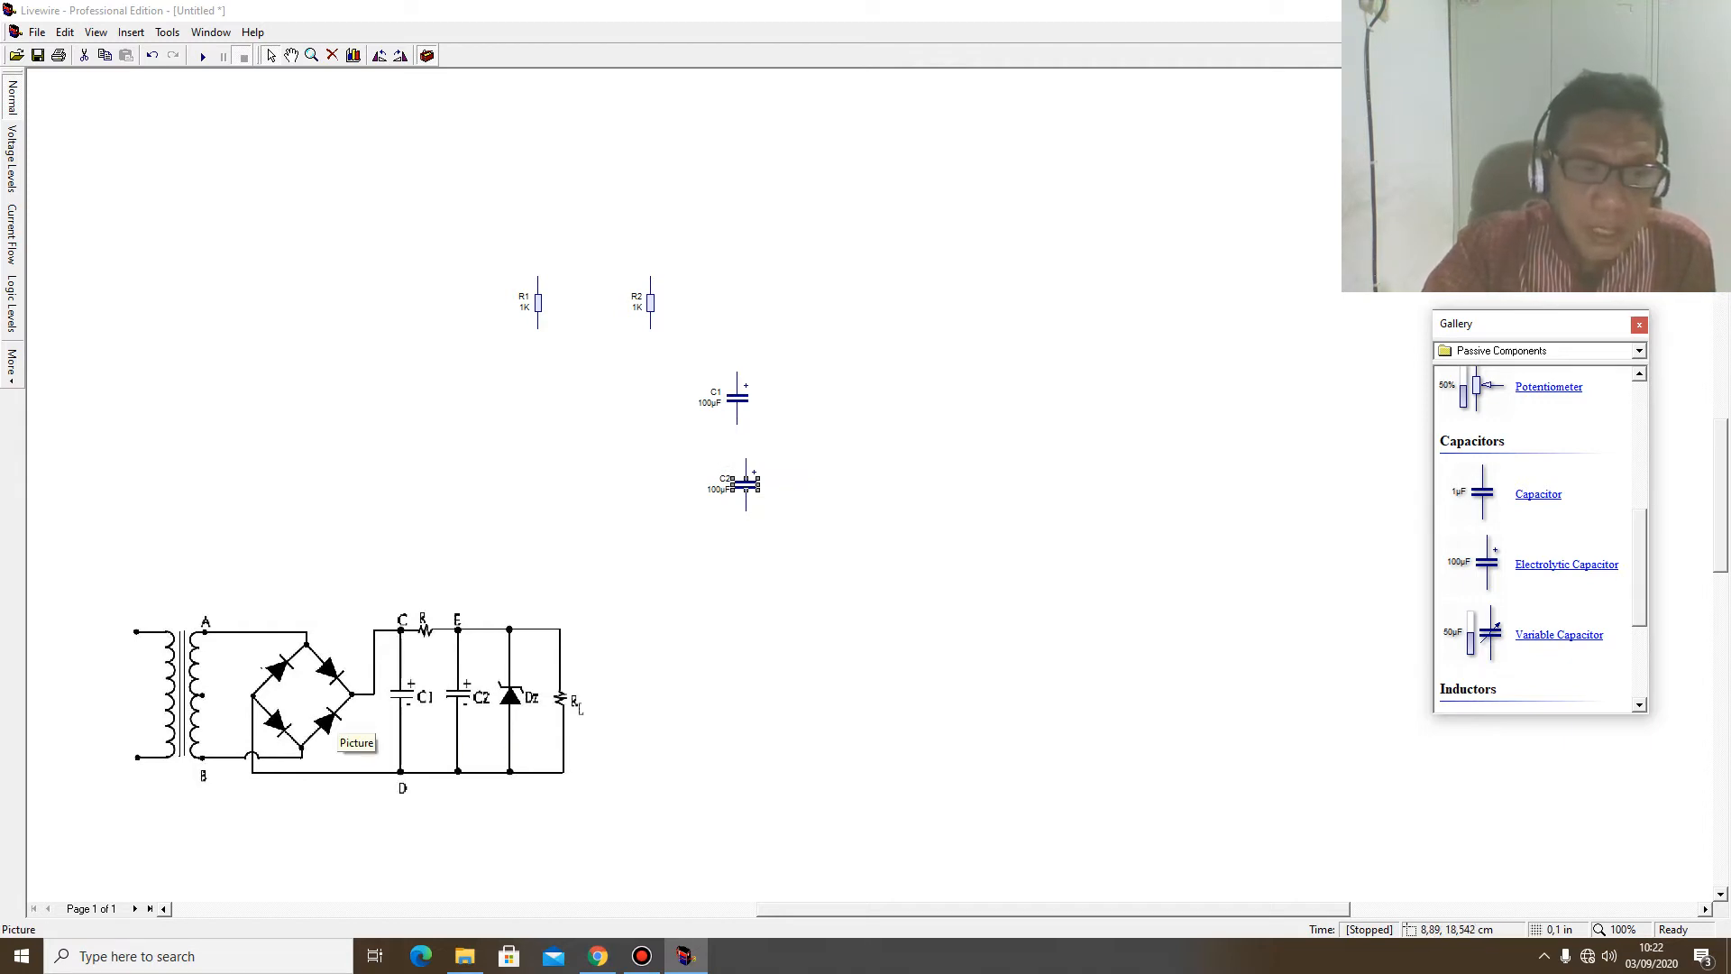
- Place a 10:1 transformer to the left of the resistors, above the reference picture
{"action": "scroll", "coordinate": [1533, 541], "scroll_direction": "down", "scroll_amount": 1}
{"action": "scroll", "coordinate": [1533, 539], "scroll_direction": "down", "scroll_amount": 1}
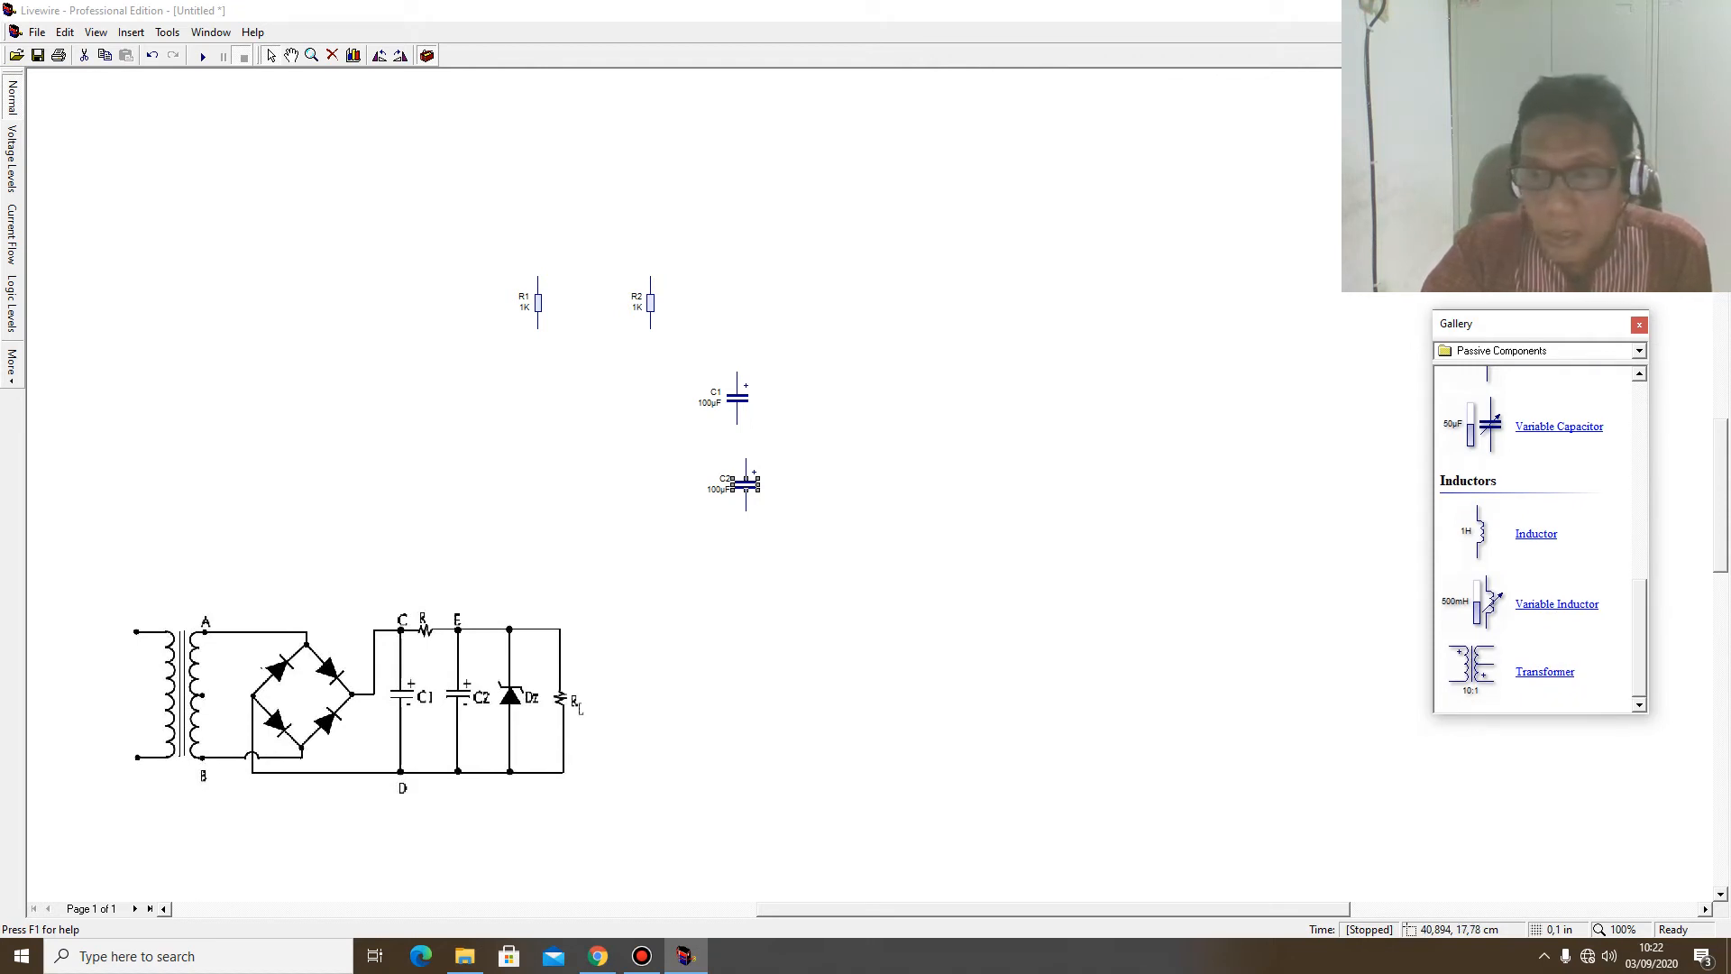
{"action": "left_click_drag", "start_coordinate": [1470, 667], "coordinate": [333, 398]}
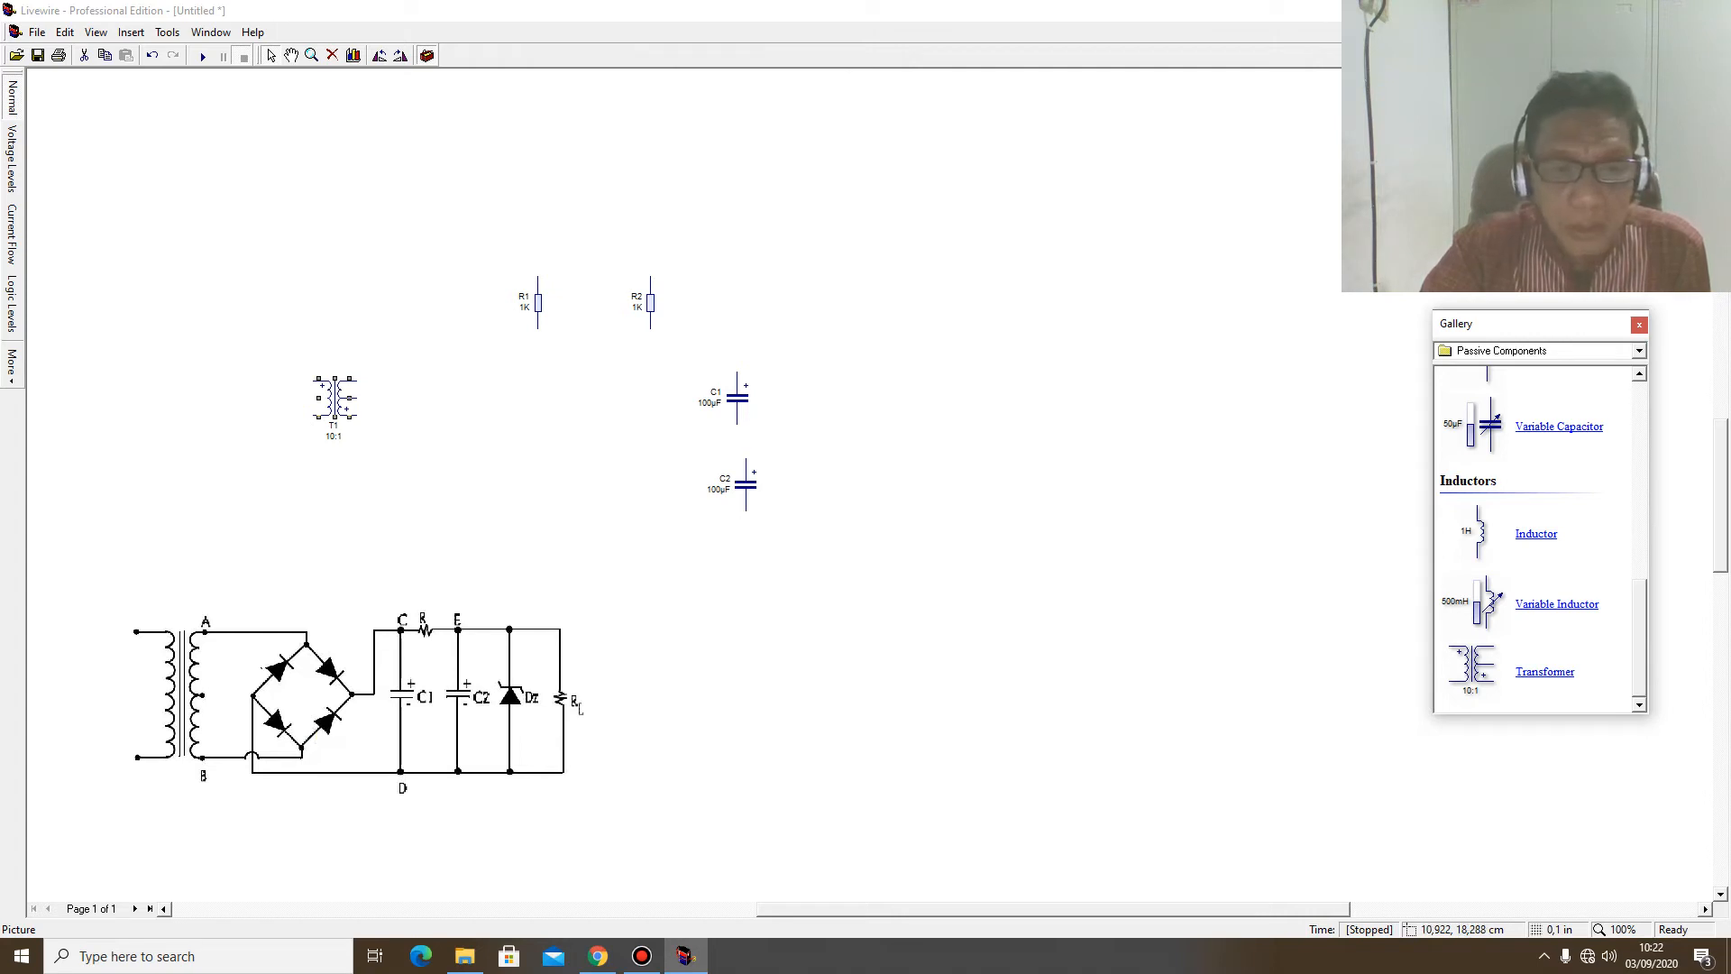
- Place a Zener diode from the Discrete Semiconductors between the transformer and the capacitors
{"action": "scroll", "coordinate": [1538, 541], "scroll_direction": "up", "scroll_amount": 3}
{"action": "scroll", "coordinate": [1538, 541], "scroll_direction": "up", "scroll_amount": 5}
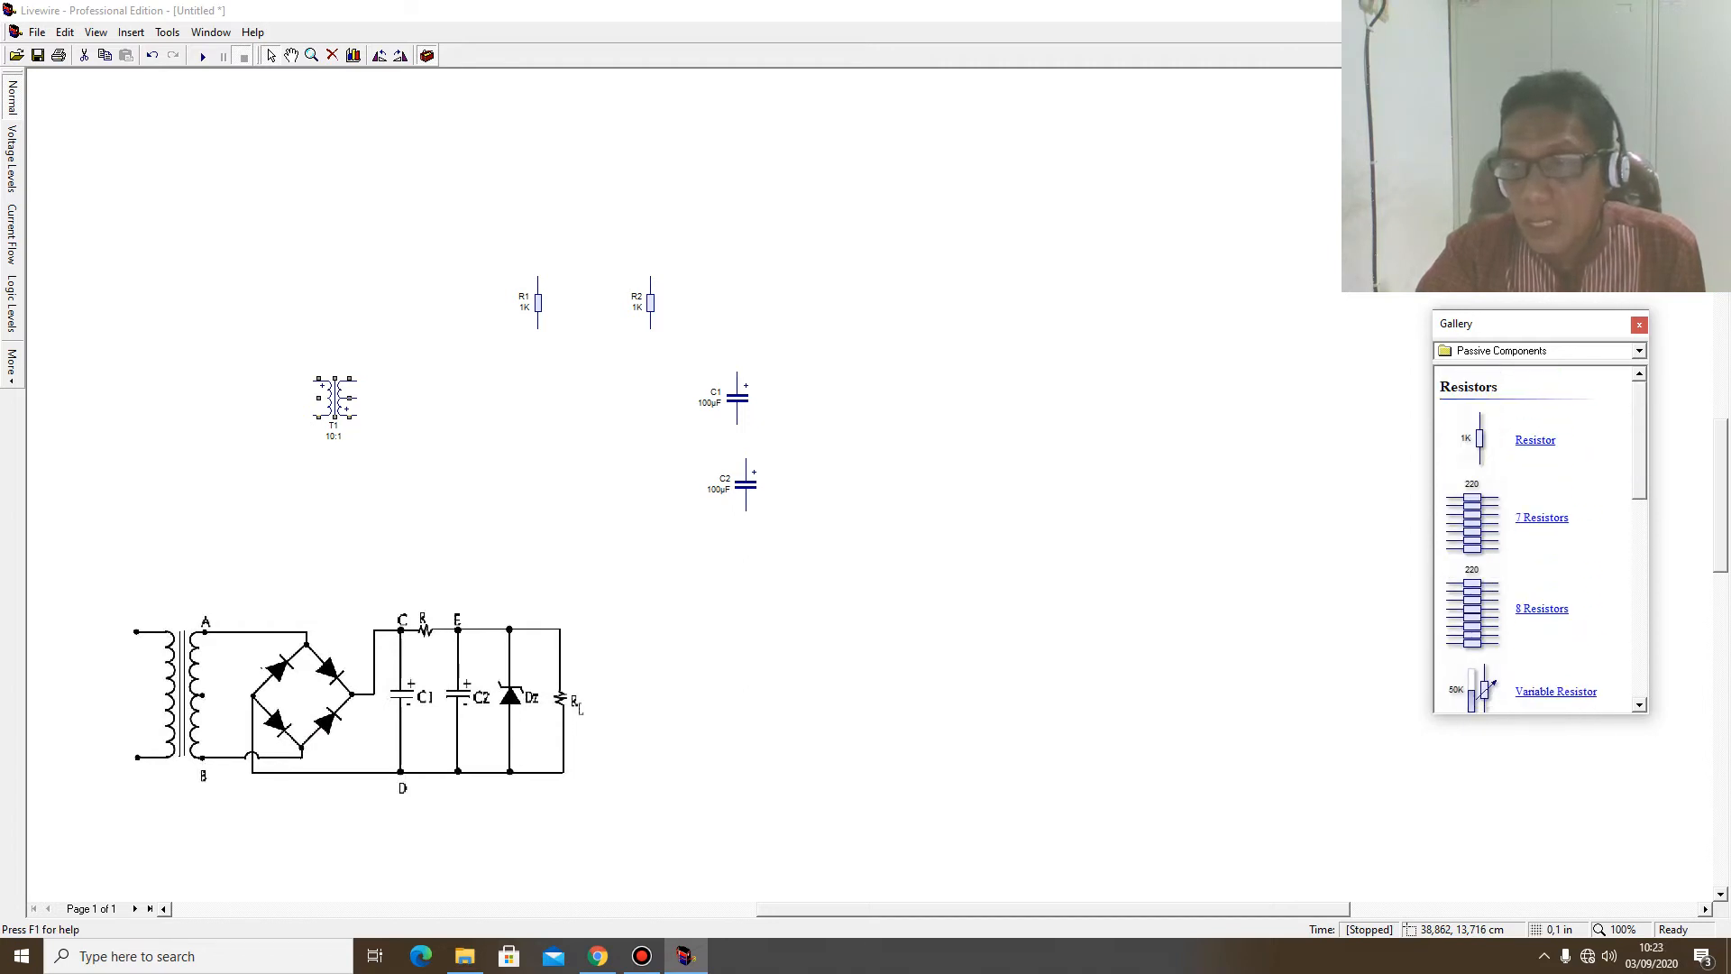
{"action": "left_click", "coordinate": [1639, 351]}
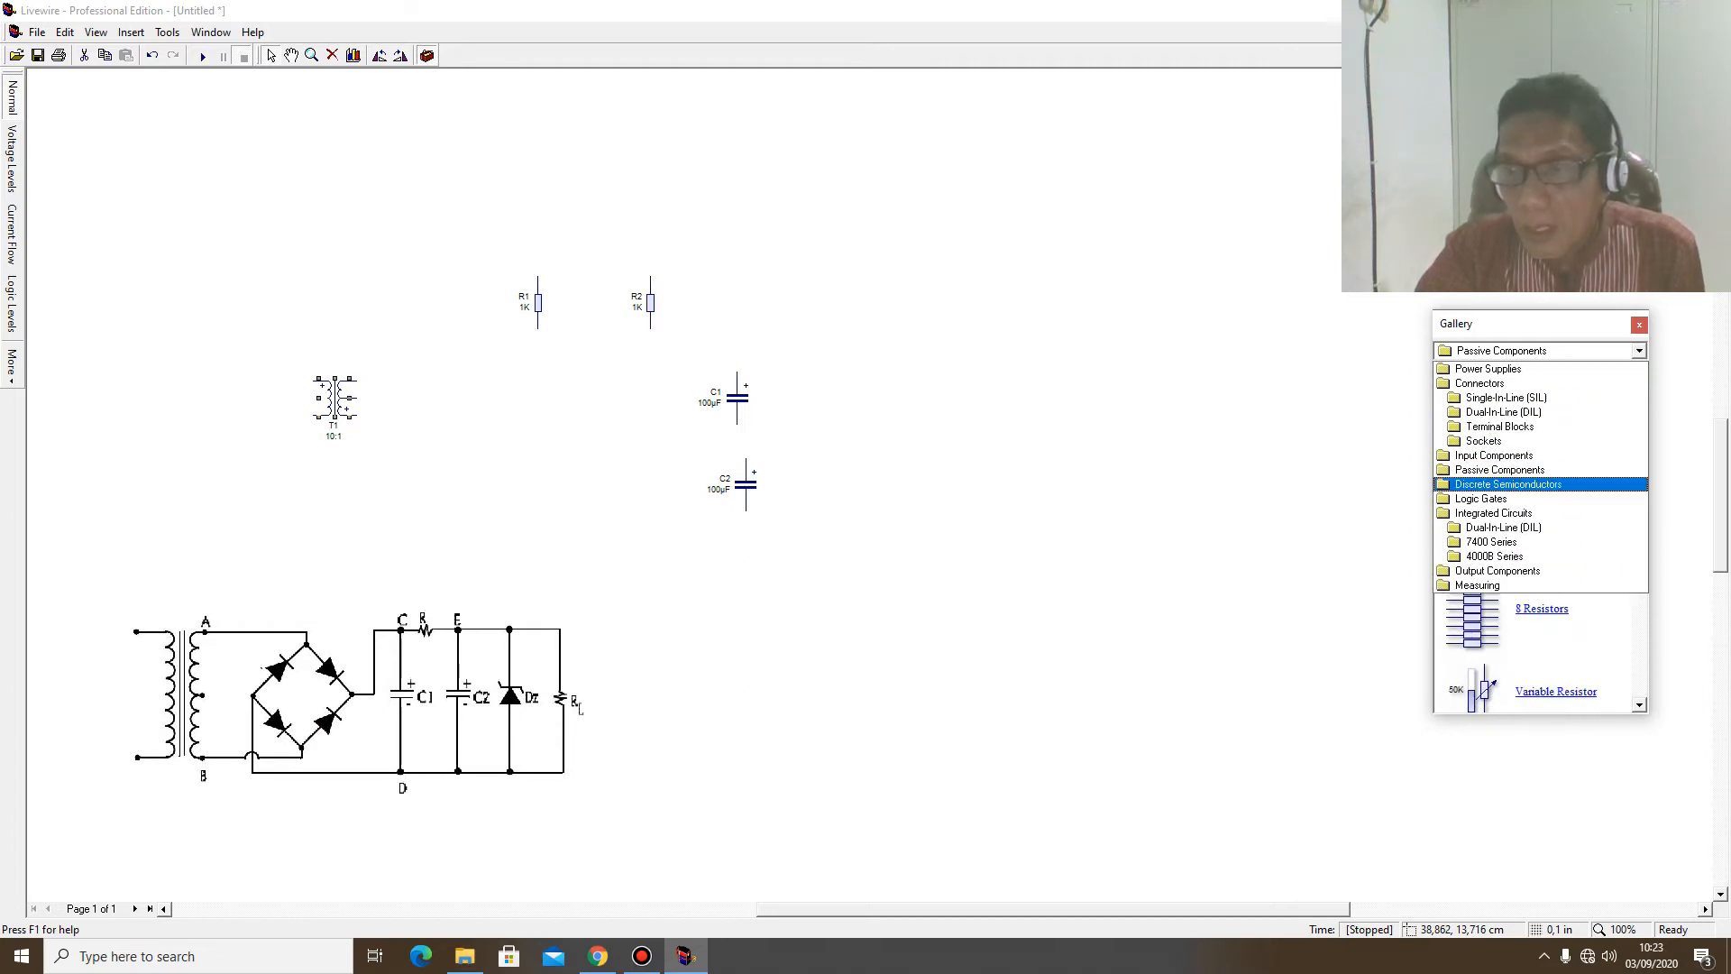
{"action": "left_click", "coordinate": [1508, 484]}
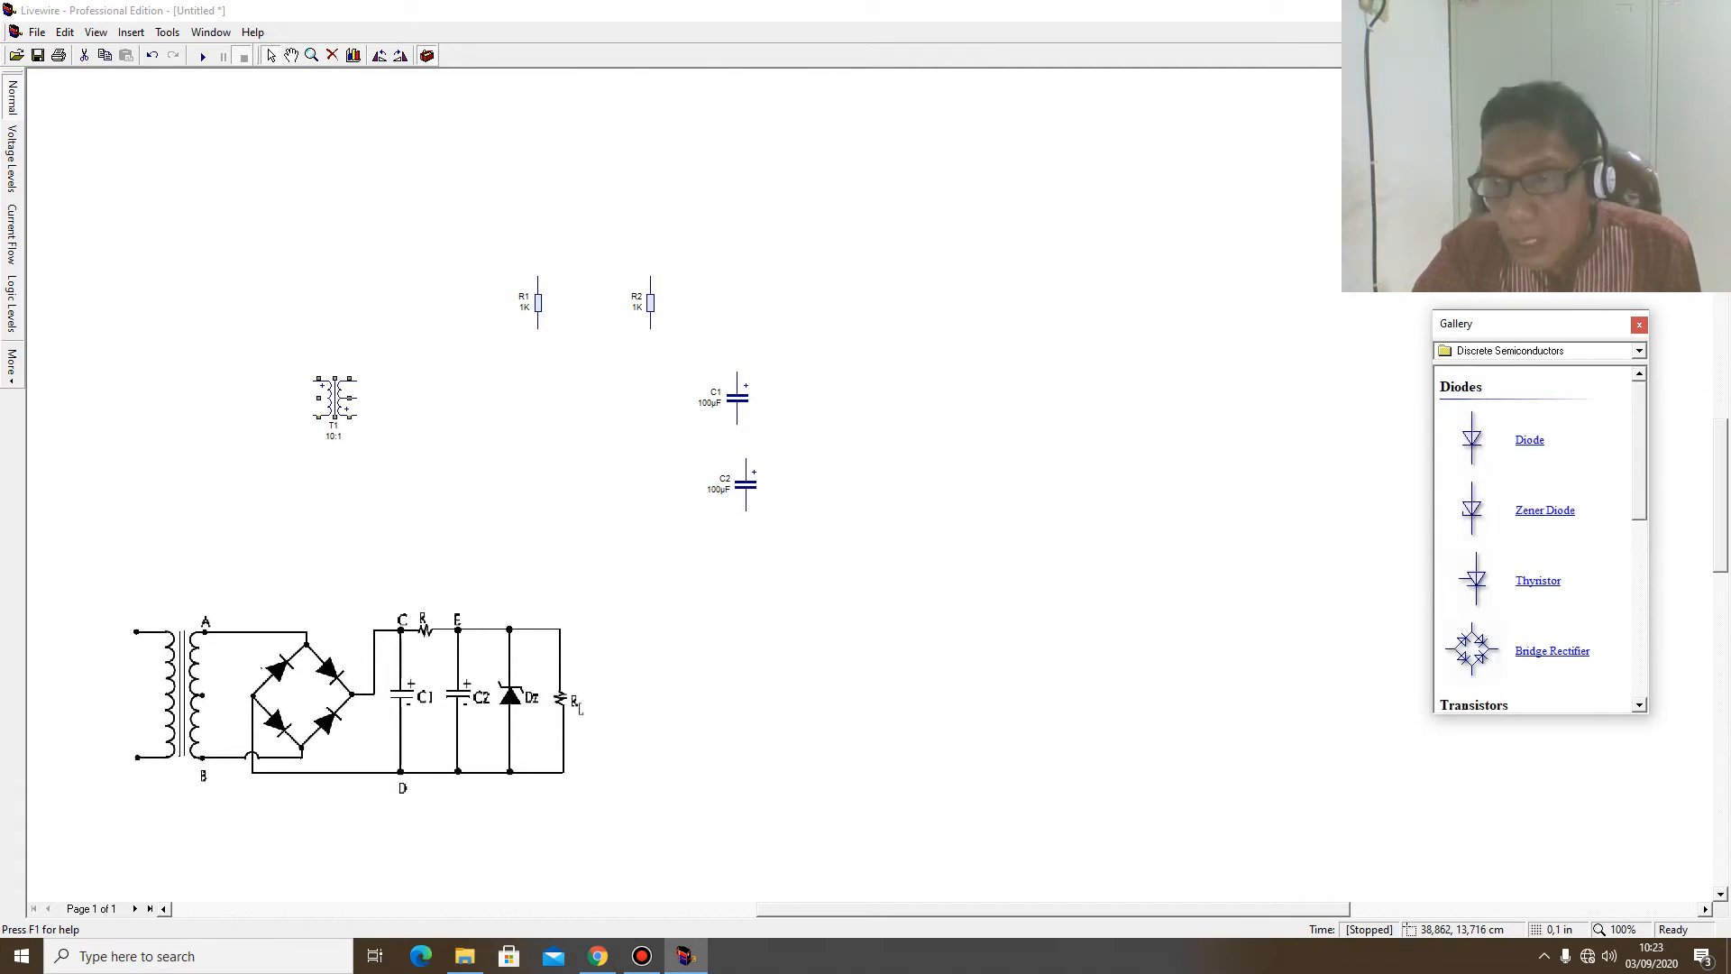
{"action": "left_click_drag", "start_coordinate": [1472, 510], "coordinate": [590, 417]}
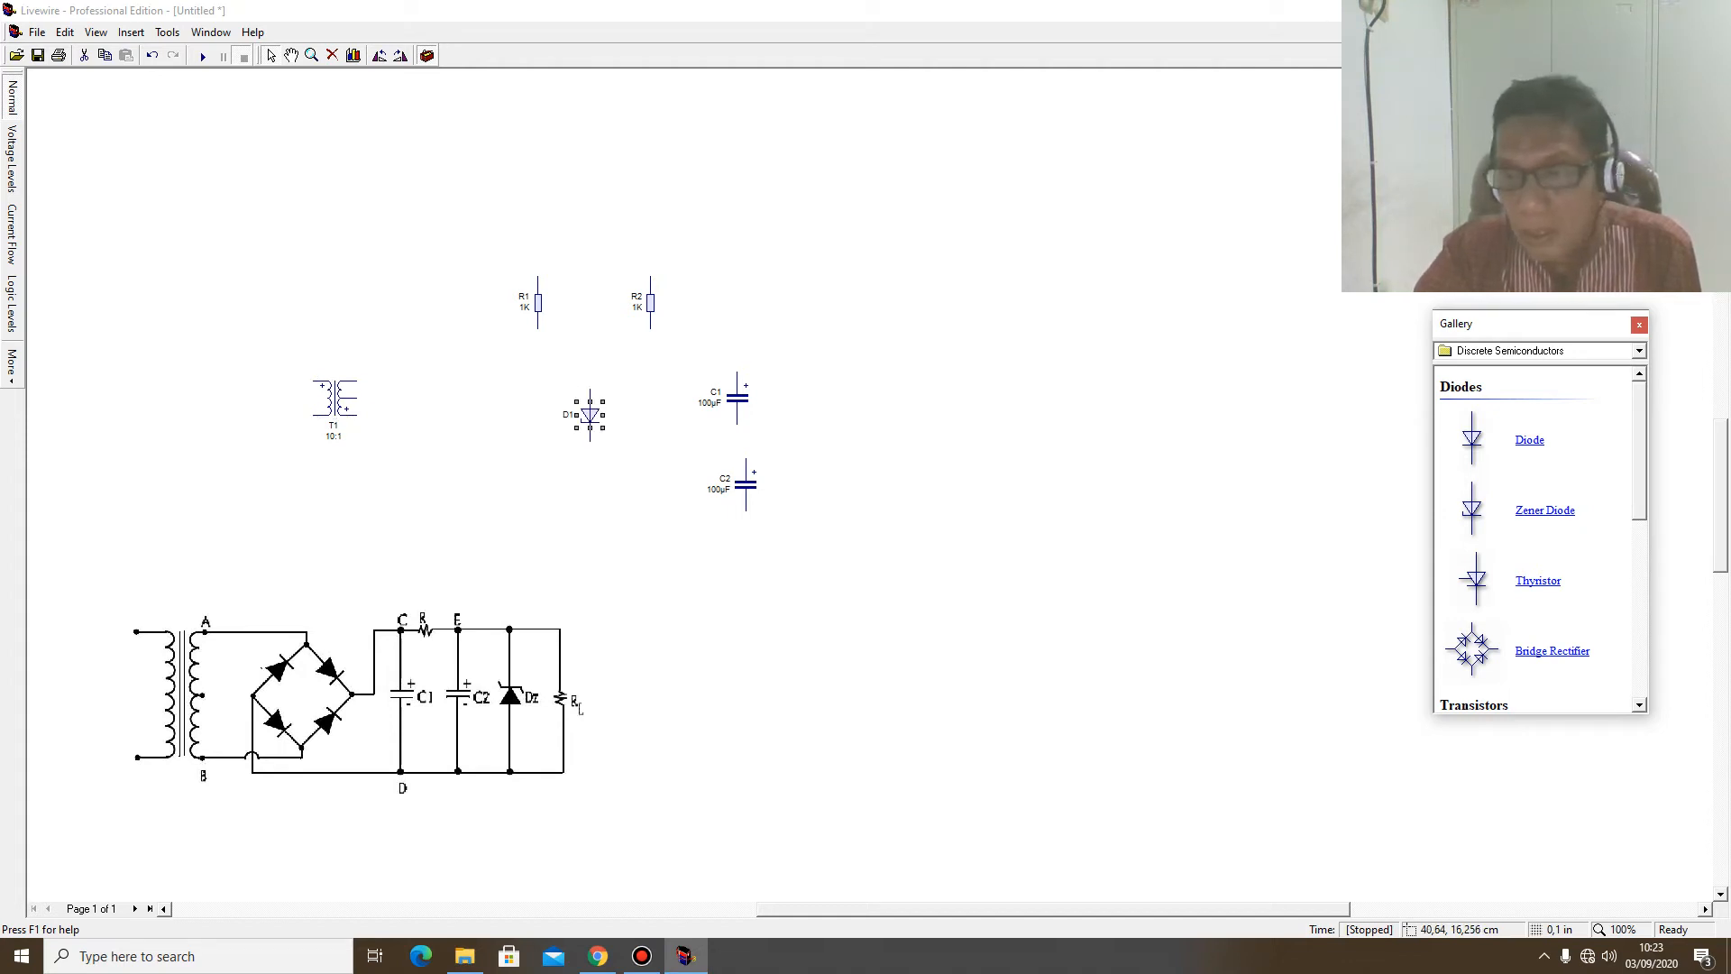
- Place a bridge rectifier between the transformer and the Zener diode
{"action": "scroll", "coordinate": [1540, 542], "scroll_direction": "down", "scroll_amount": 3}
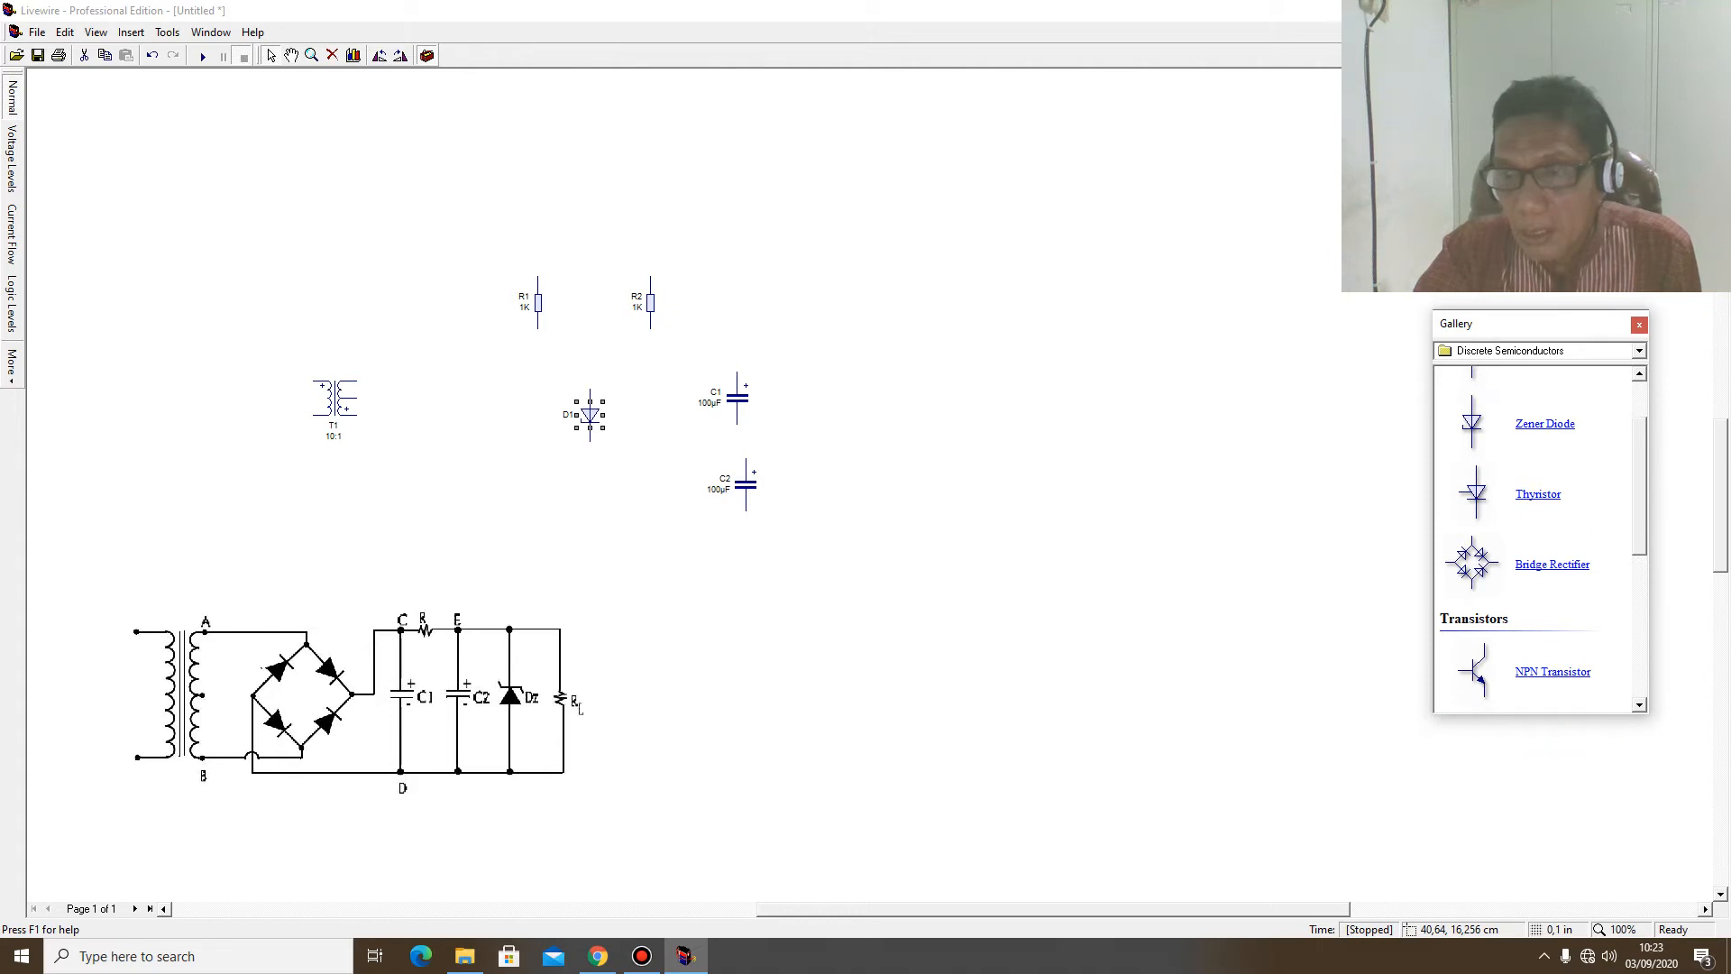
{"action": "left_click_drag", "start_coordinate": [1472, 564], "coordinate": [858, 580]}
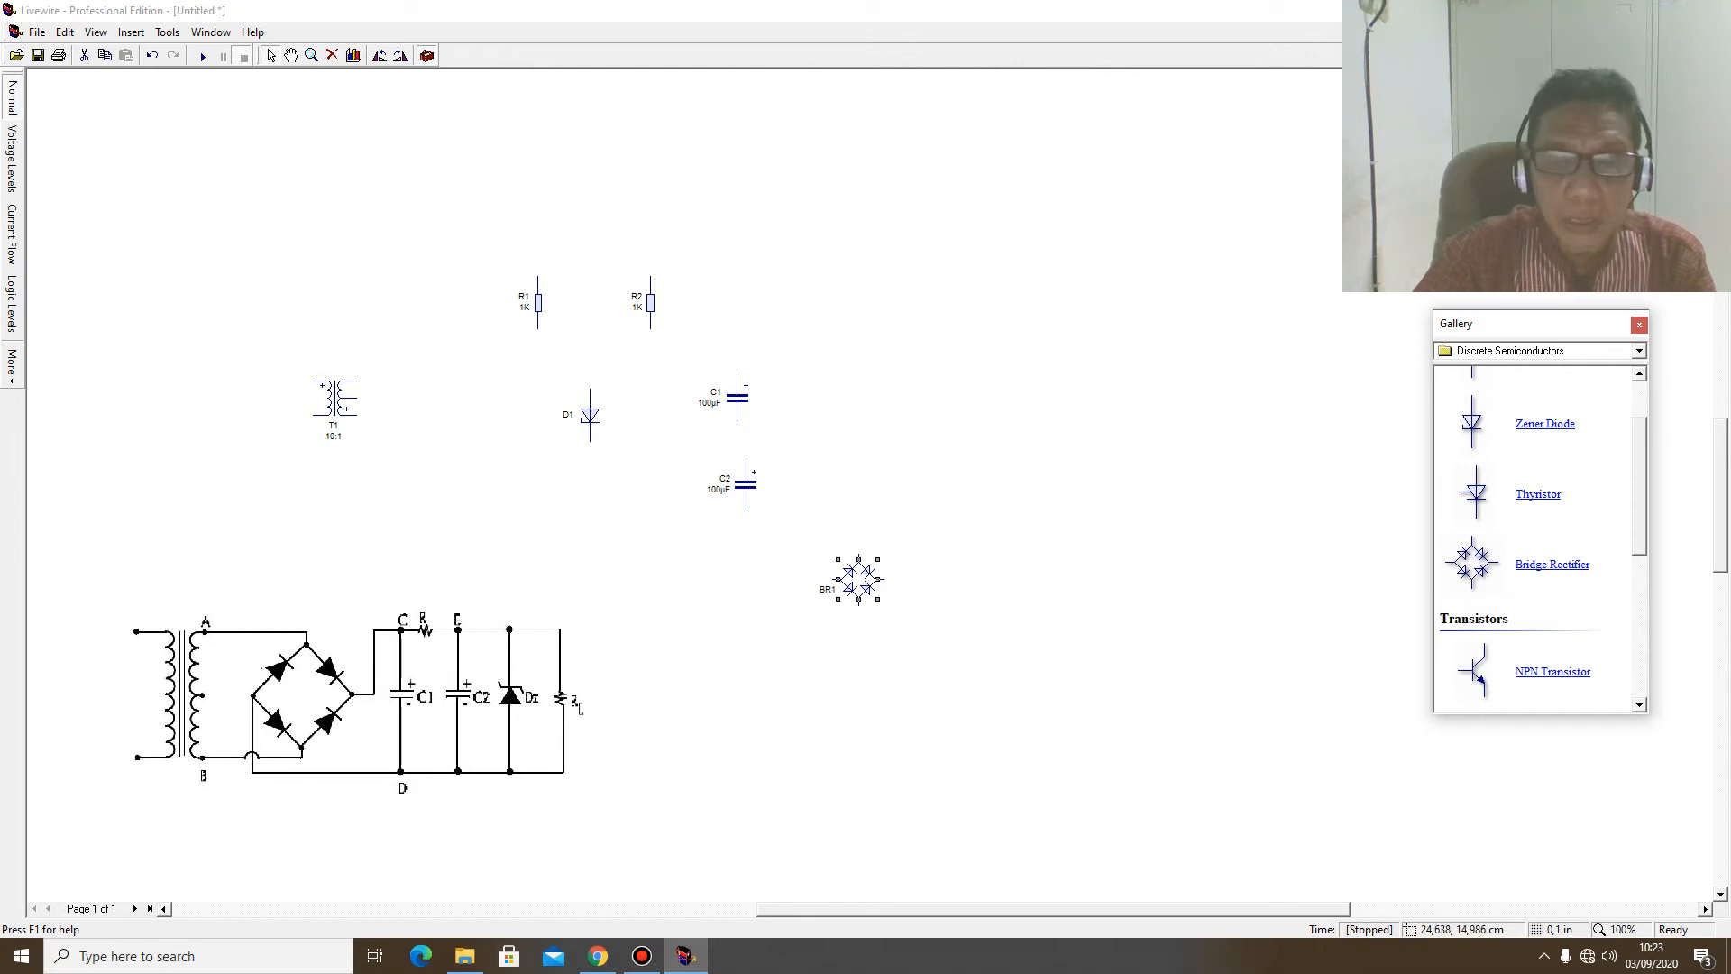
{"action": "left_click_drag", "start_coordinate": [858, 582], "coordinate": [460, 398]}
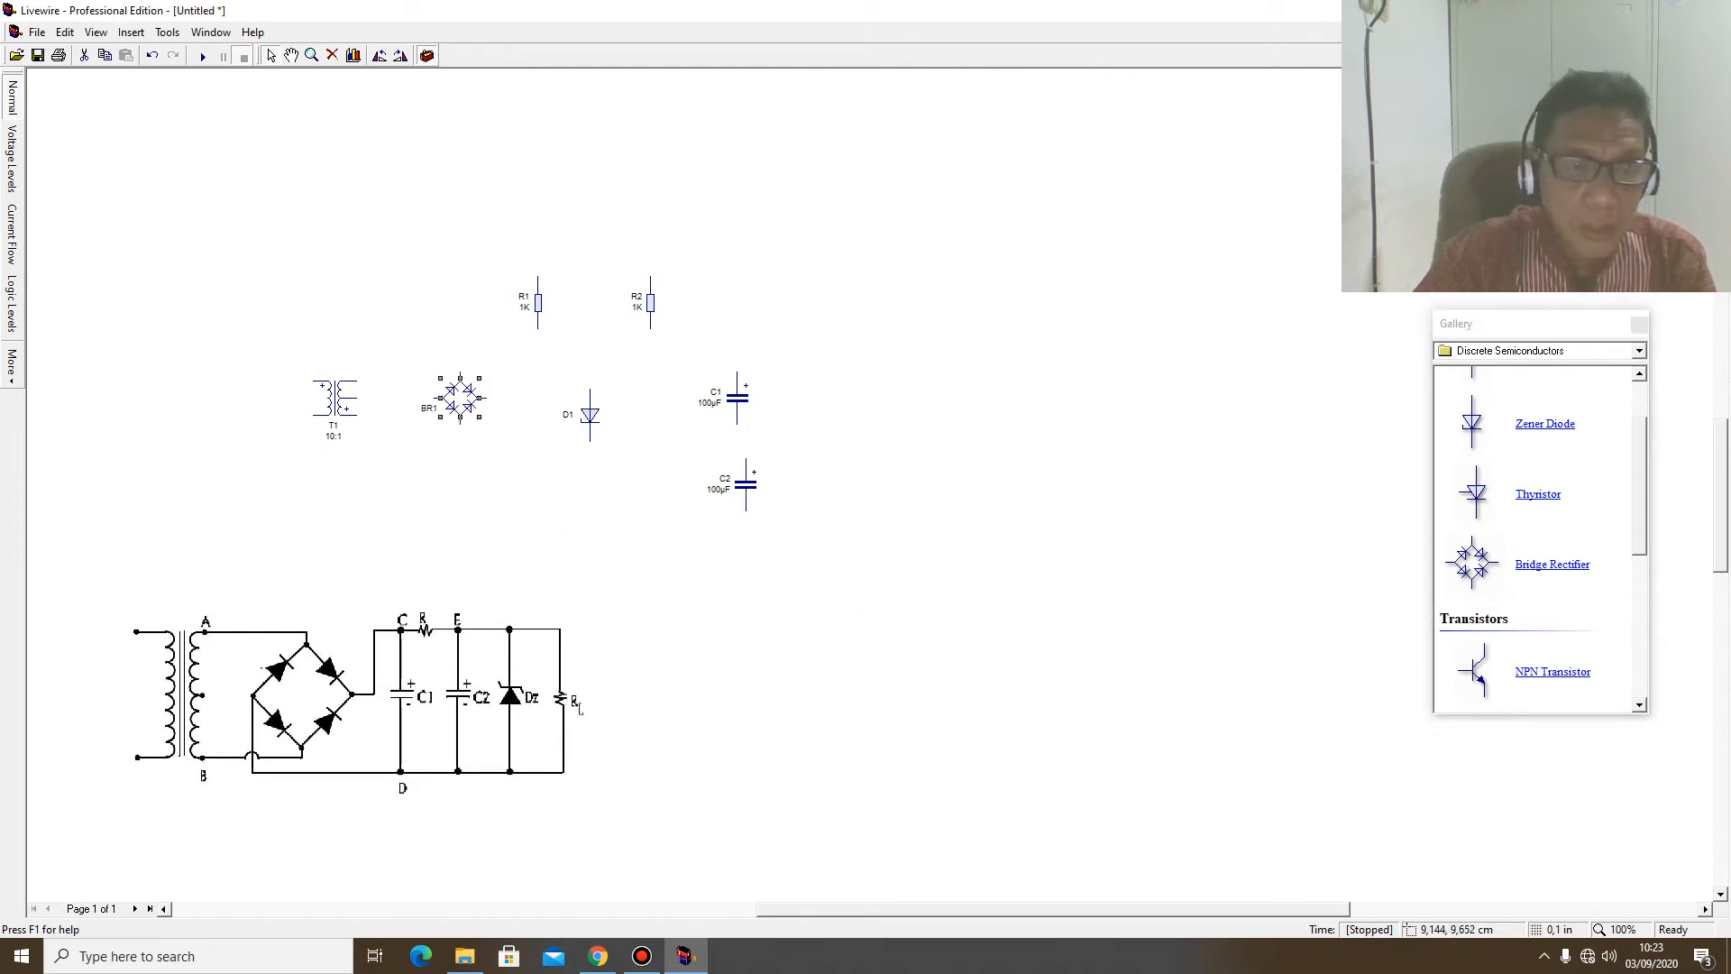
- Rearrange the transformer, bridge rectifier and capacitor C1 into a row from left to right, and move resistor R1 above R2
{"action": "left_click_drag", "start_coordinate": [338, 393], "coordinate": [337, 331]}
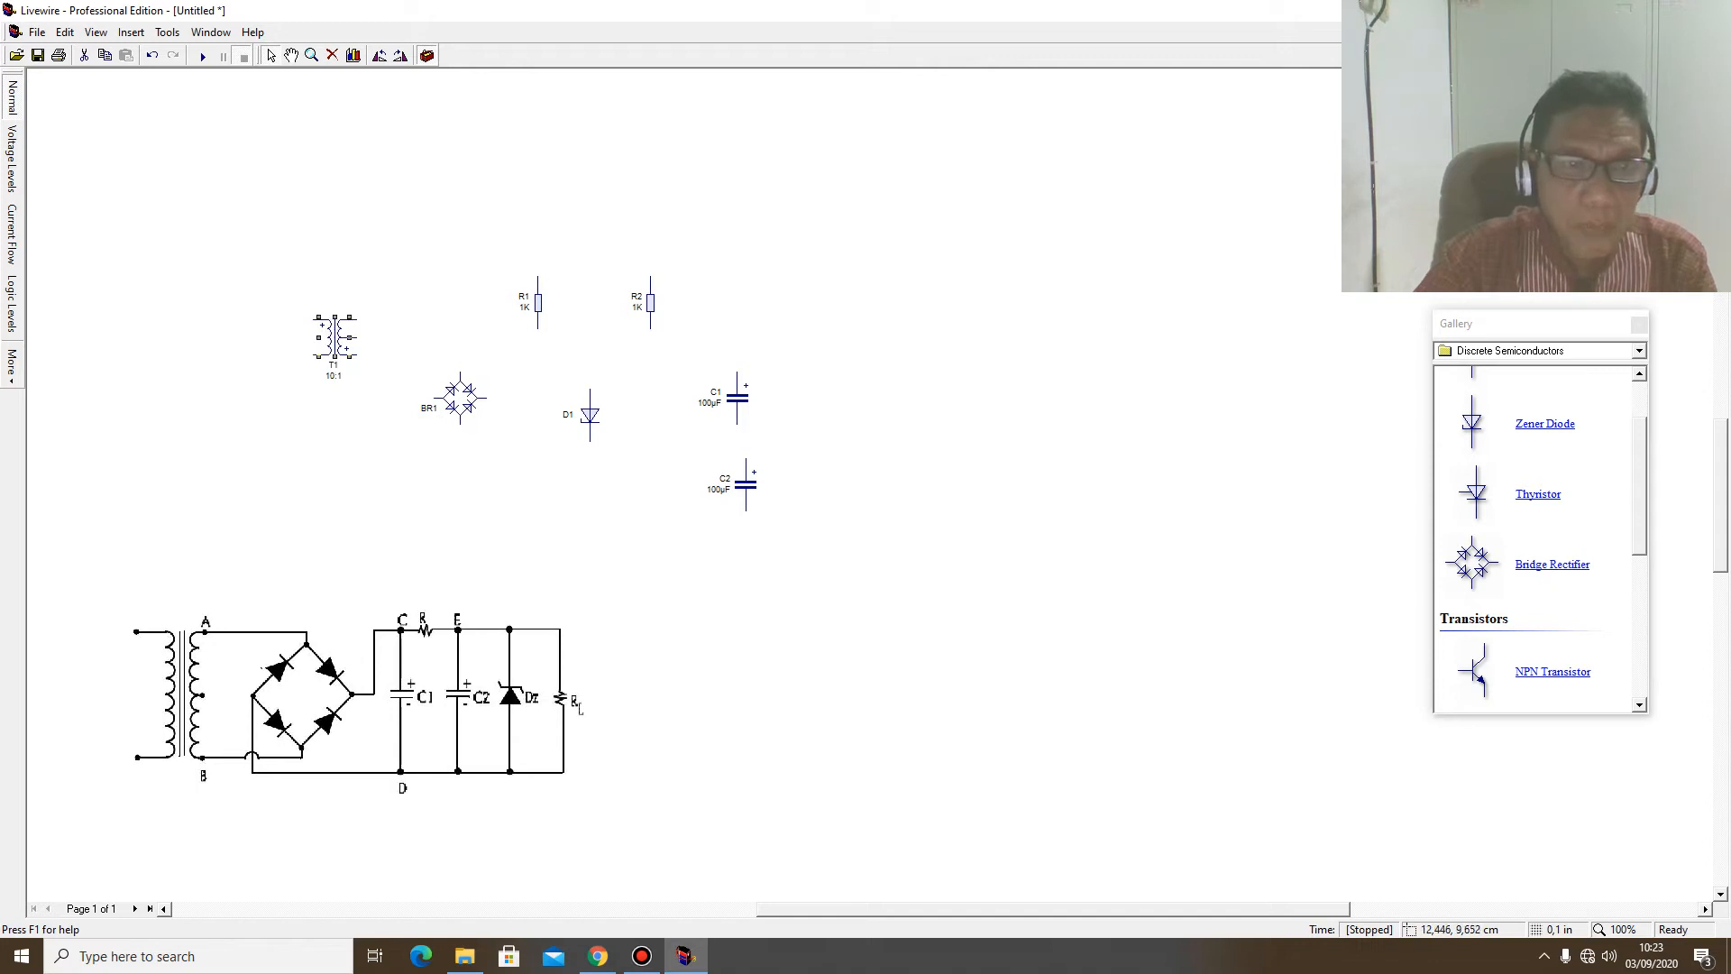
{"action": "left_click_drag", "start_coordinate": [460, 398], "coordinate": [434, 345]}
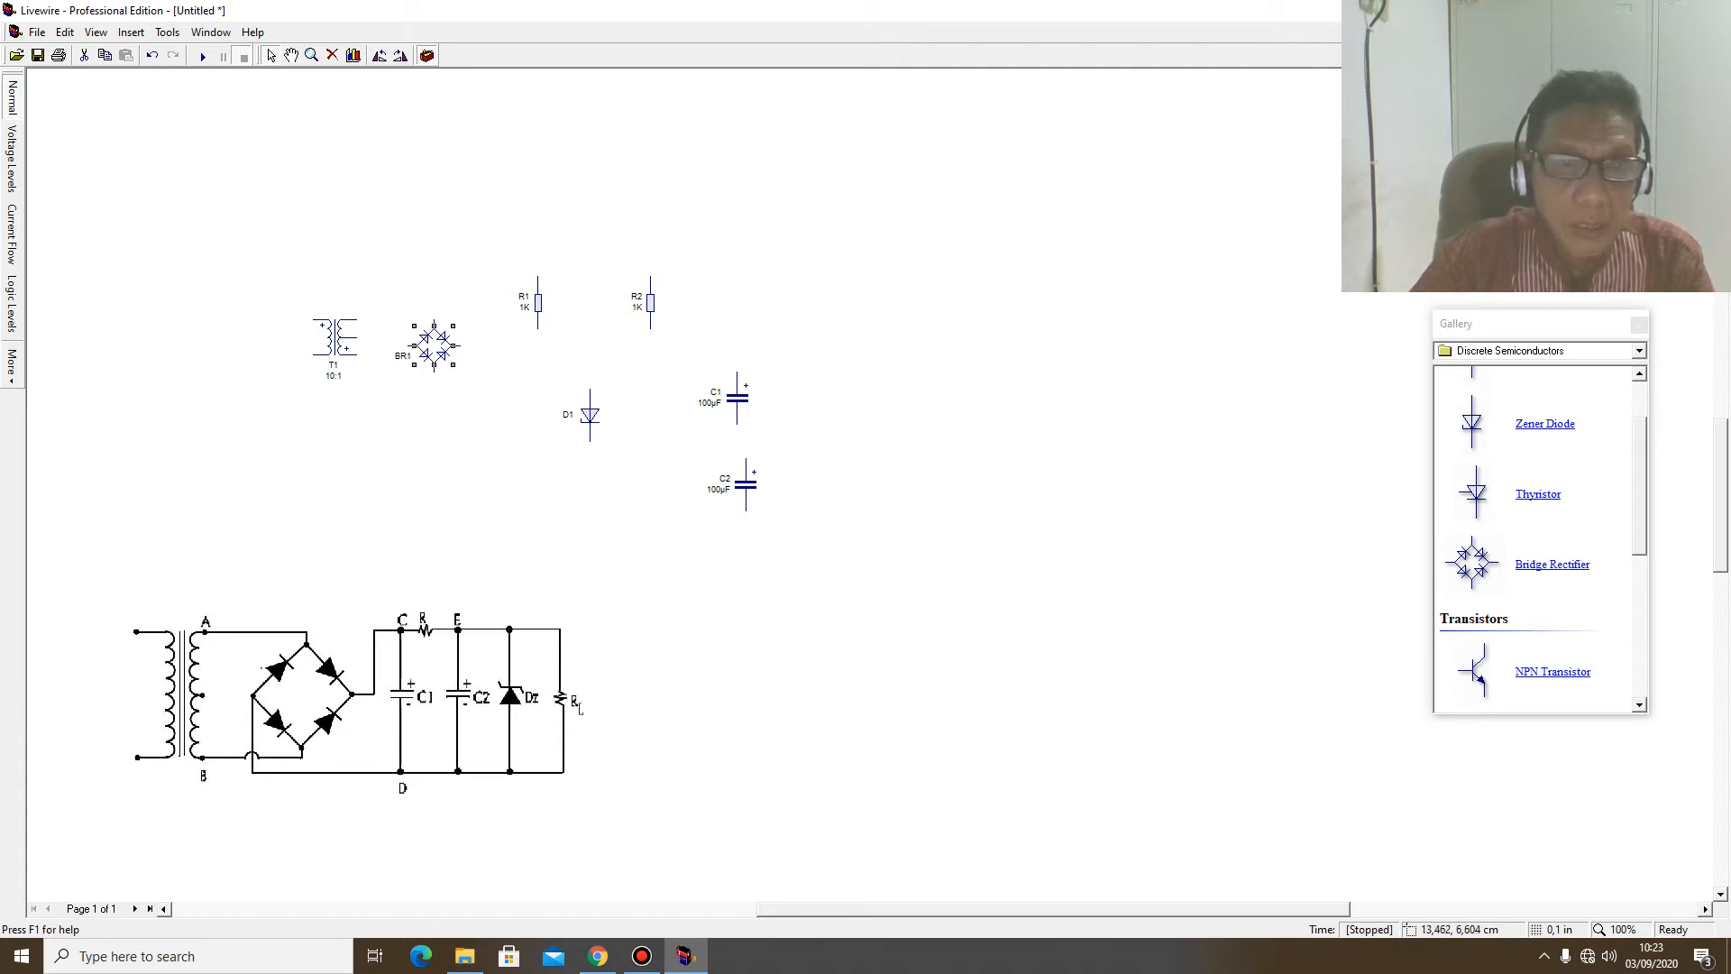
{"action": "left_click_drag", "start_coordinate": [539, 303], "coordinate": [624, 233]}
{"action": "left_click_drag", "start_coordinate": [720, 390], "coordinate": [517, 350]}
{"action": "left_click_drag", "start_coordinate": [737, 397], "coordinate": [512, 345]}
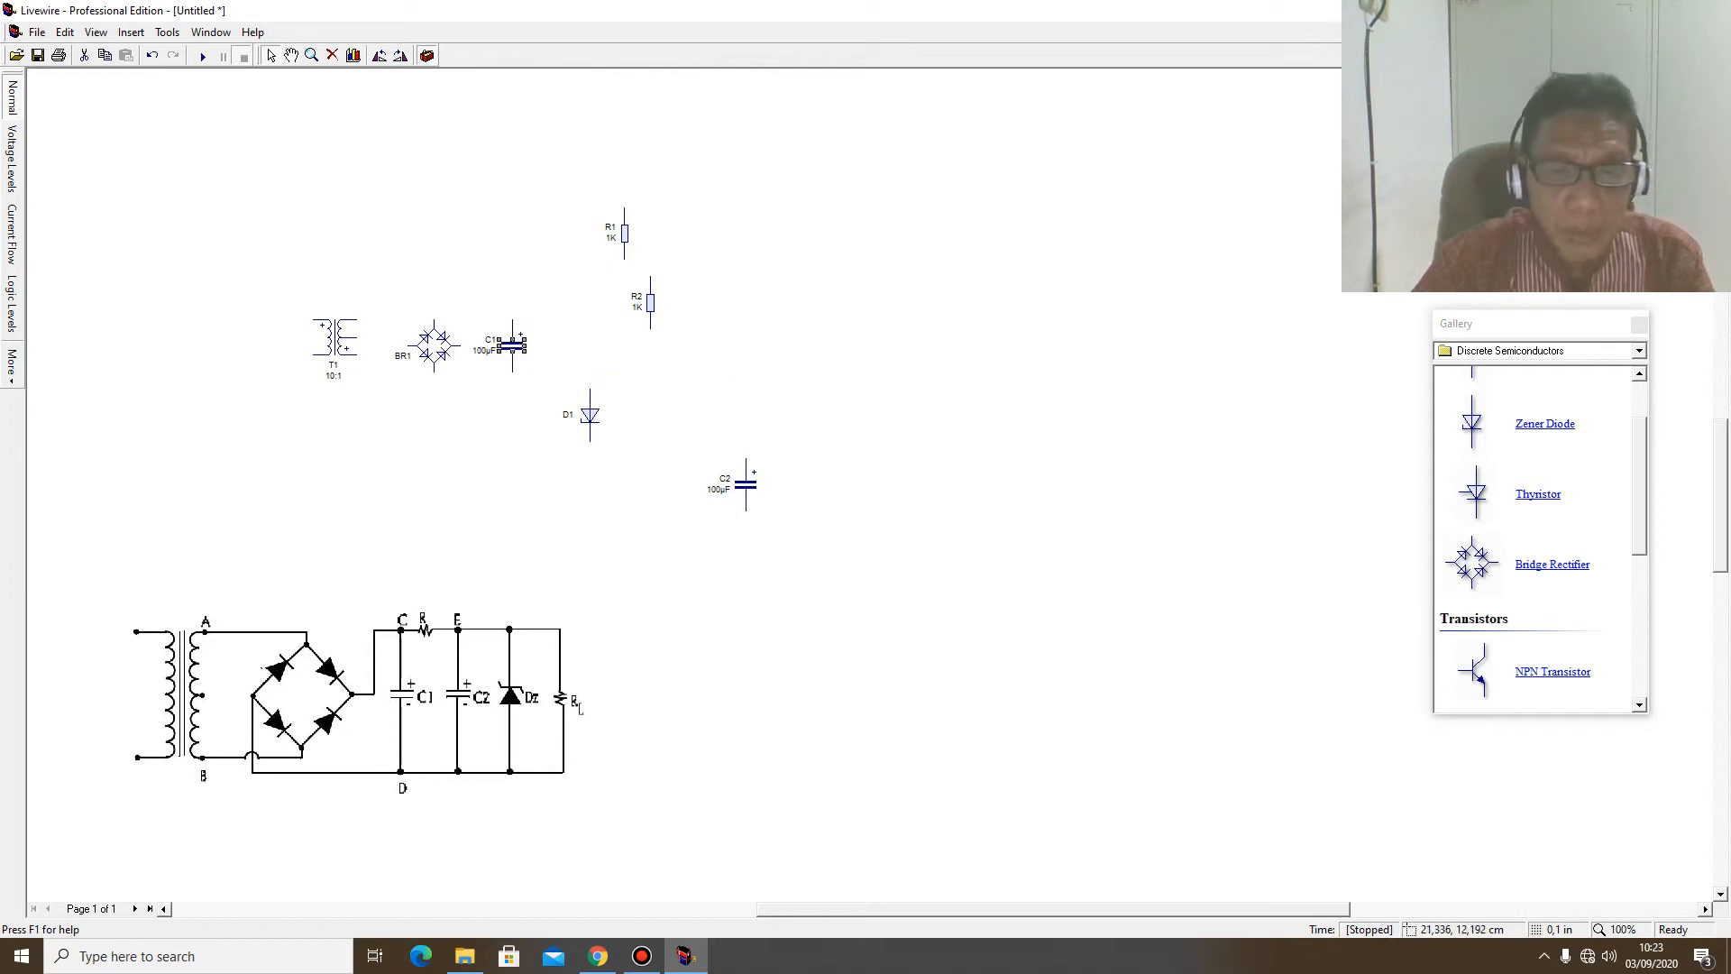
- Move capacitor C2 beside C1, and place resistor R1 rotated 90° anti-clockwise above the gap between the two capacitors
{"action": "left_click_drag", "start_coordinate": [746, 485], "coordinate": [590, 345]}
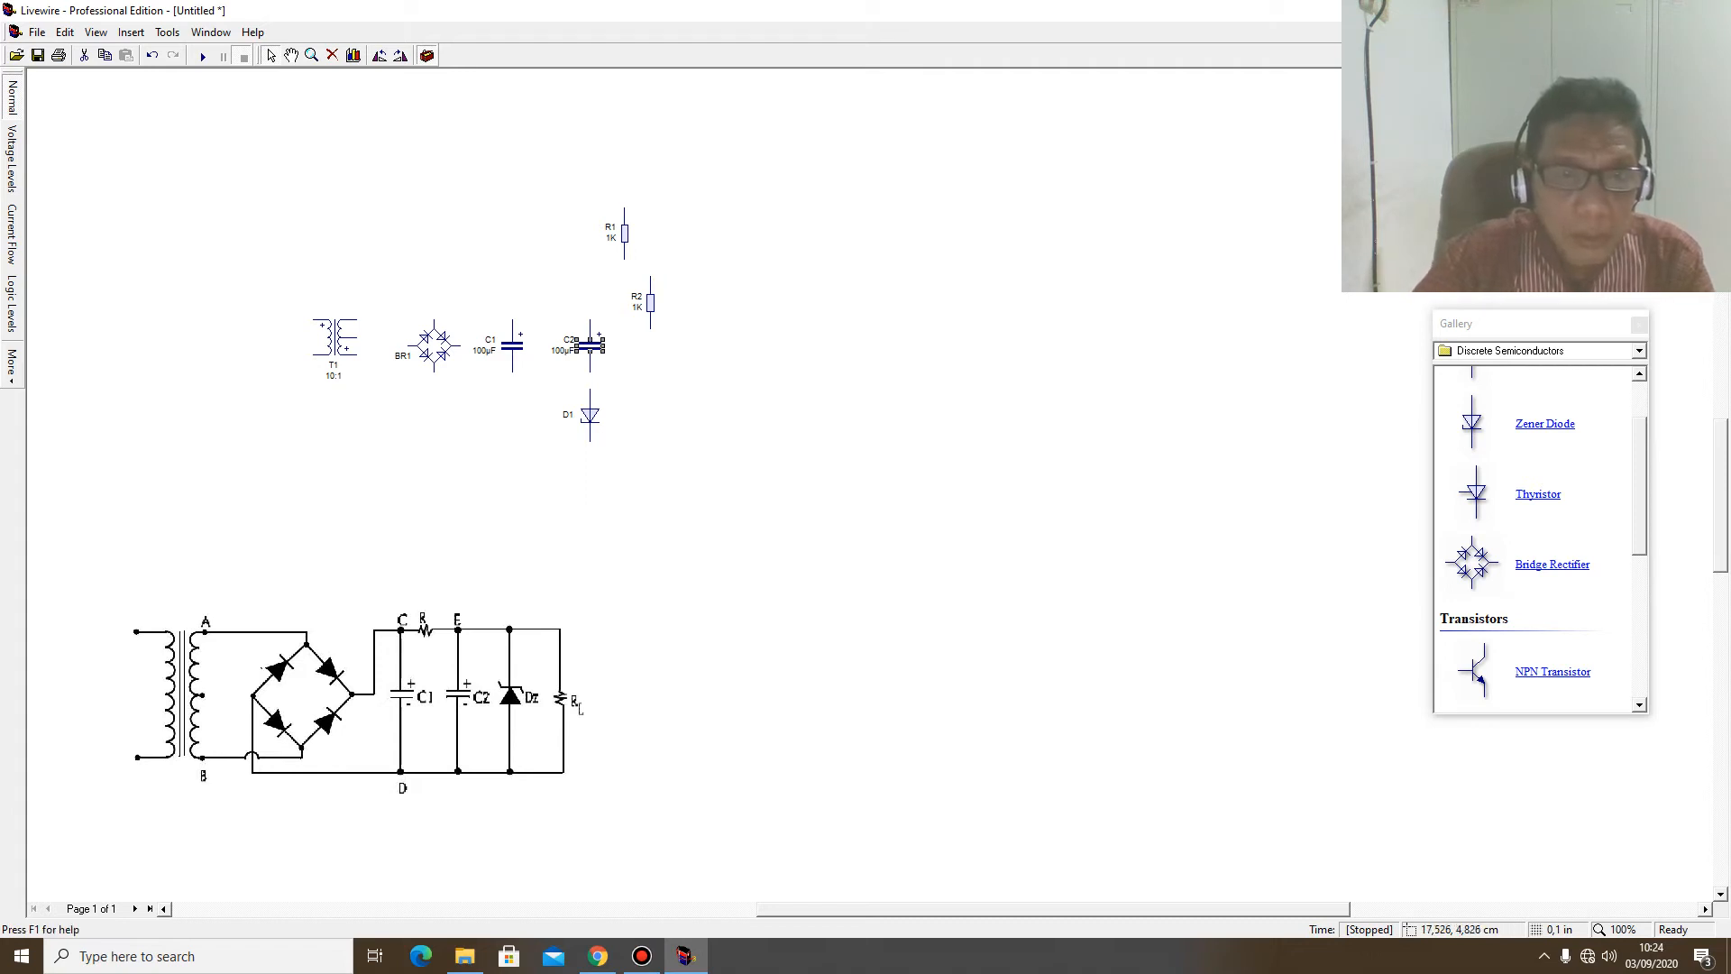
{"action": "left_click_drag", "start_coordinate": [625, 236], "coordinate": [555, 286]}
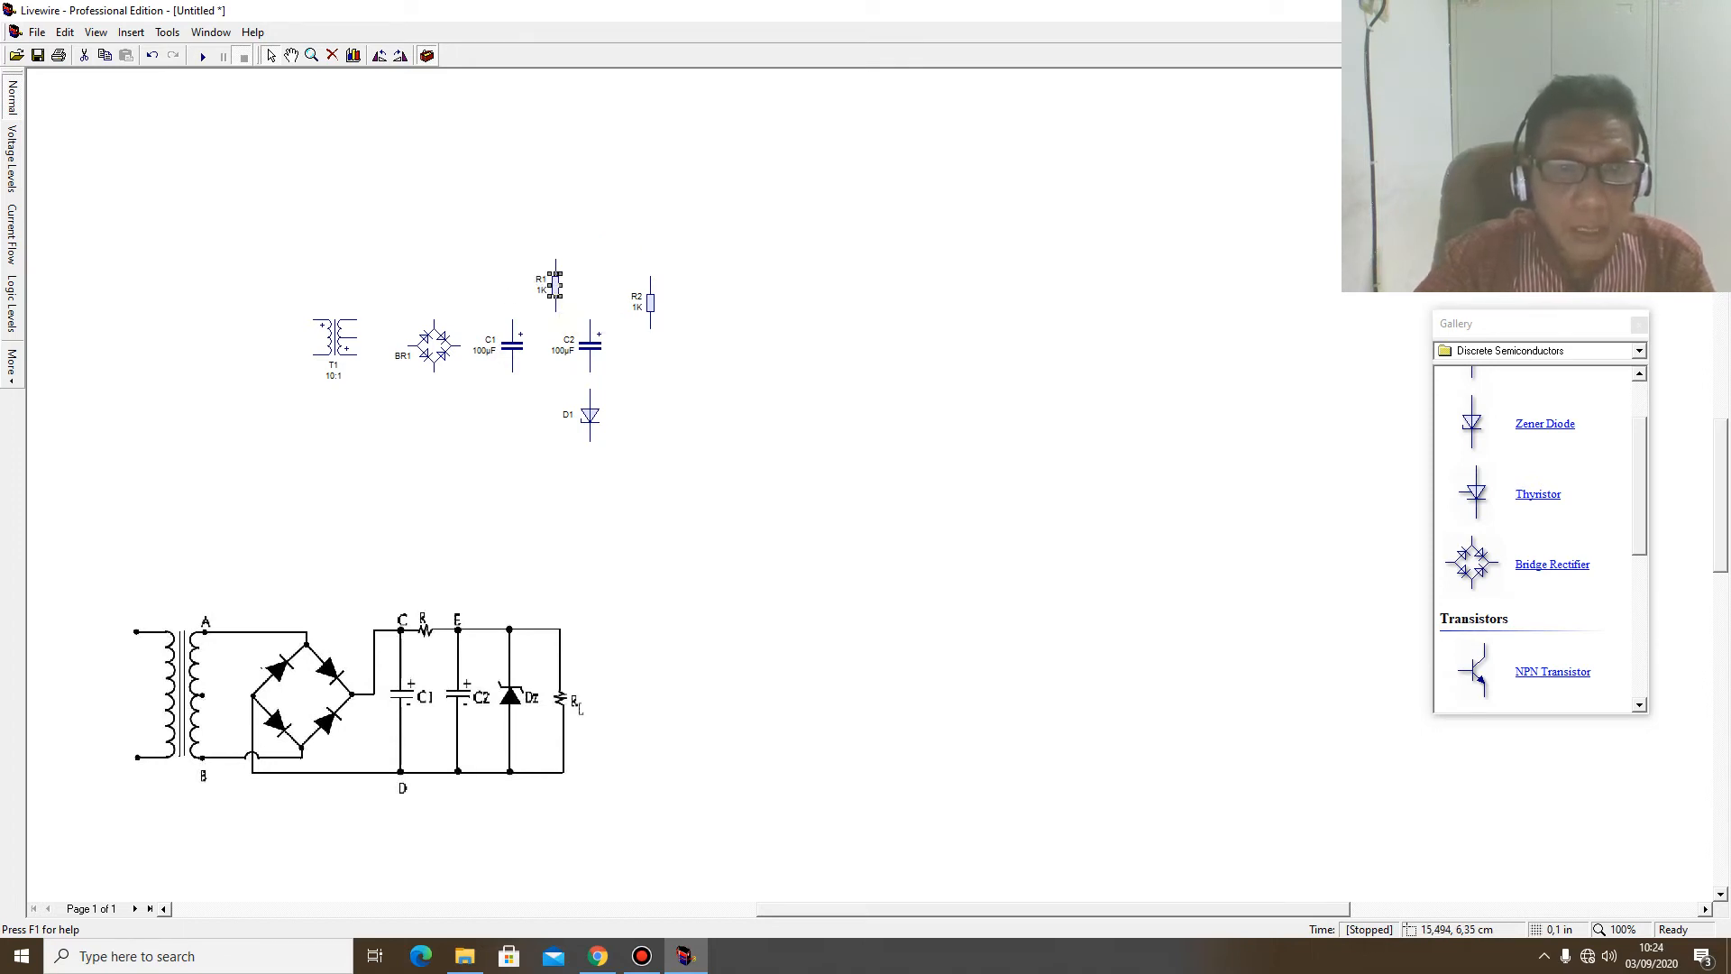
{"action": "right_click", "coordinate": [555, 285]}
{"action": "mouse_move", "coordinate": [602, 459]}
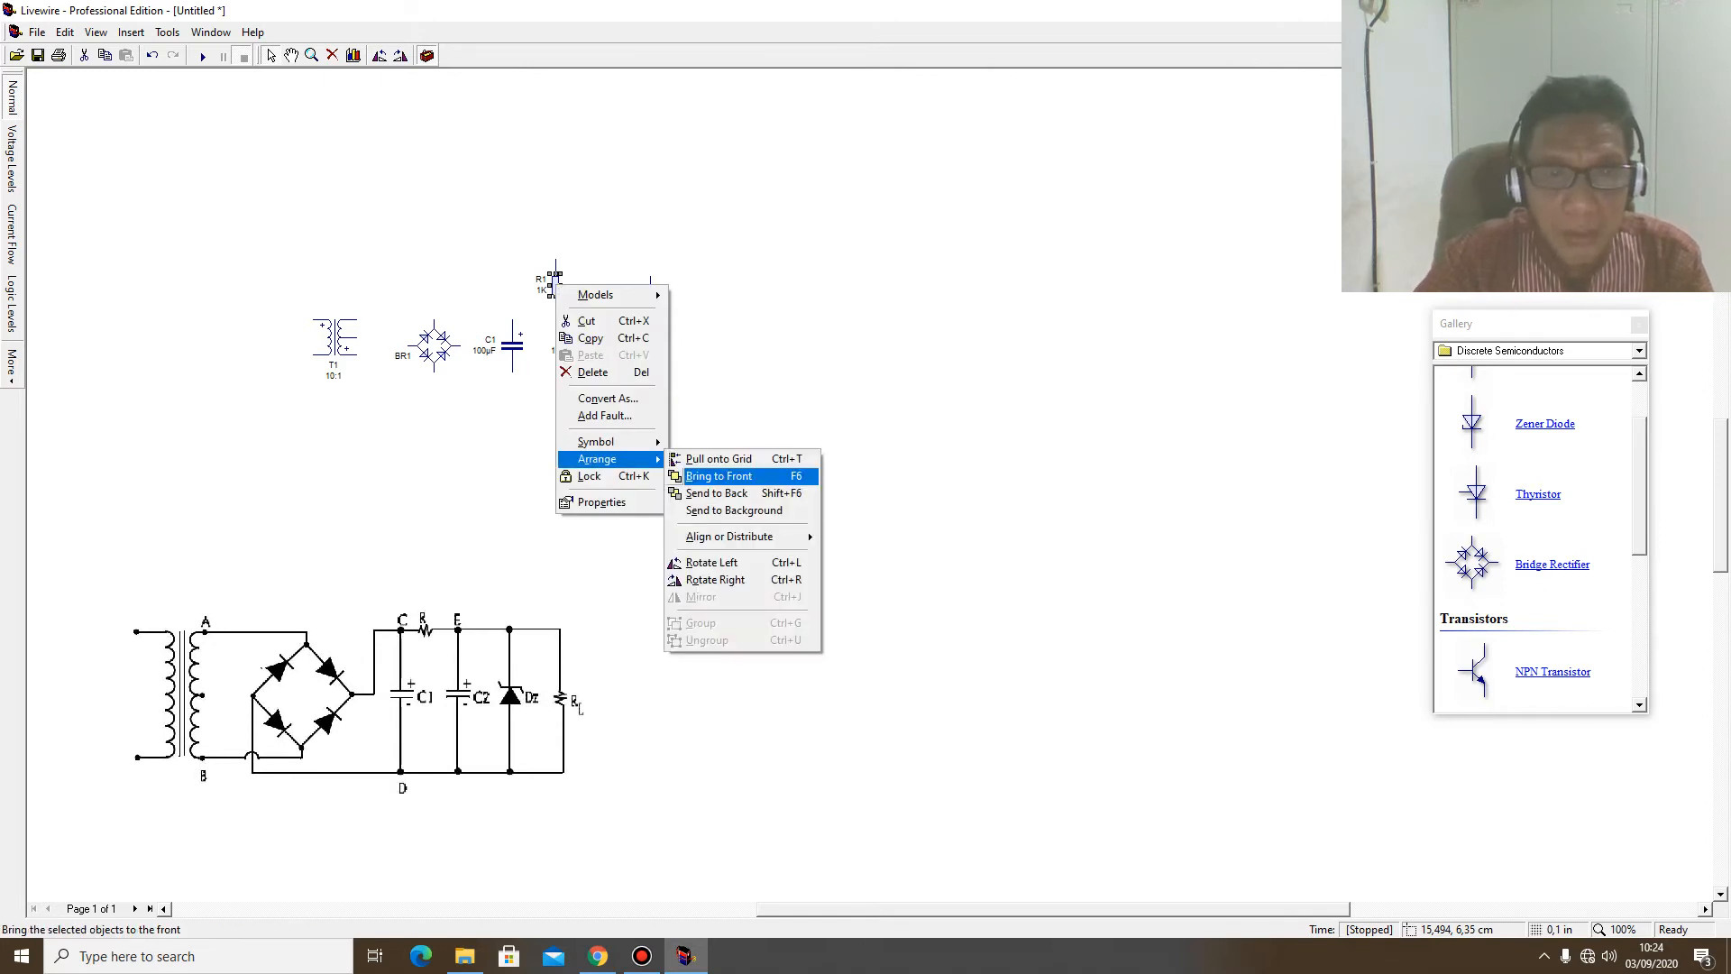
{"action": "left_click", "coordinate": [712, 562]}
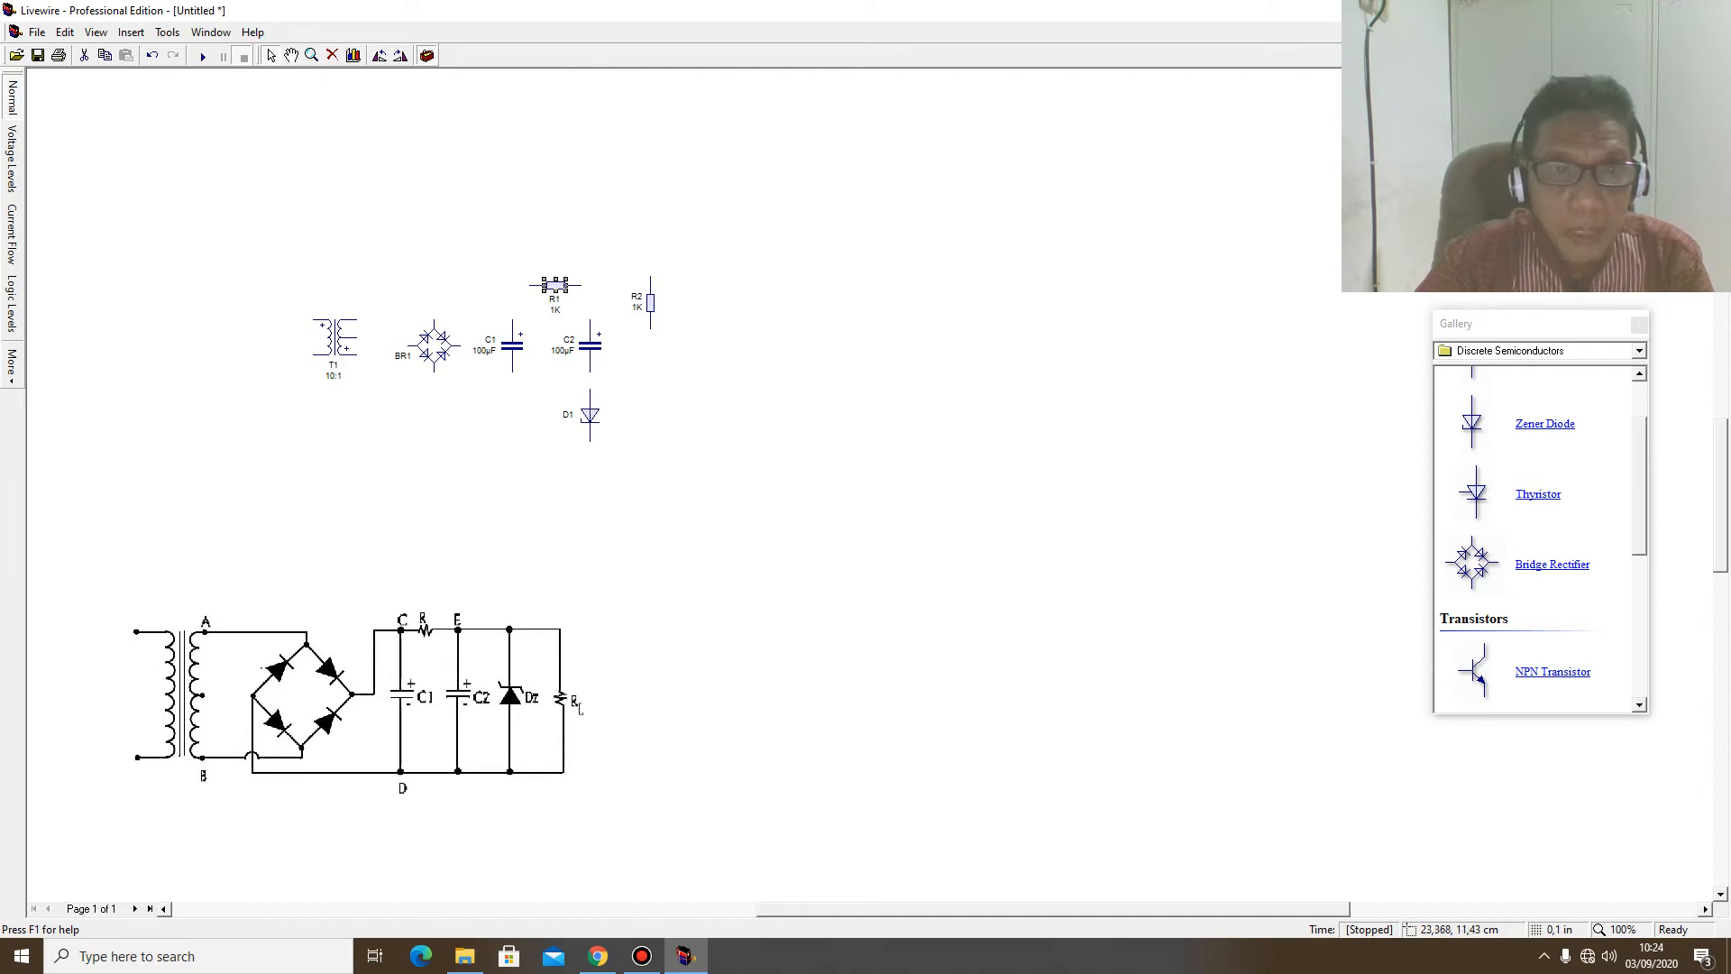
{"action": "left_click", "coordinate": [841, 337]}
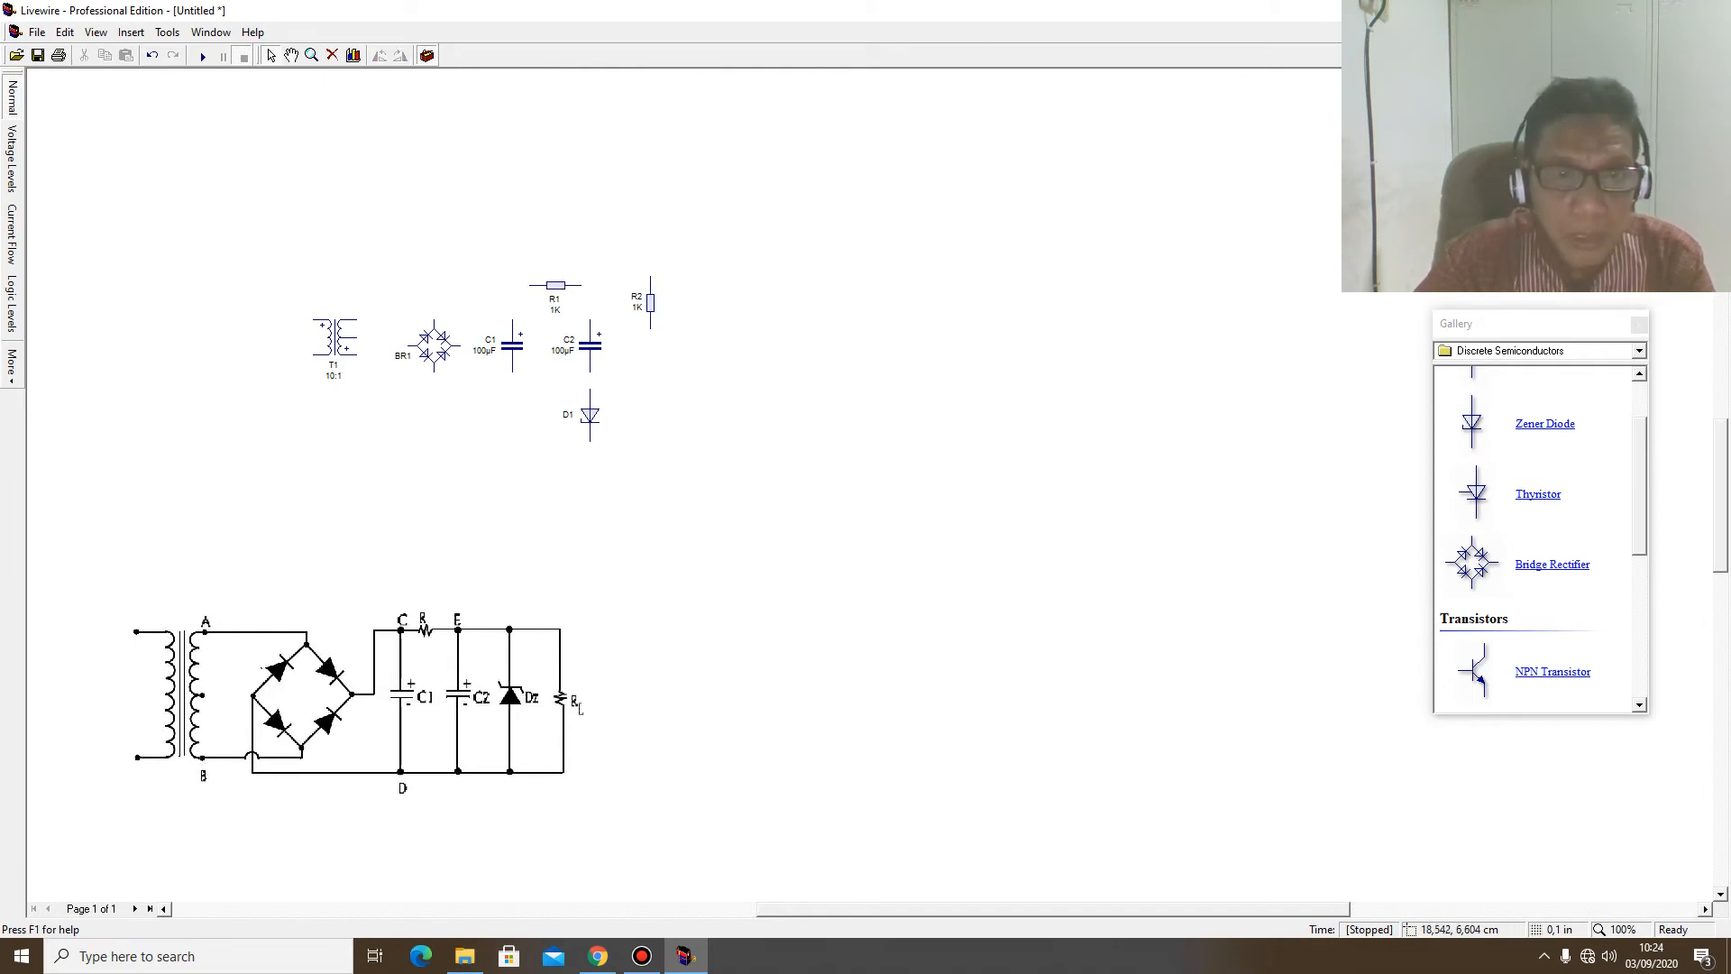
- Move R2 to the right end of the component row and place Zener diode D1 between C2 and R2, rotated anti-clockwise twice
{"action": "left_click_drag", "start_coordinate": [650, 302], "coordinate": [703, 345]}
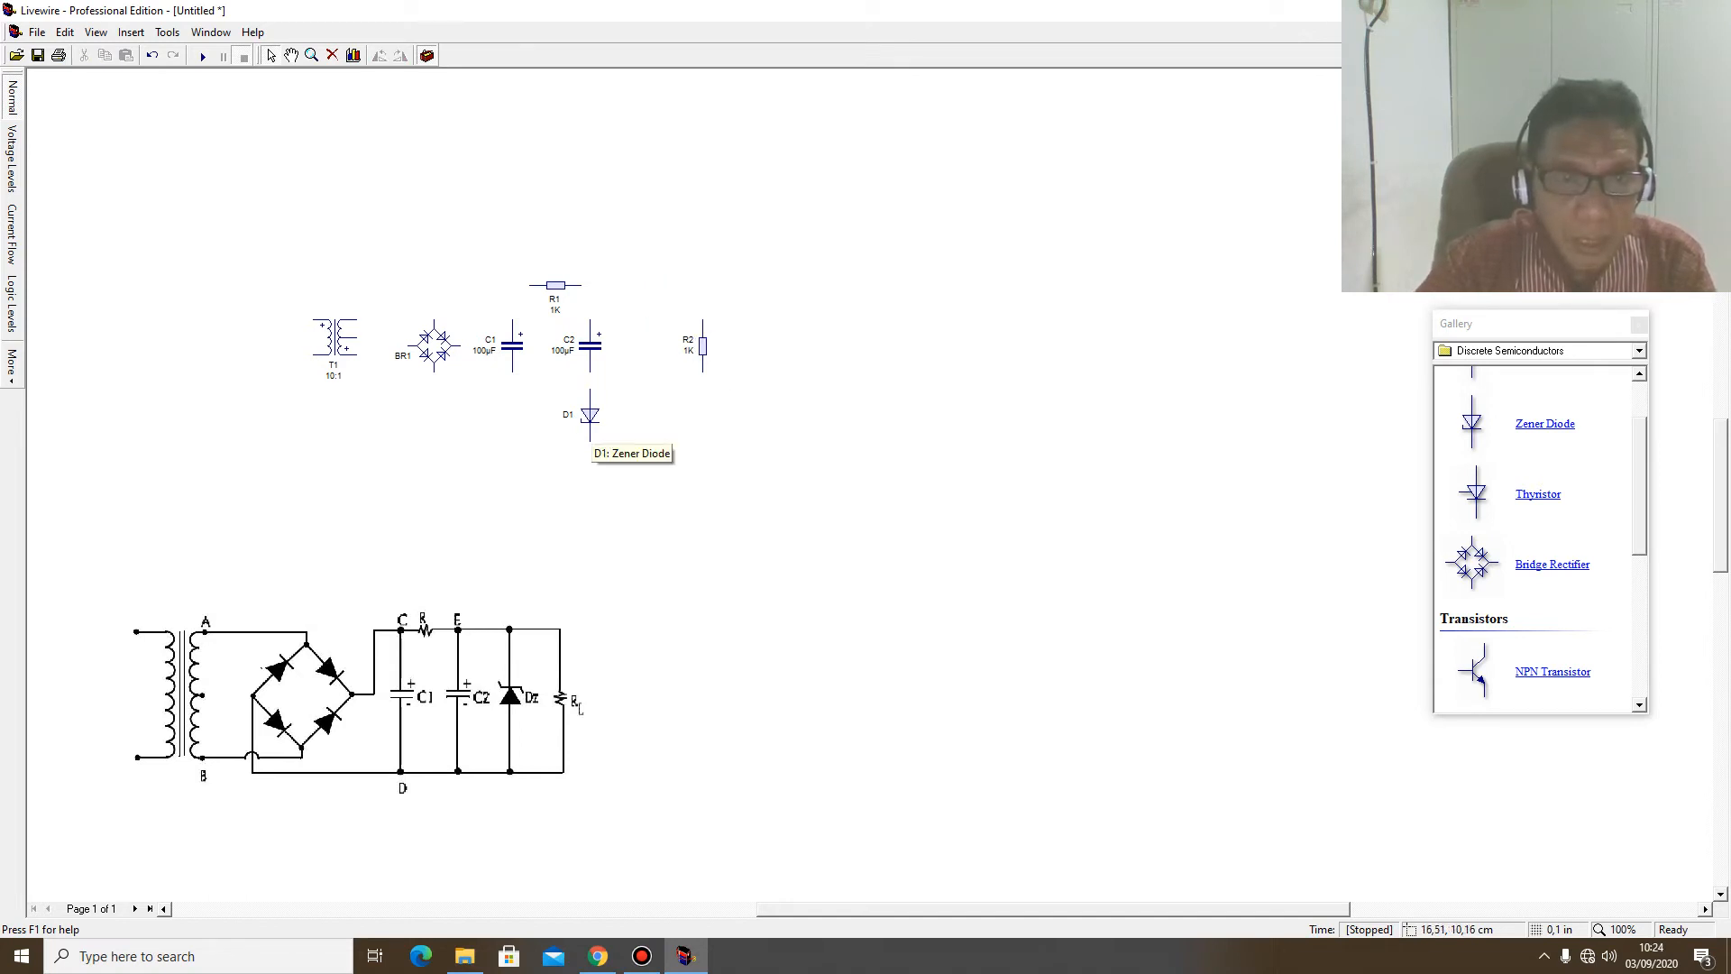
{"action": "left_click_drag", "start_coordinate": [590, 417], "coordinate": [642, 345]}
{"action": "right_click", "coordinate": [643, 347]}
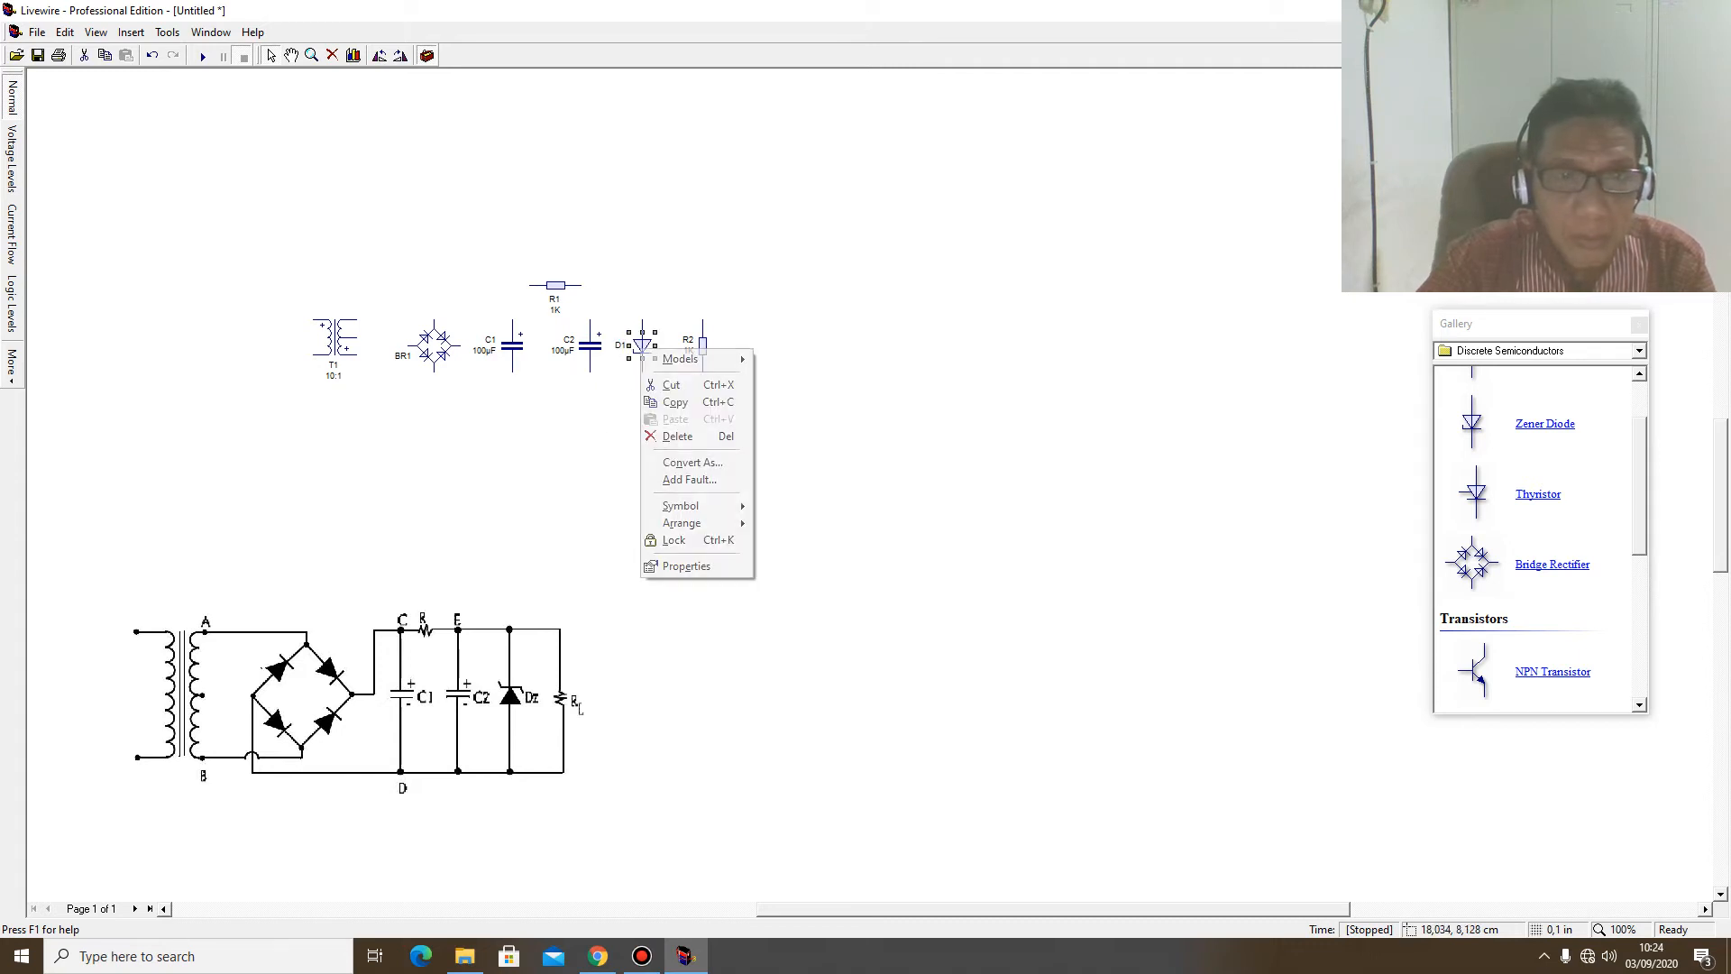
{"action": "mouse_move", "coordinate": [686, 506]}
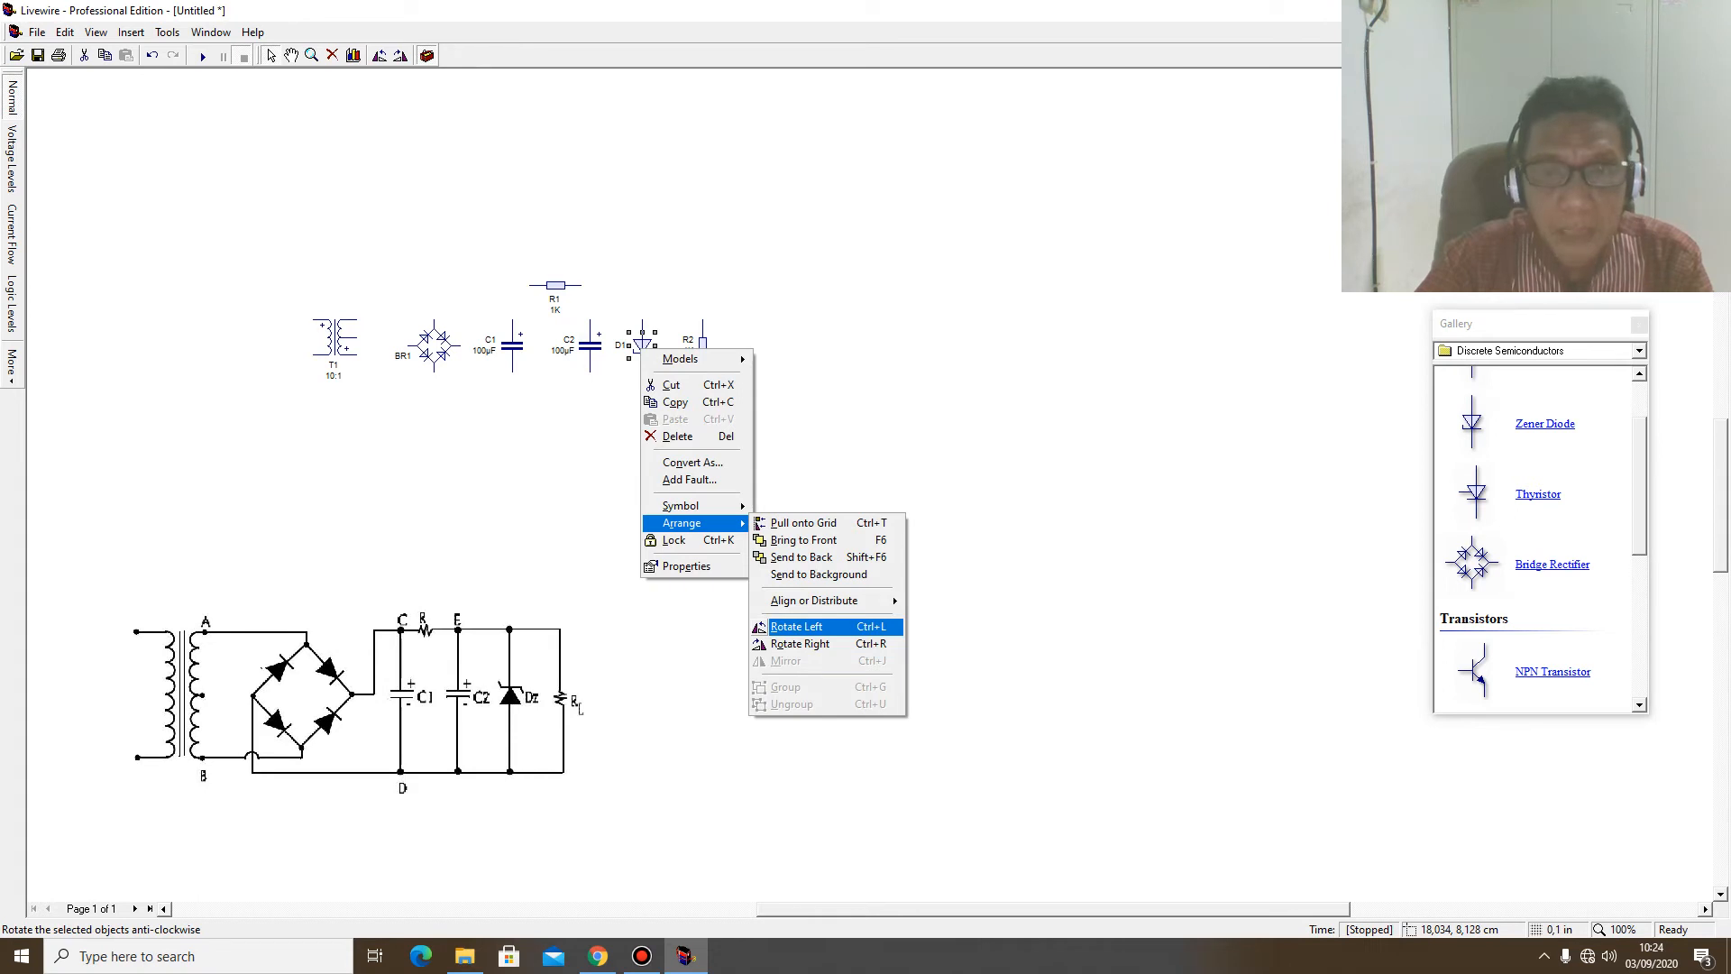
{"action": "left_click", "coordinate": [797, 627]}
{"action": "right_click", "coordinate": [635, 346]}
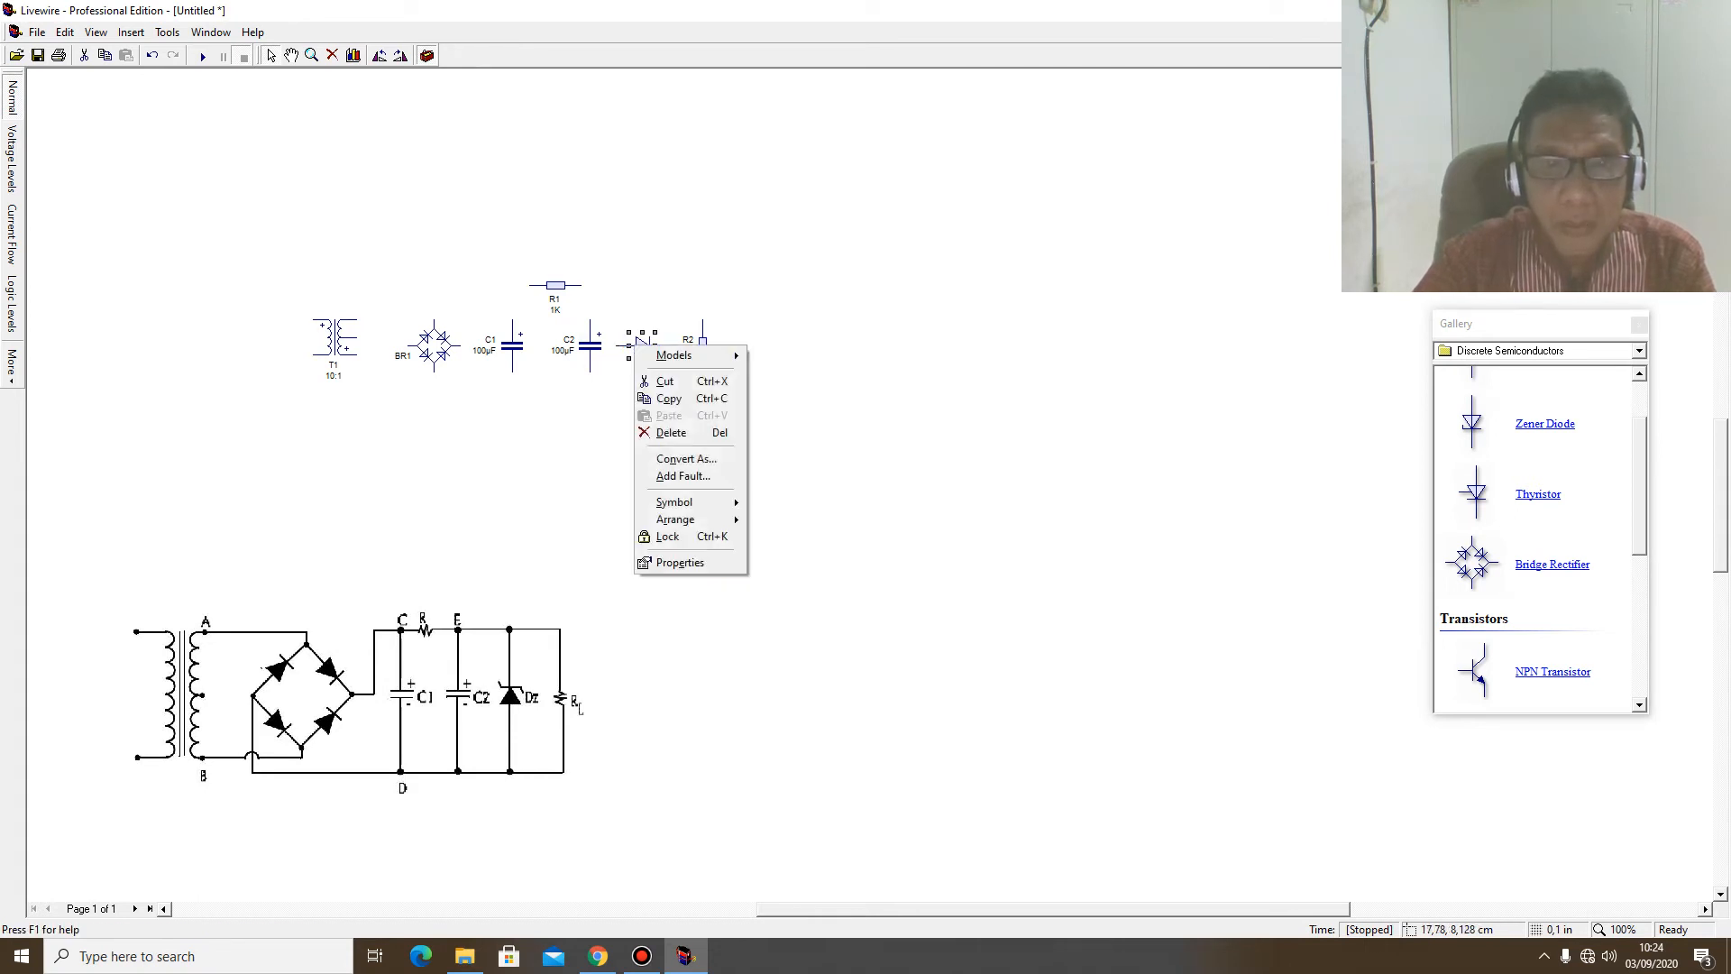
{"action": "mouse_move", "coordinate": [682, 520]}
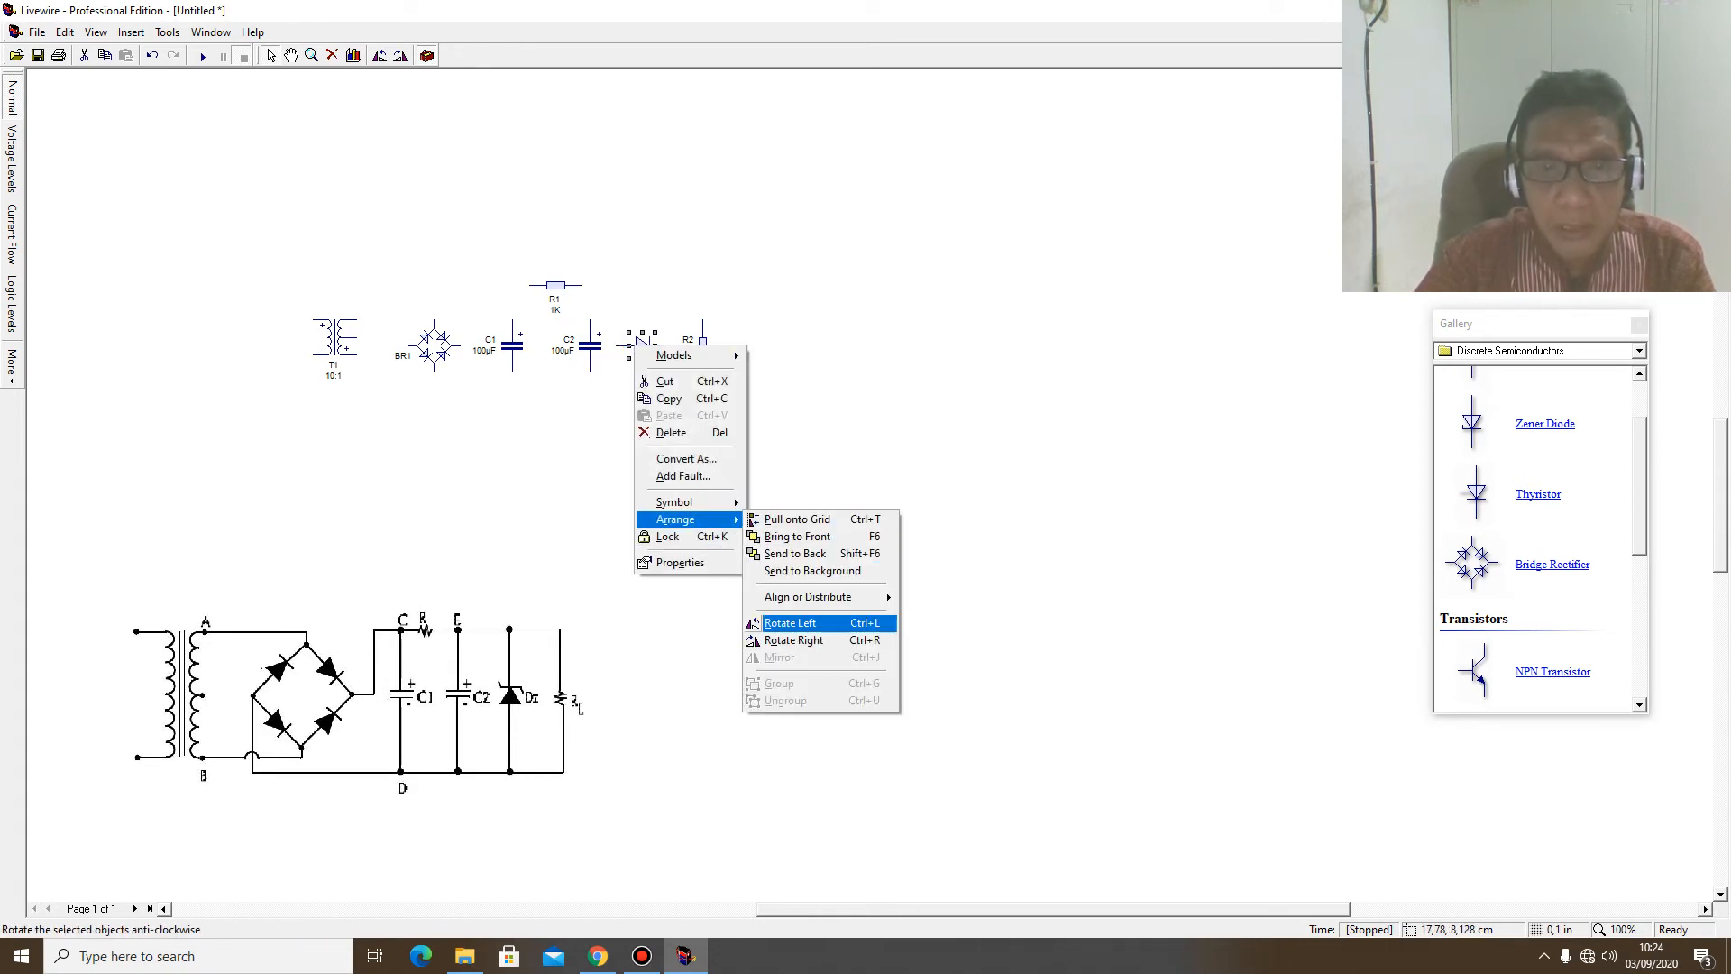
{"action": "left_click", "coordinate": [790, 623]}
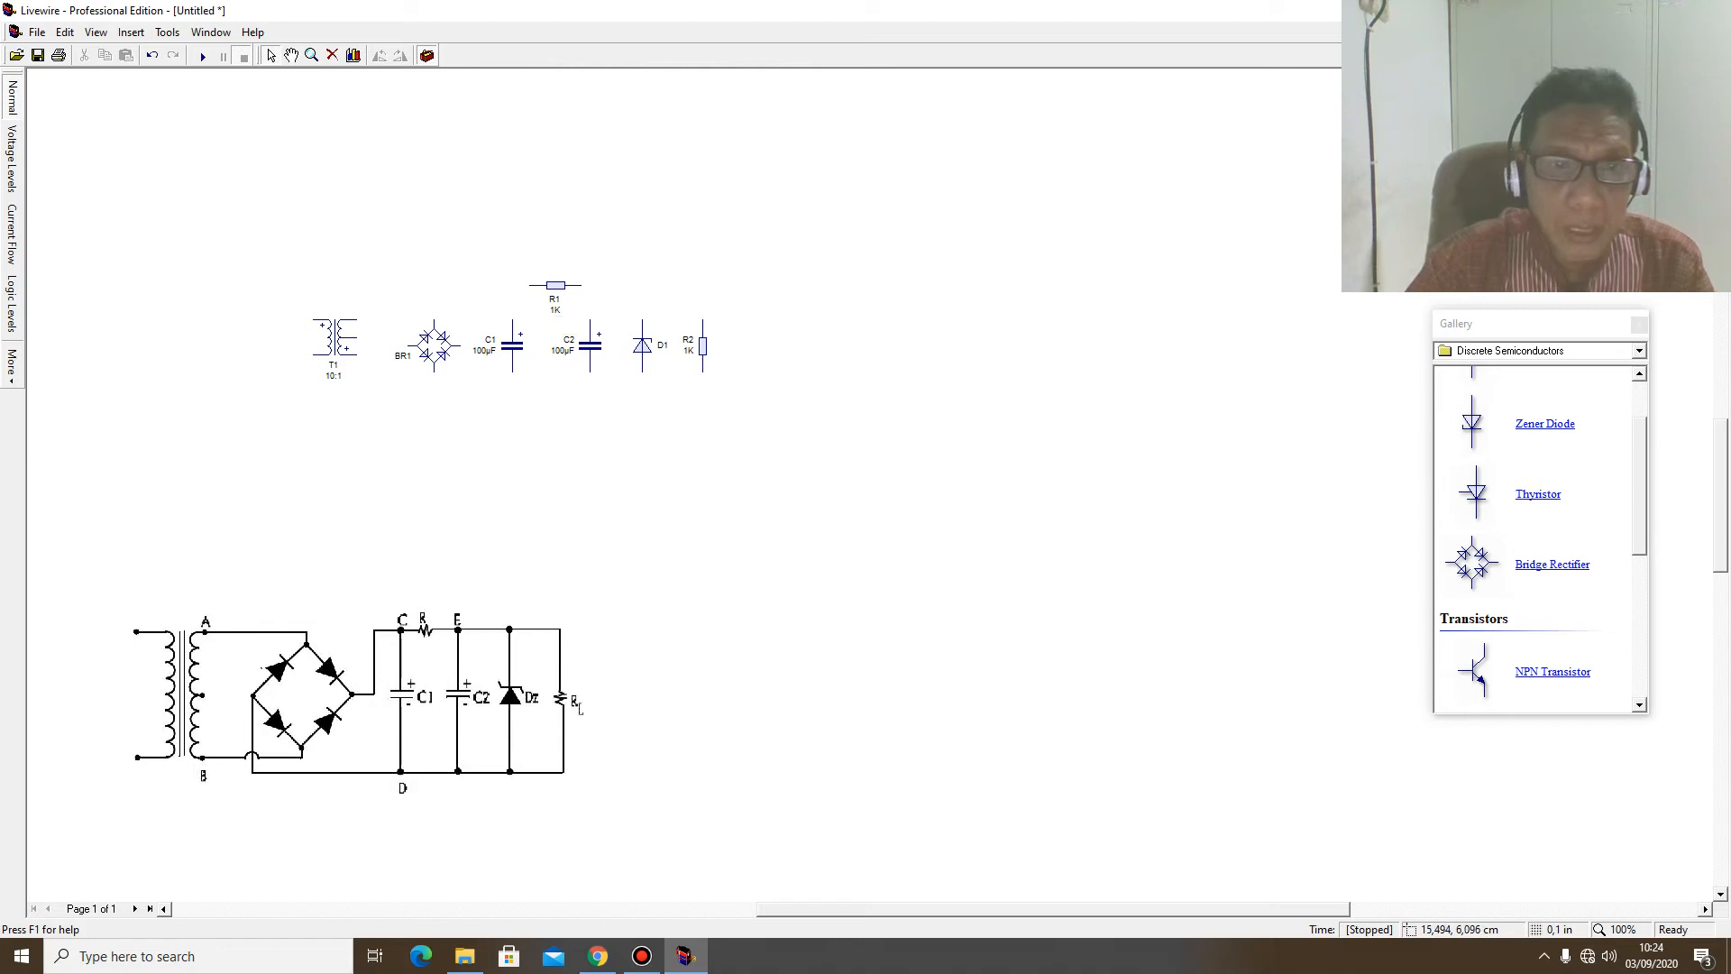
- Lower resistor R1 to the level of the capacitors' upper pins and shift transformer T1 slightly towards the bridge rectifier
{"action": "left_click", "coordinate": [556, 286]}
{"action": "left_click_drag", "start_coordinate": [555, 286], "coordinate": [555, 320]}
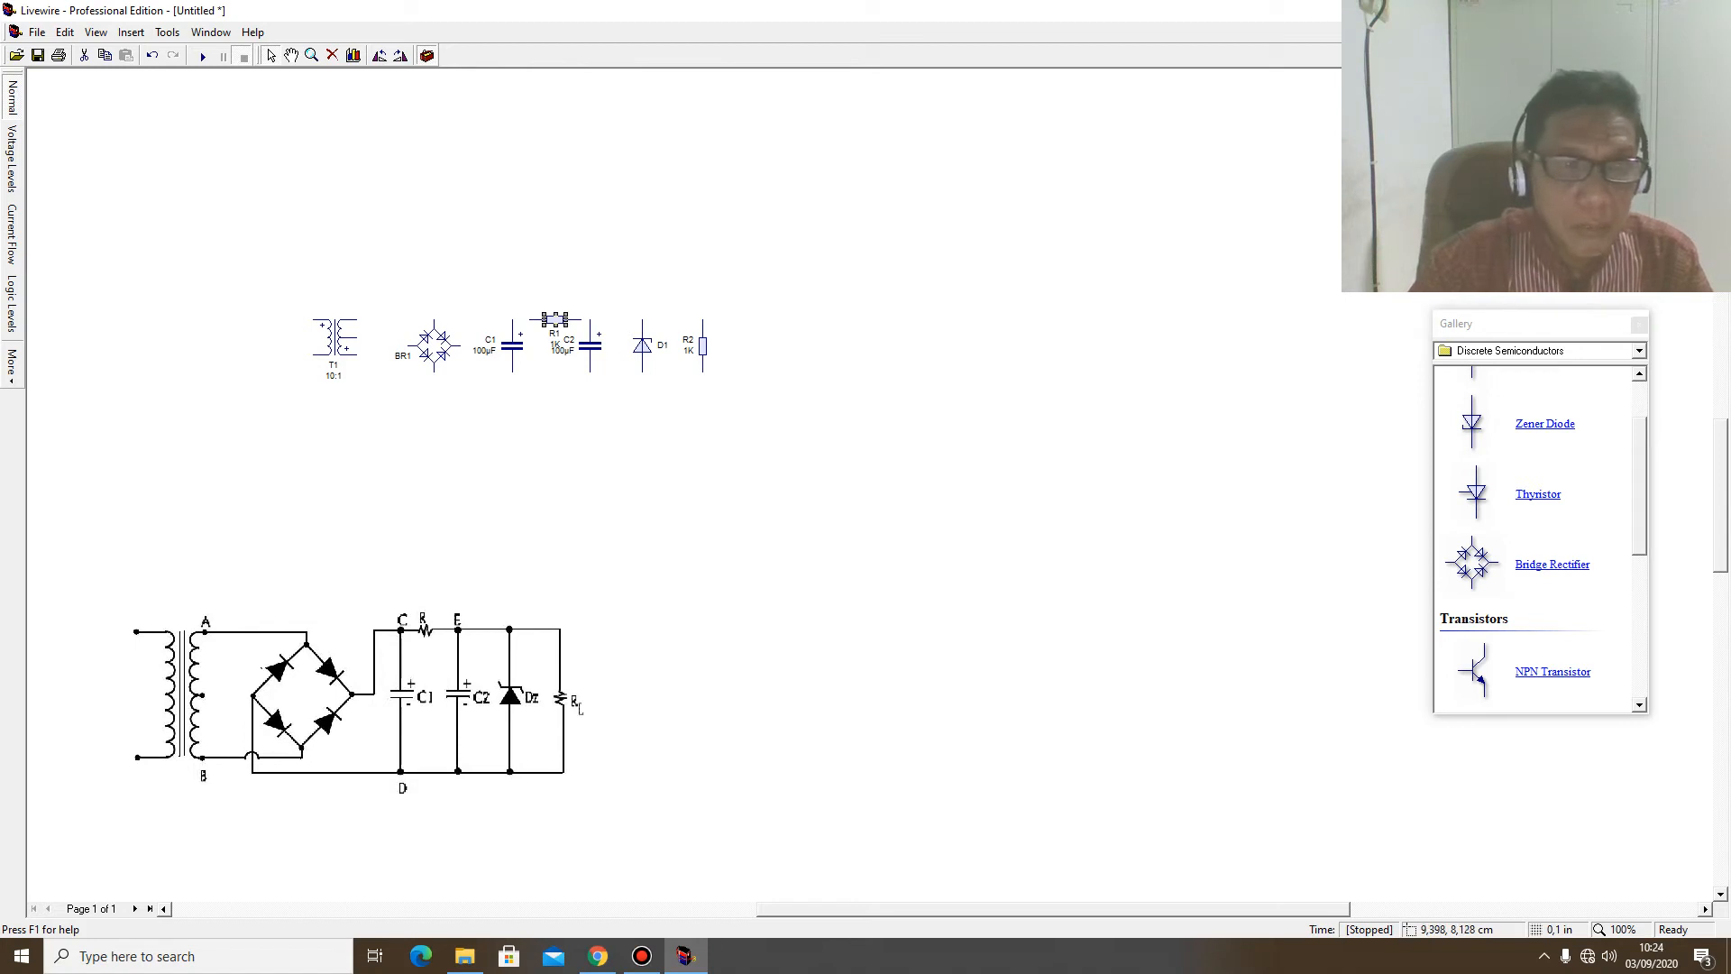
{"action": "left_click_drag", "start_coordinate": [335, 337], "coordinate": [343, 343]}
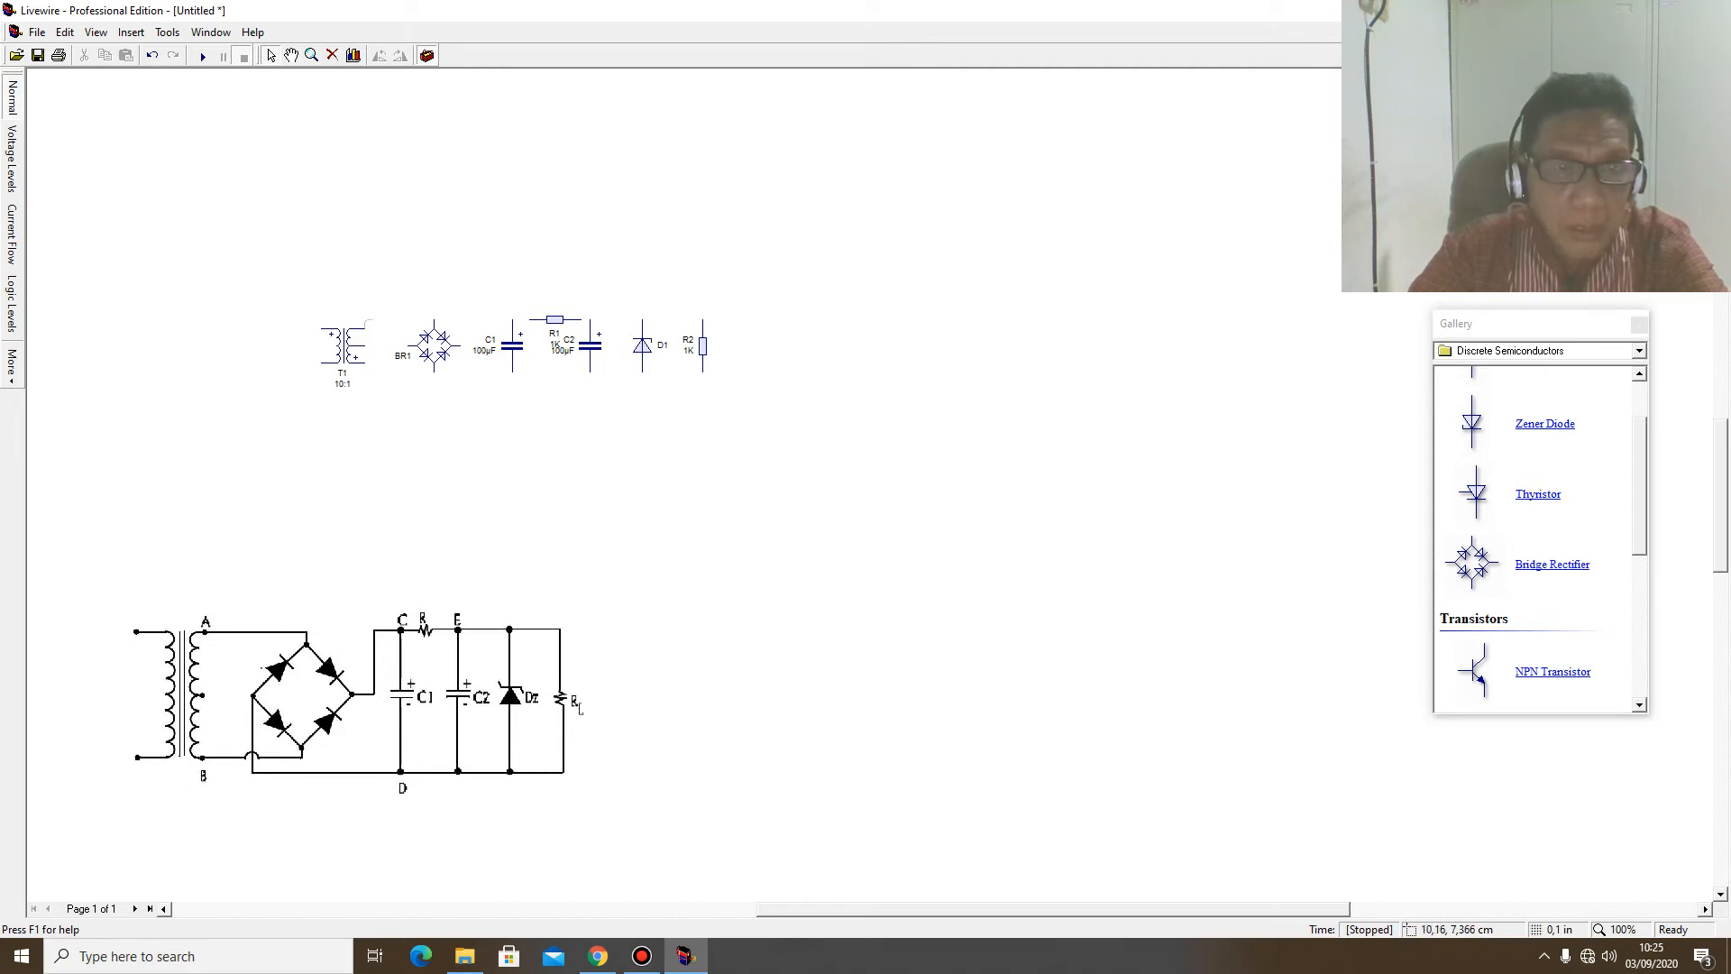
- Wire the transformer's upper secondary pin past BR1 and C1 to R1, and R1's other end across C2 and D1 to R2
{"action": "mouse_move", "coordinate": [373, 320]}
{"action": "left_mouse_down"}
{"action": "mouse_move", "coordinate": [413, 299]}
{"action": "mouse_move", "coordinate": [433, 320]}
{"action": "mouse_move", "coordinate": [512, 320]}
{"action": "left_mouse_up"}
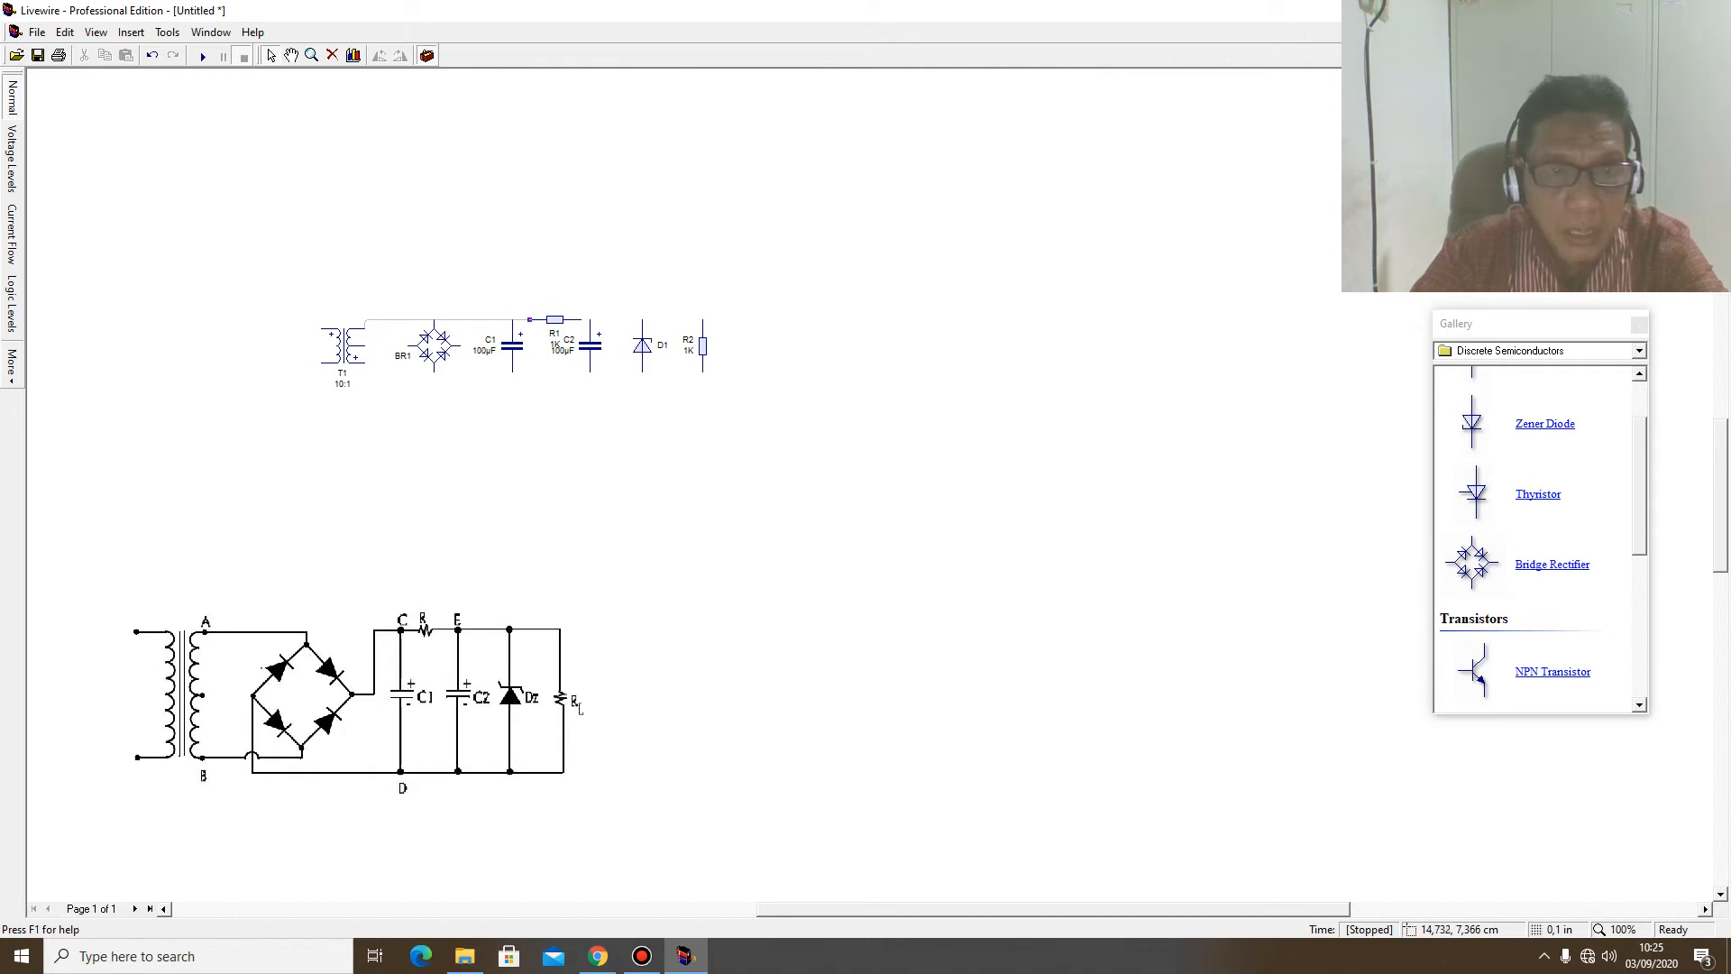
{"action": "left_click_drag", "start_coordinate": [529, 320], "coordinate": [530, 320]}
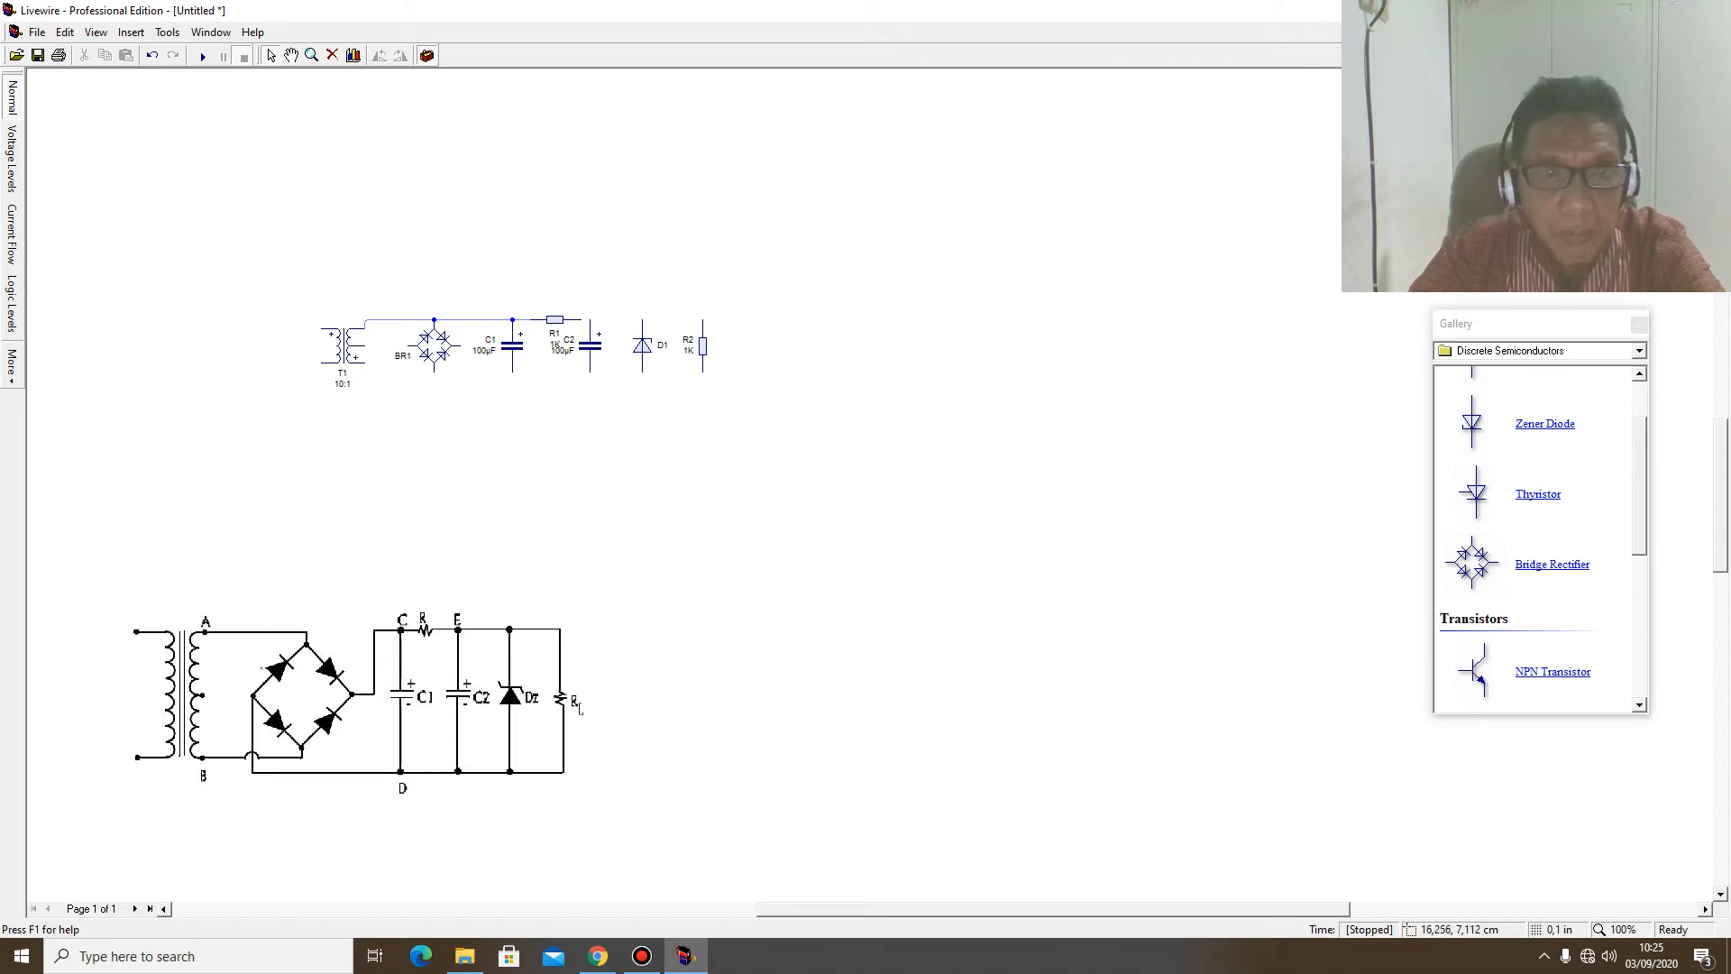
{"action": "left_click_drag", "start_coordinate": [582, 320], "coordinate": [702, 321]}
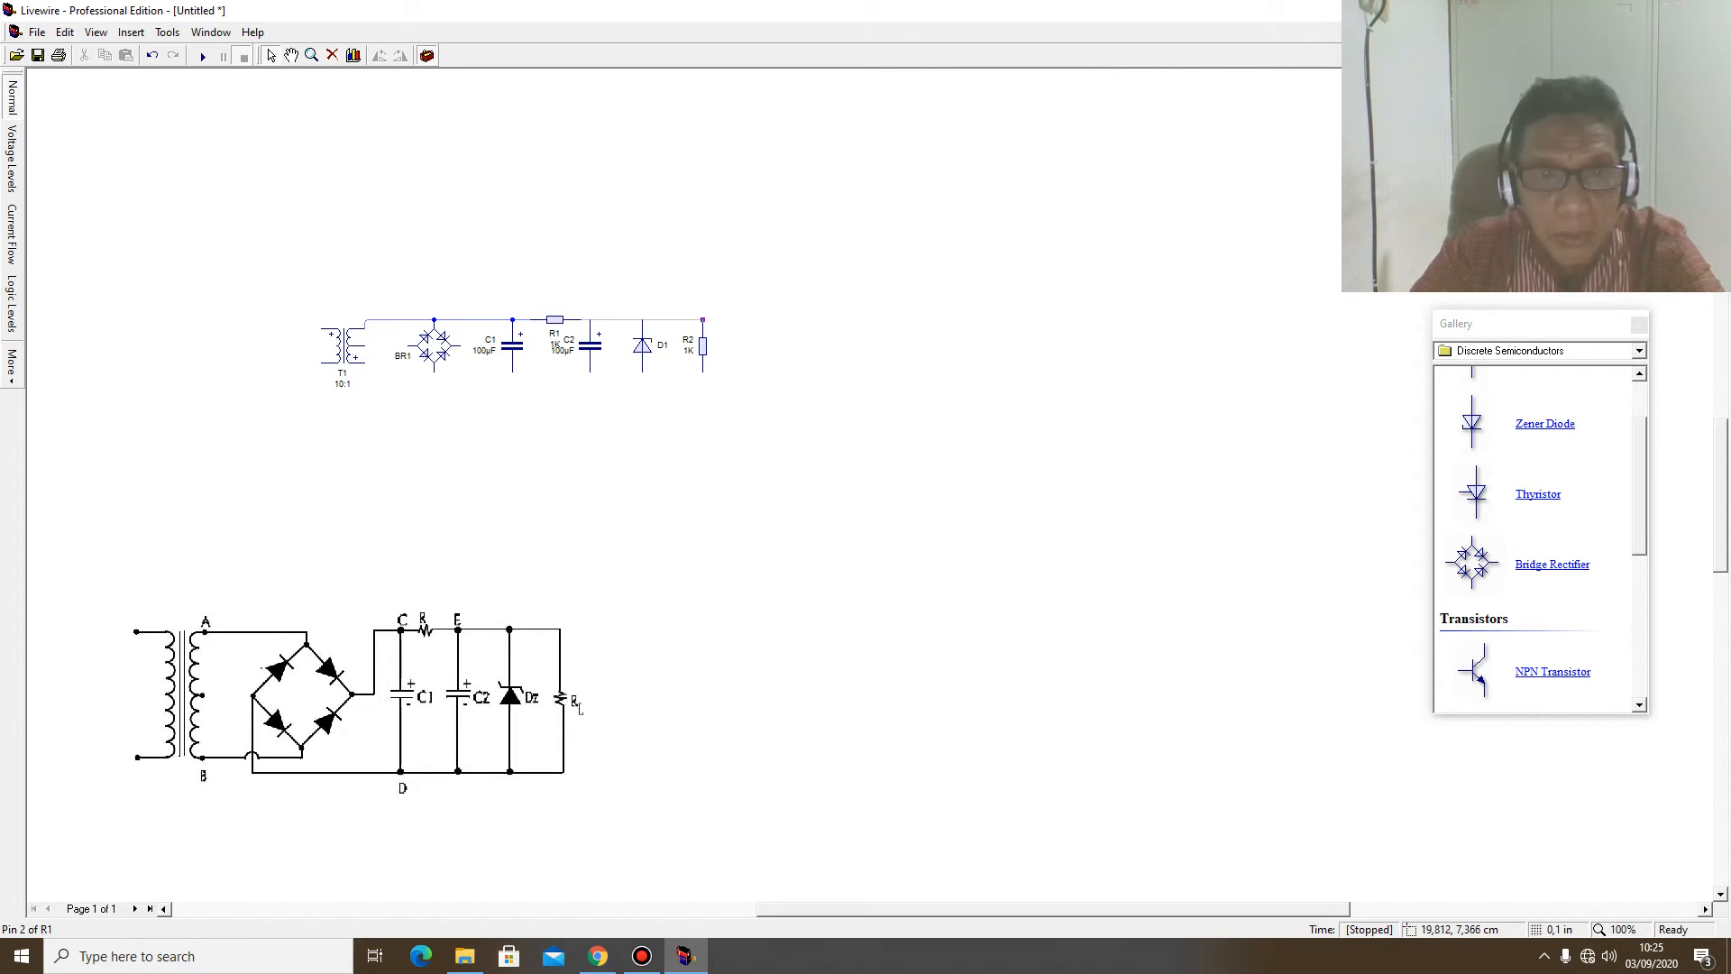
{"action": "left_click_drag", "start_coordinate": [703, 320], "coordinate": [703, 320]}
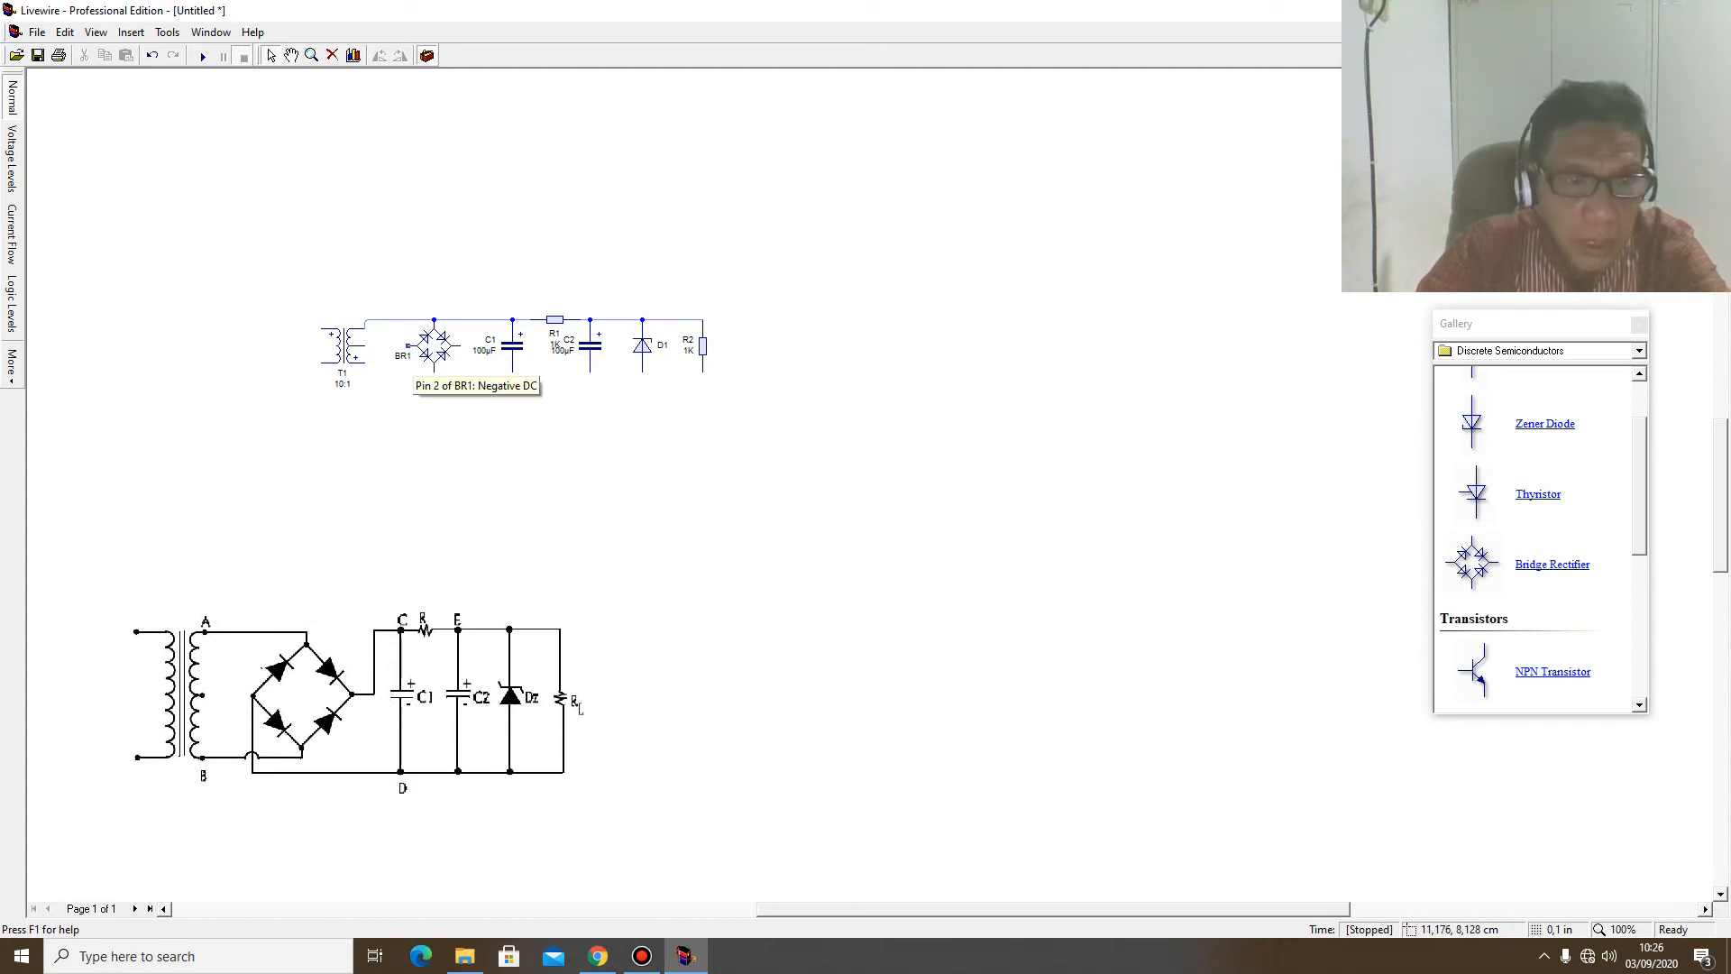
- Wire BR1's negative DC pin to the lower pins of R2, C1, C2 and D1, and the transformer's lower secondary pin to BR1's lower pin
{"action": "left_click_drag", "start_coordinate": [408, 345], "coordinate": [703, 371]}
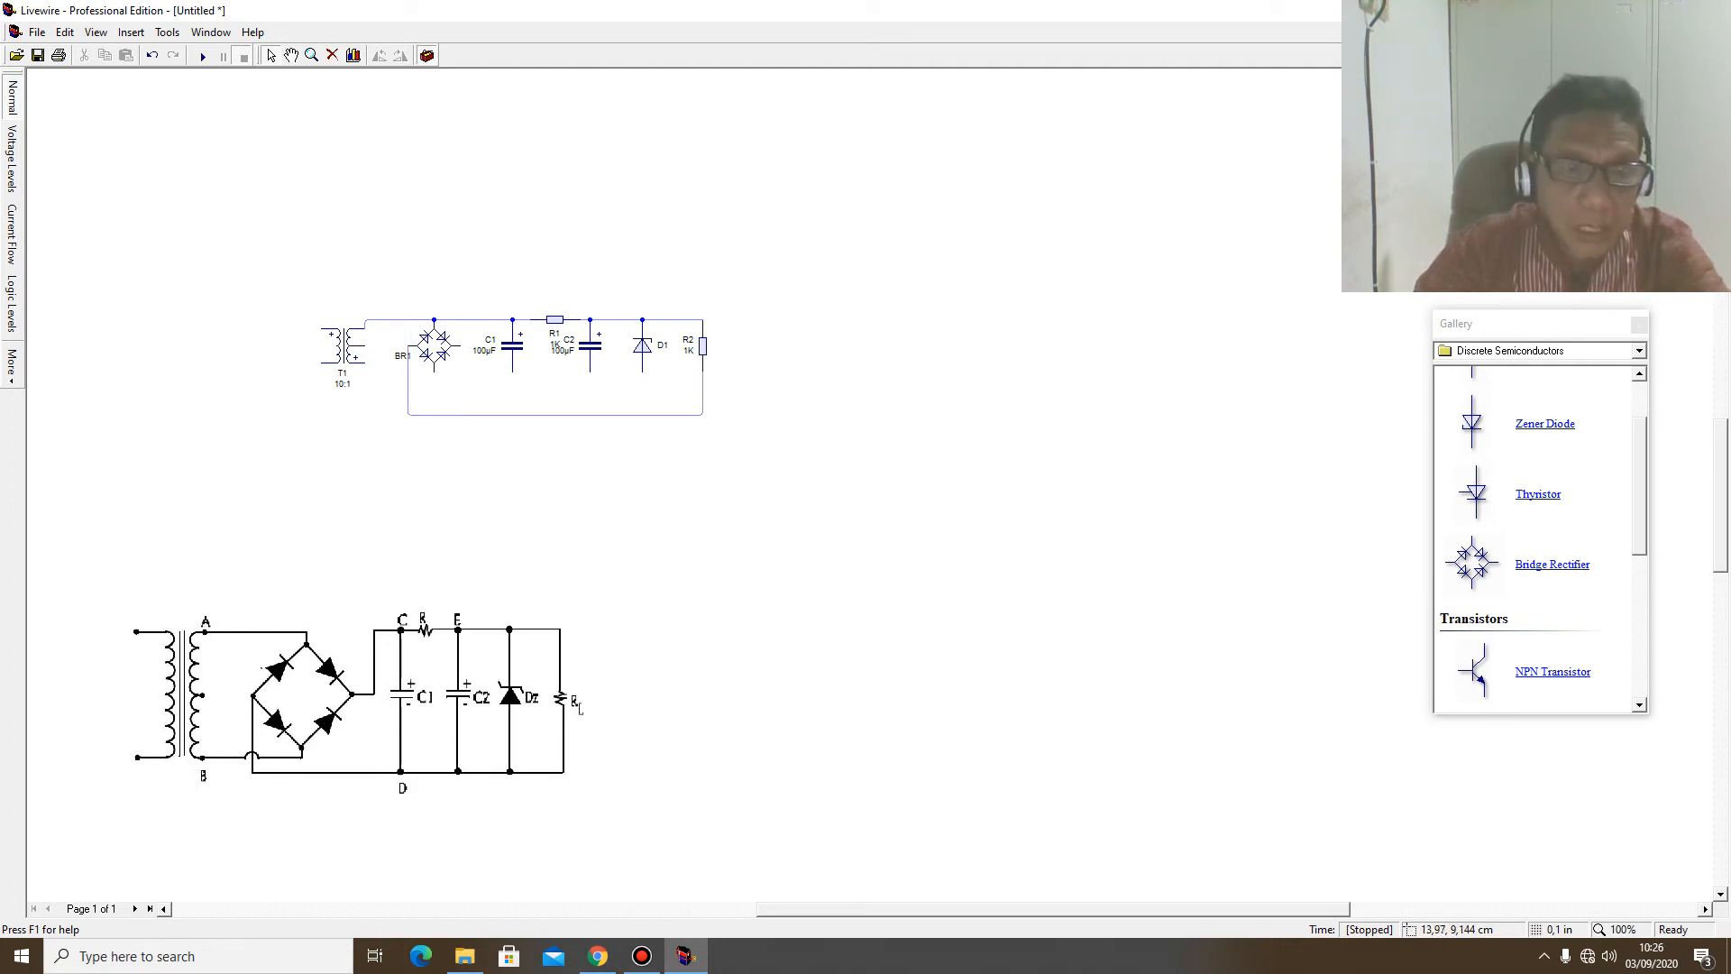
{"action": "left_click_drag", "start_coordinate": [513, 371], "coordinate": [513, 415]}
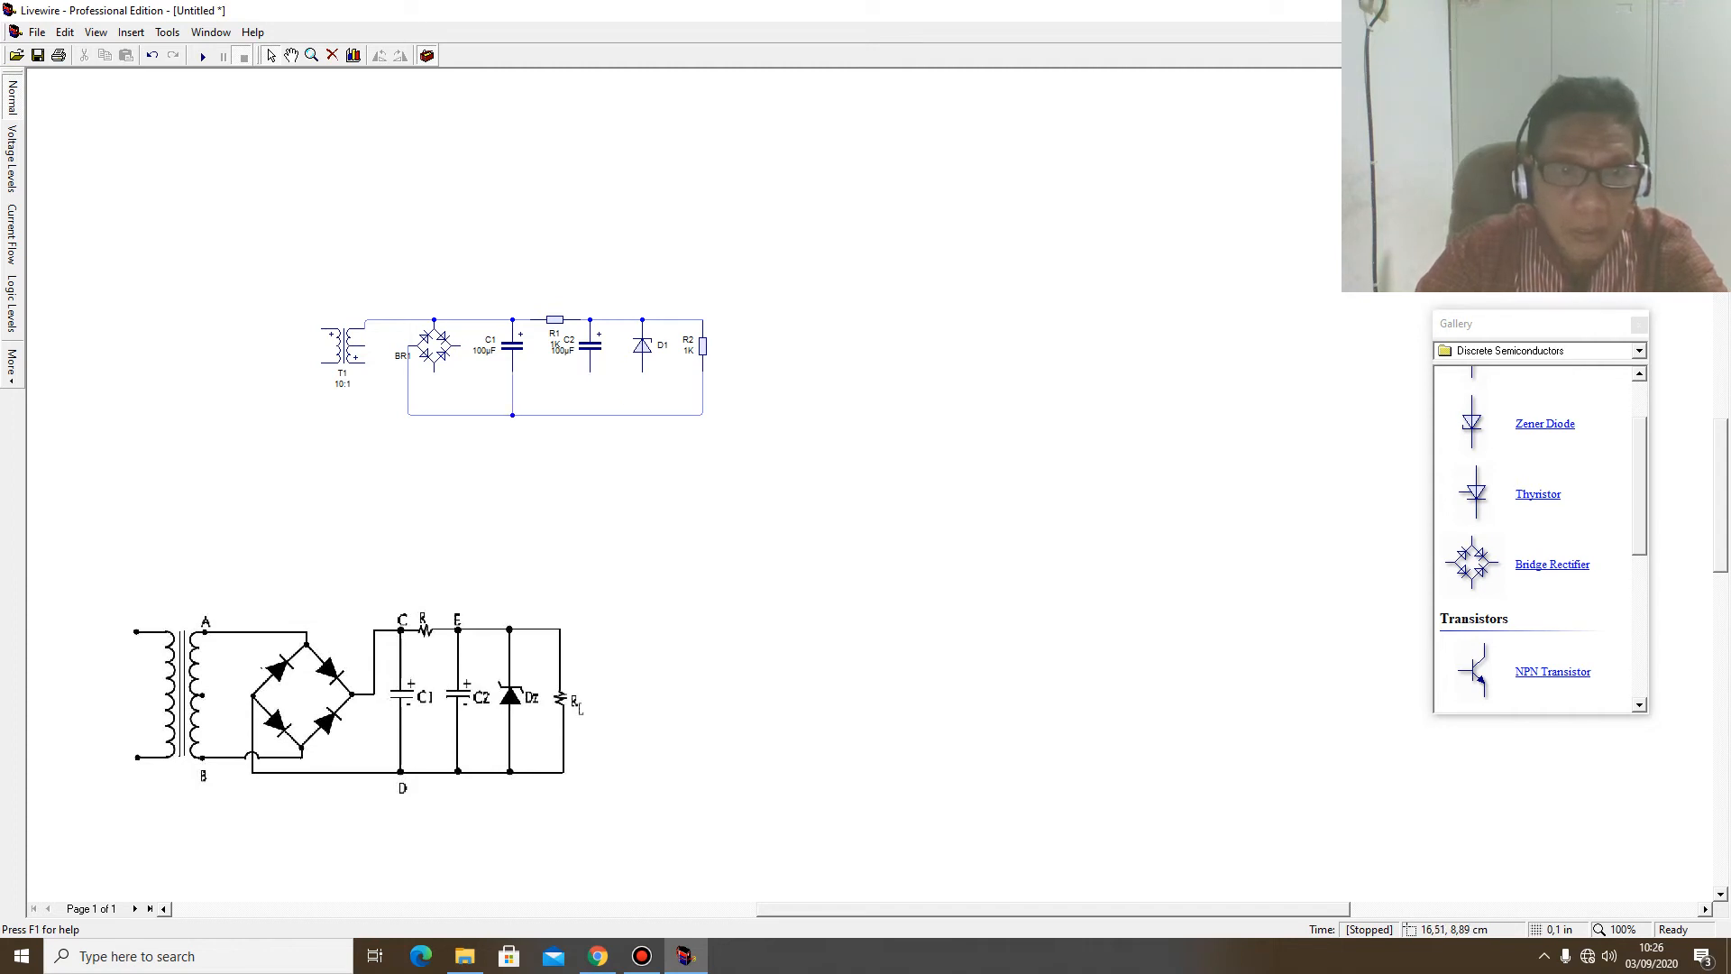
{"action": "left_click_drag", "start_coordinate": [590, 372], "coordinate": [590, 415]}
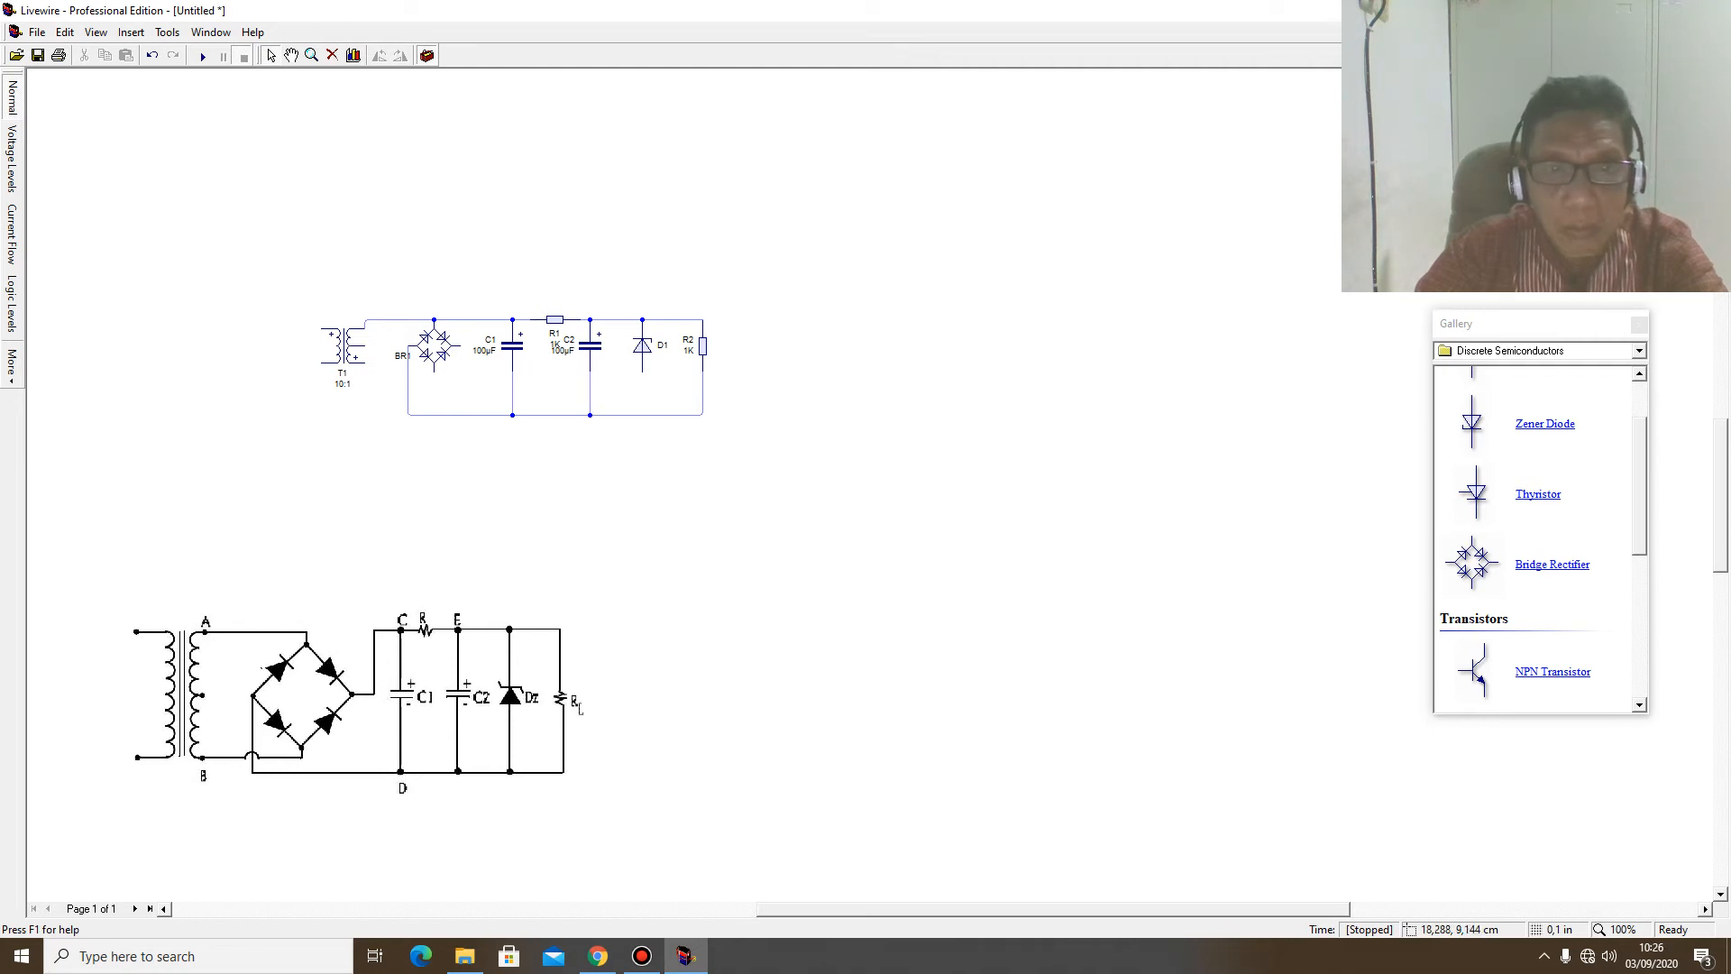
{"action": "left_click_drag", "start_coordinate": [642, 372], "coordinate": [642, 415]}
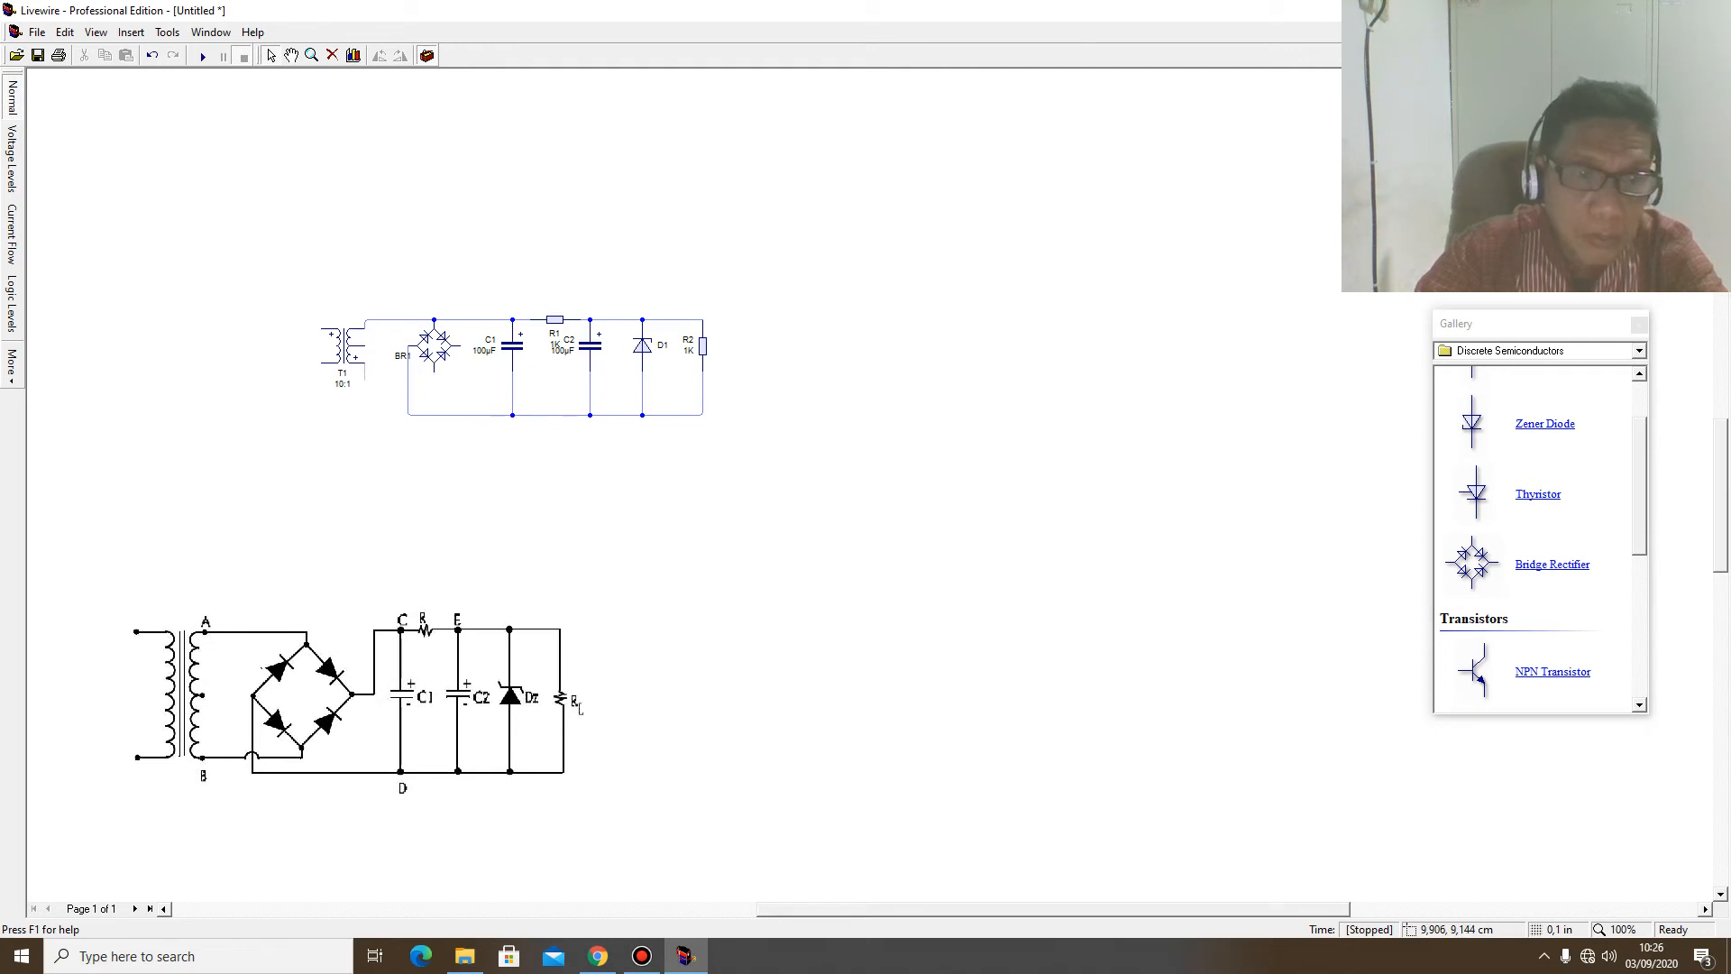
{"action": "left_click_drag", "start_coordinate": [365, 379], "coordinate": [434, 371]}
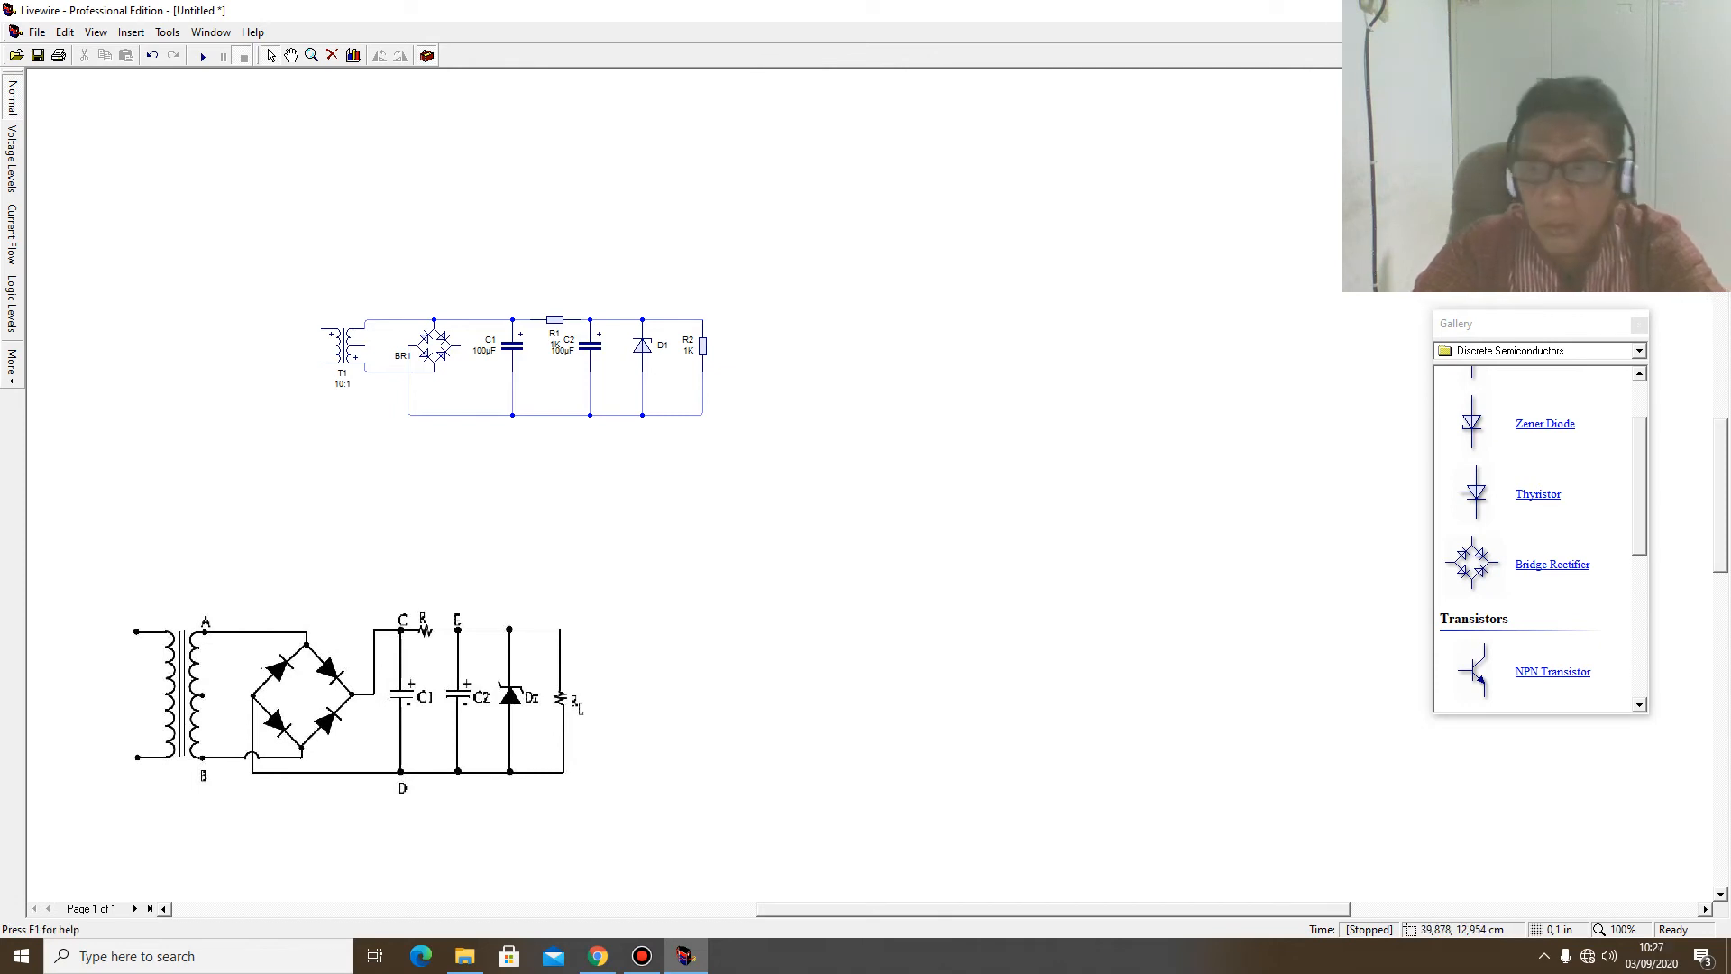
- Place an AC Voltage Source from the Power Supplies to the left of the transformer and wire both its pins to the primary winding
{"action": "scroll", "coordinate": [1533, 541], "scroll_direction": "up", "scroll_amount": 1}
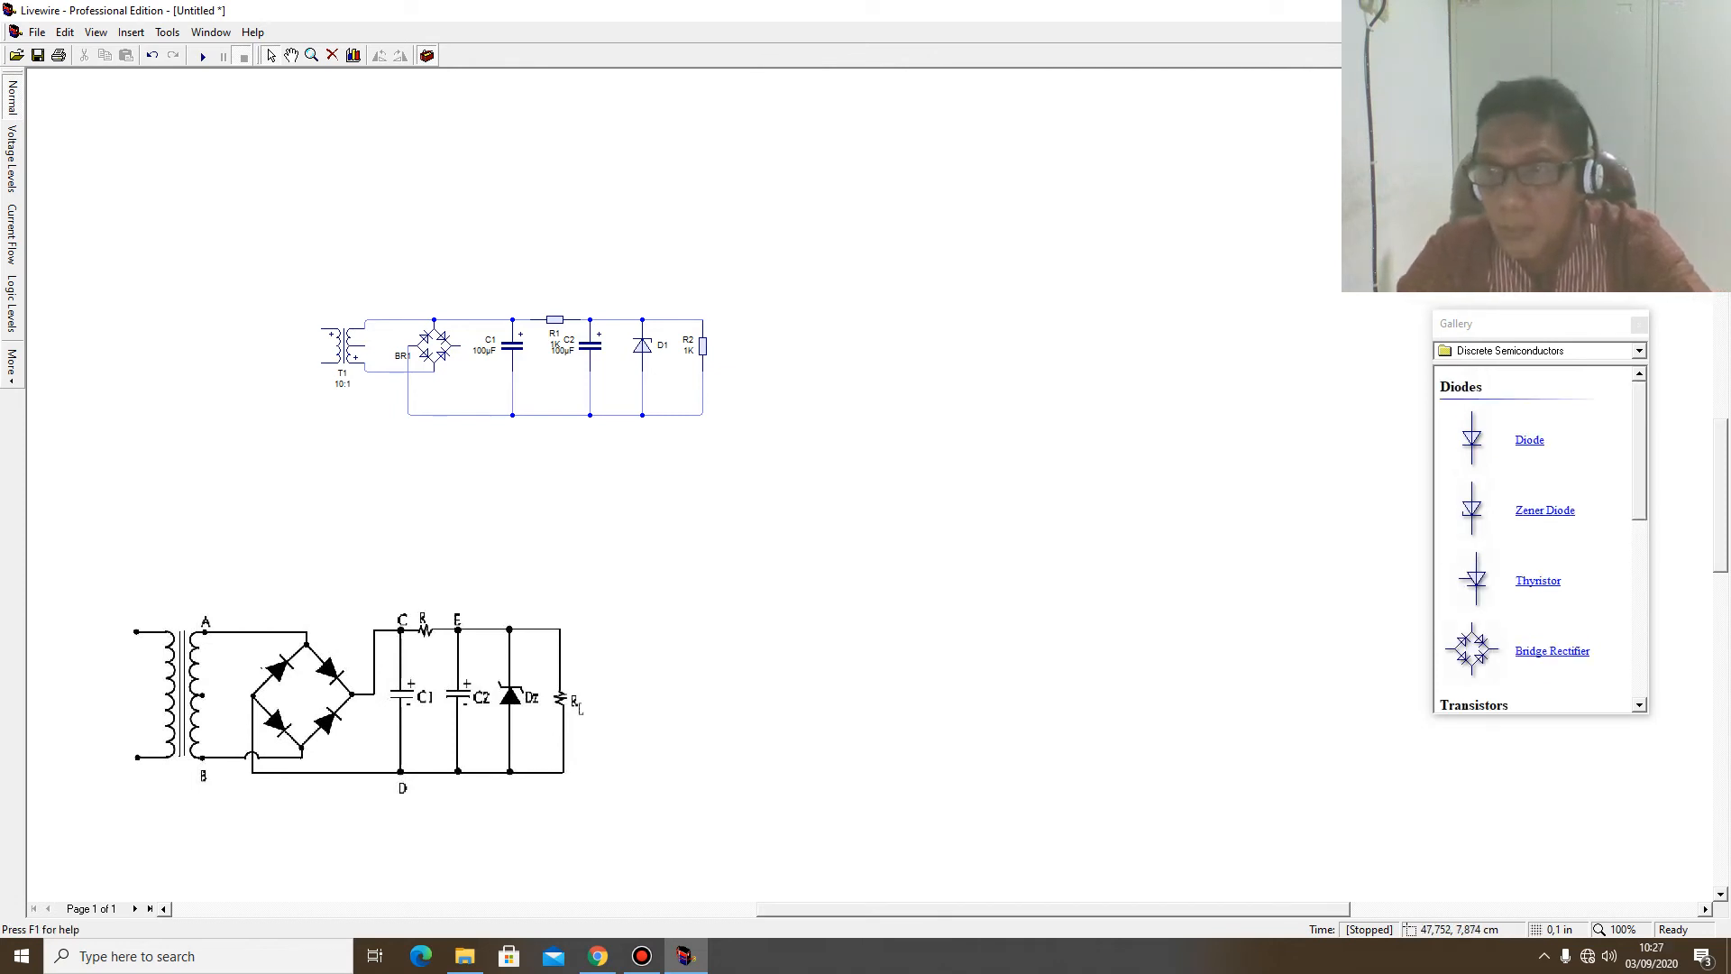
{"action": "left_click", "coordinate": [1640, 351]}
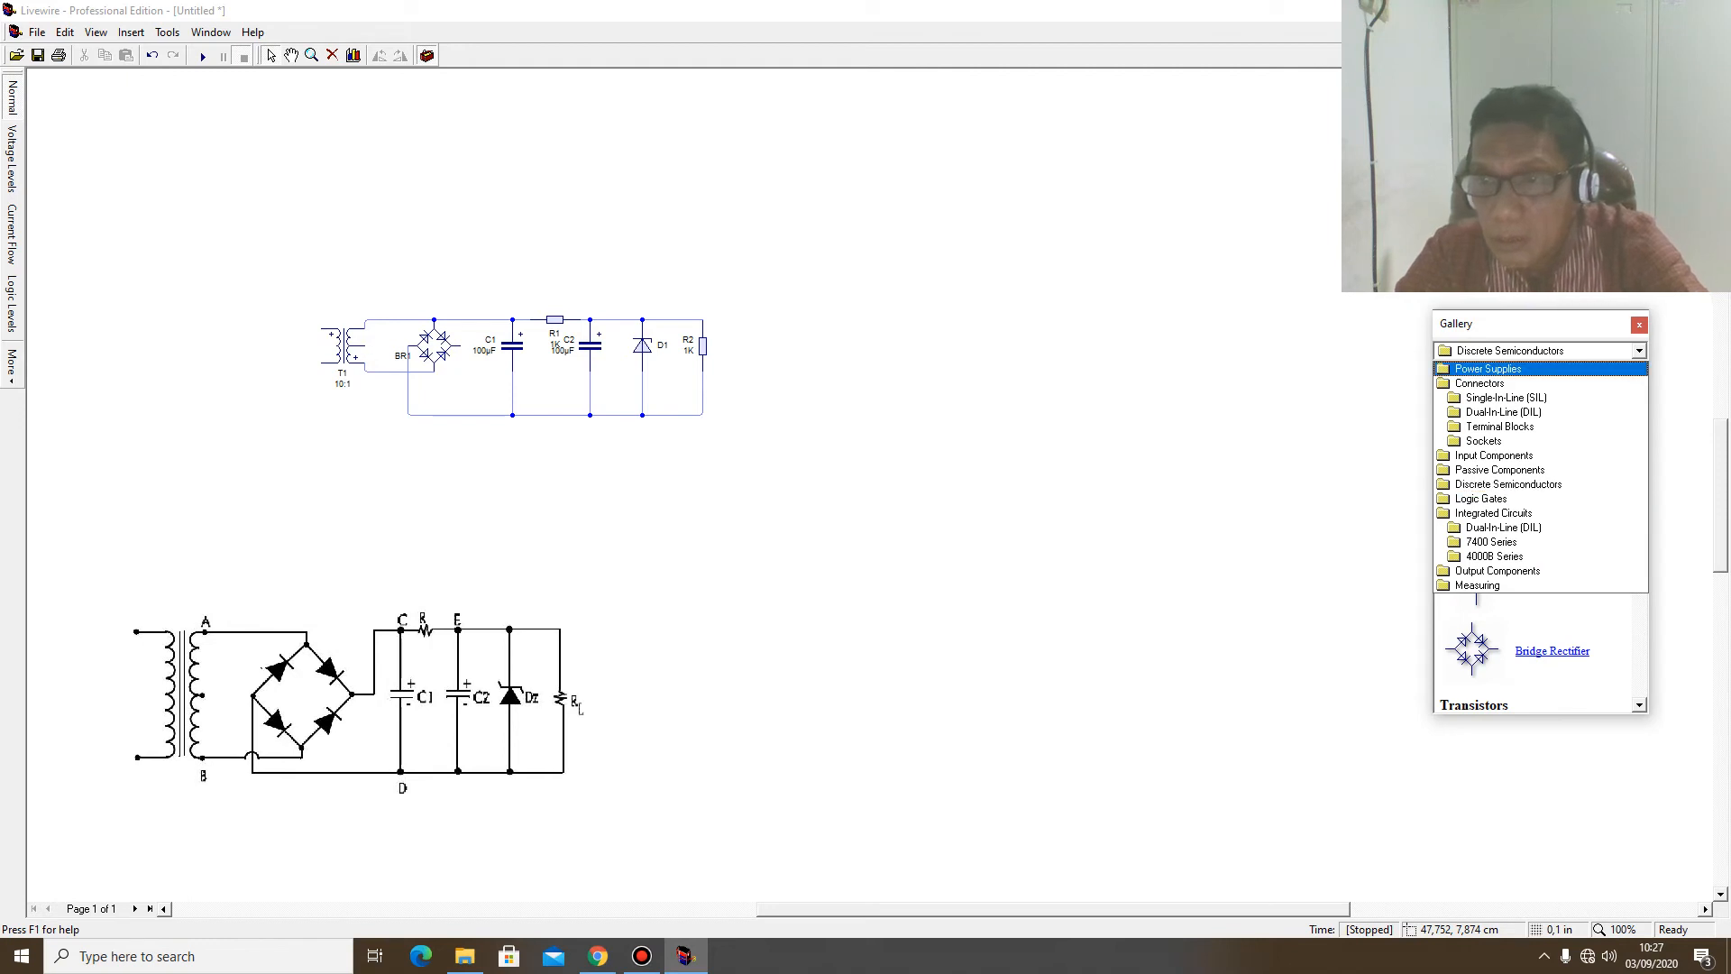
{"action": "left_click", "coordinate": [1489, 369]}
{"action": "scroll", "coordinate": [1537, 541], "scroll_direction": "down", "scroll_amount": 3}
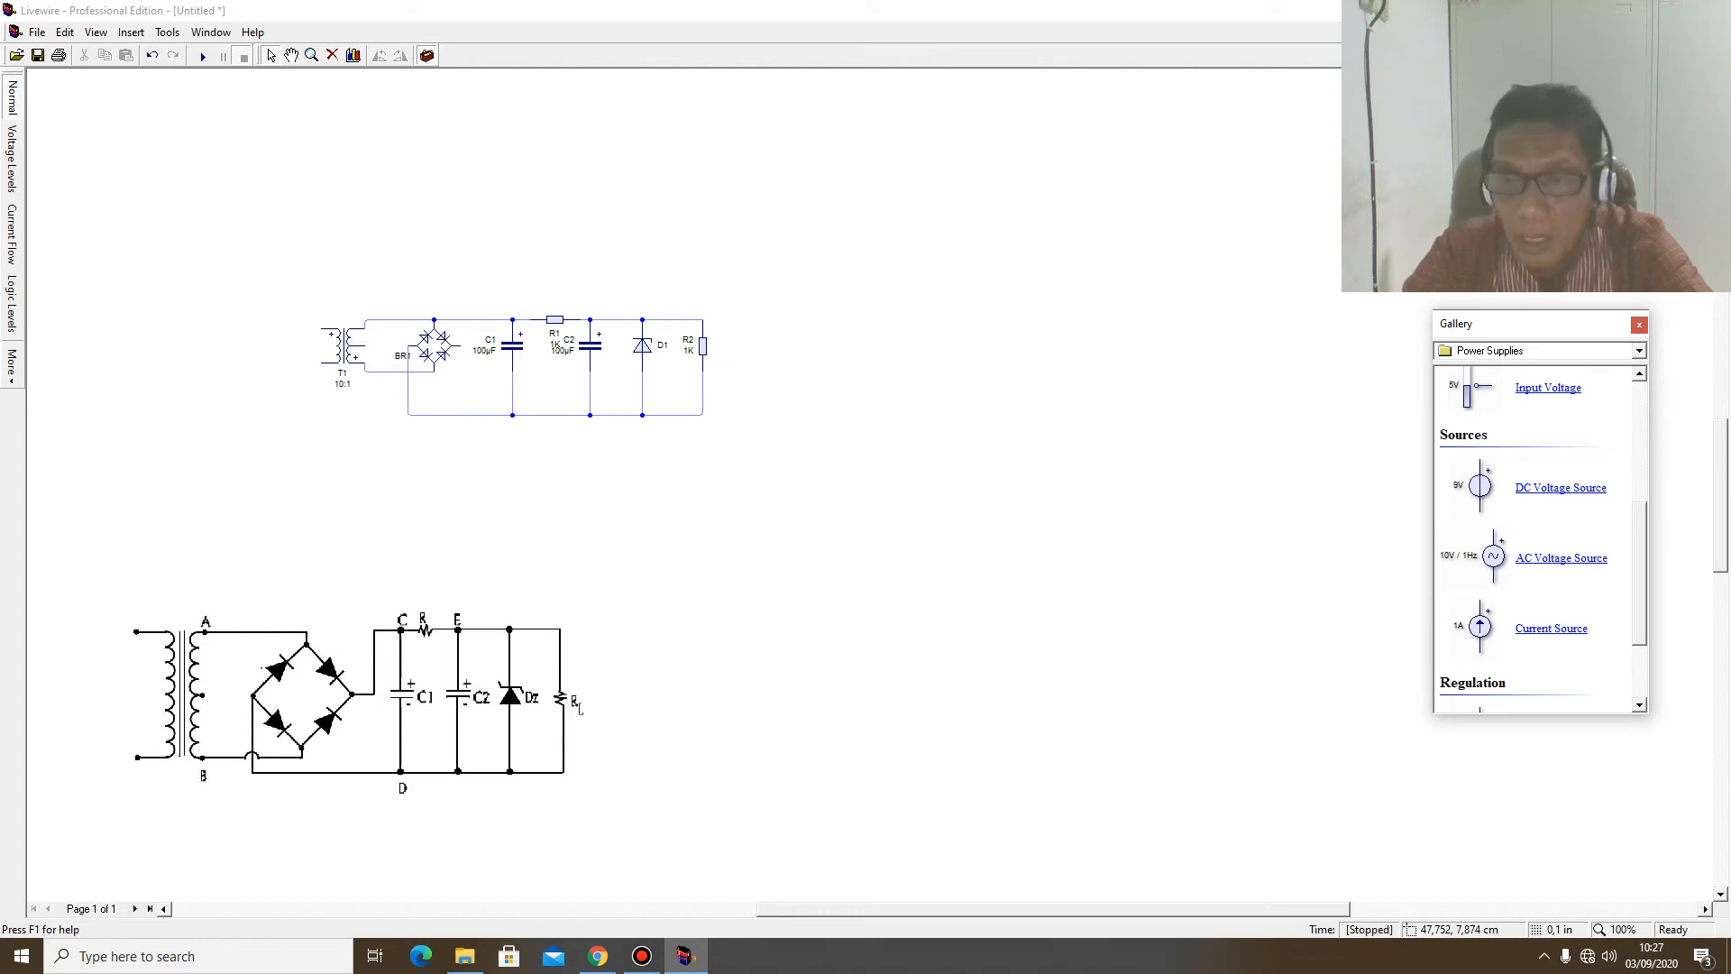
{"action": "left_click_drag", "start_coordinate": [1494, 557], "coordinate": [217, 354]}
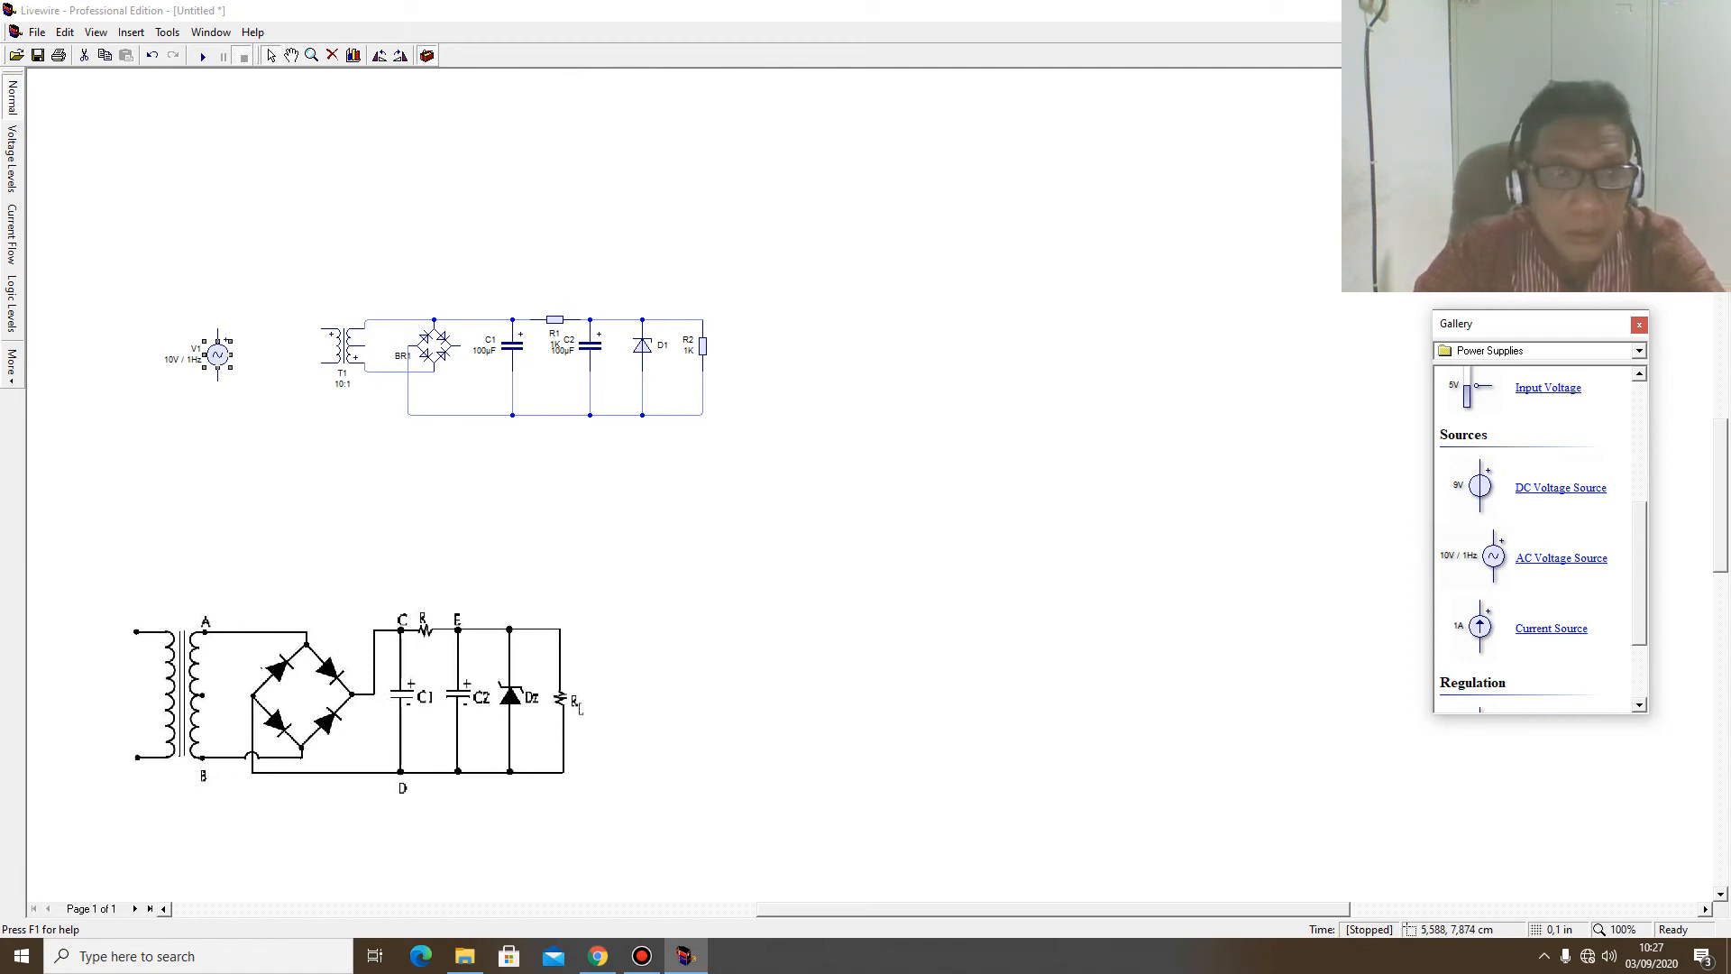
{"action": "left_click_drag", "start_coordinate": [217, 330], "coordinate": [322, 329]}
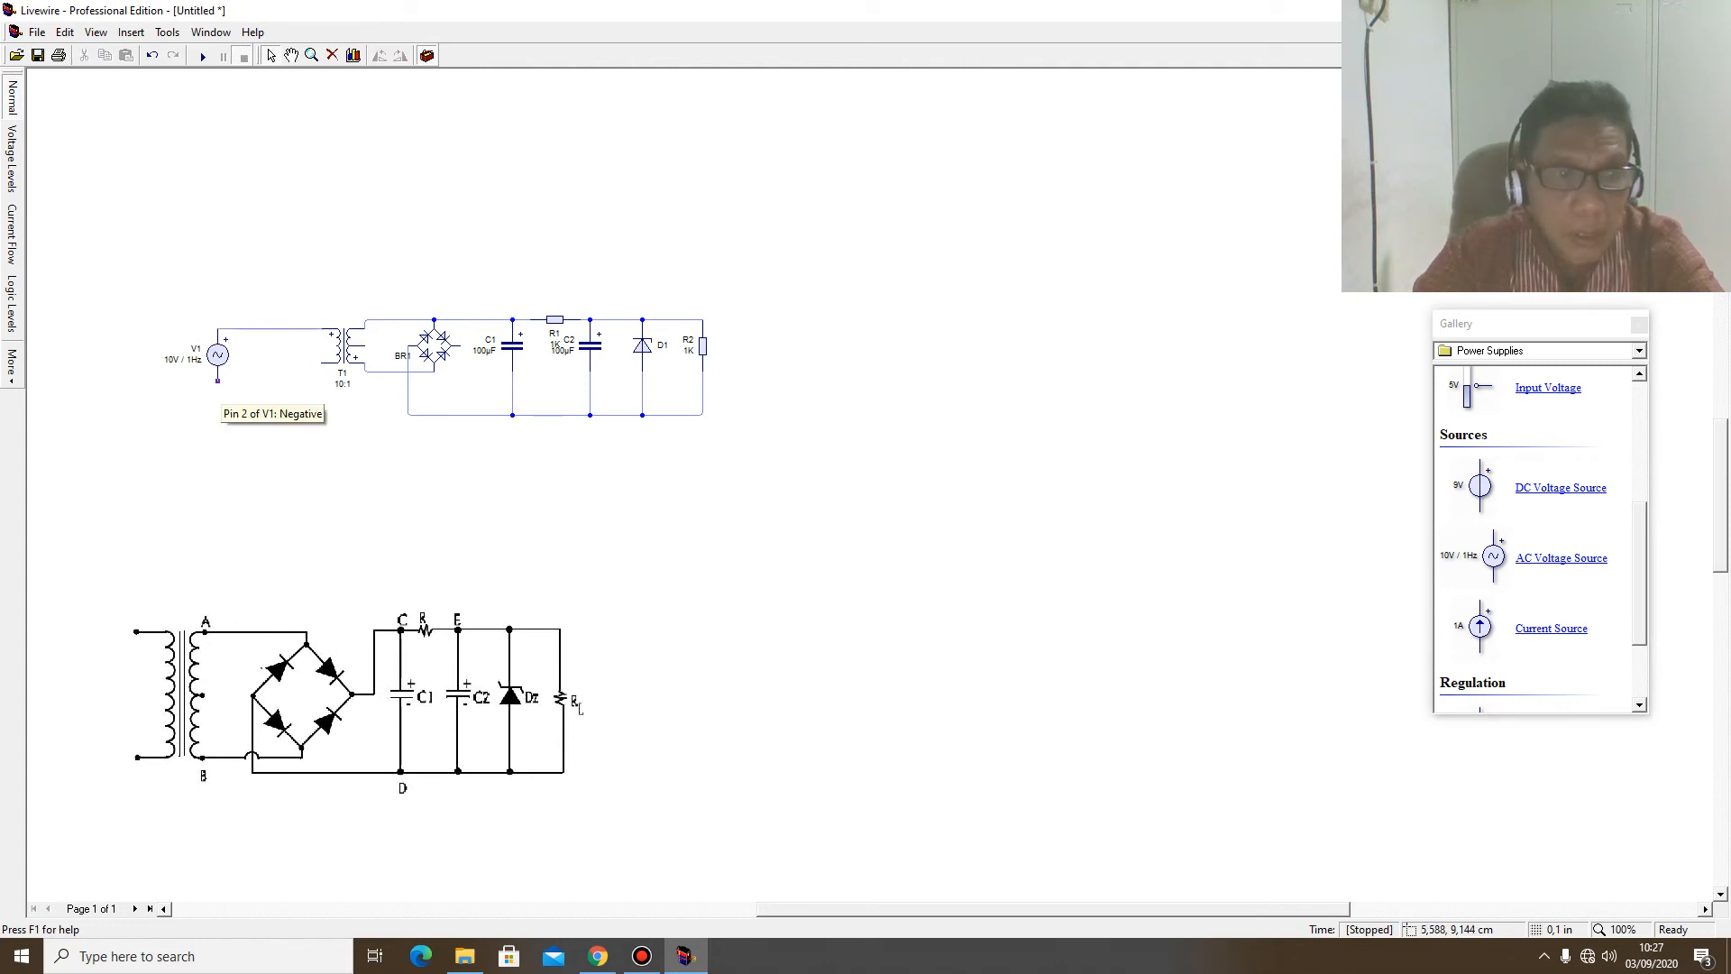
{"action": "mouse_move", "coordinate": [217, 380]}
{"action": "left_mouse_down"}
{"action": "mouse_move", "coordinate": [322, 381]}
{"action": "mouse_move", "coordinate": [321, 363]}
{"action": "left_mouse_up"}
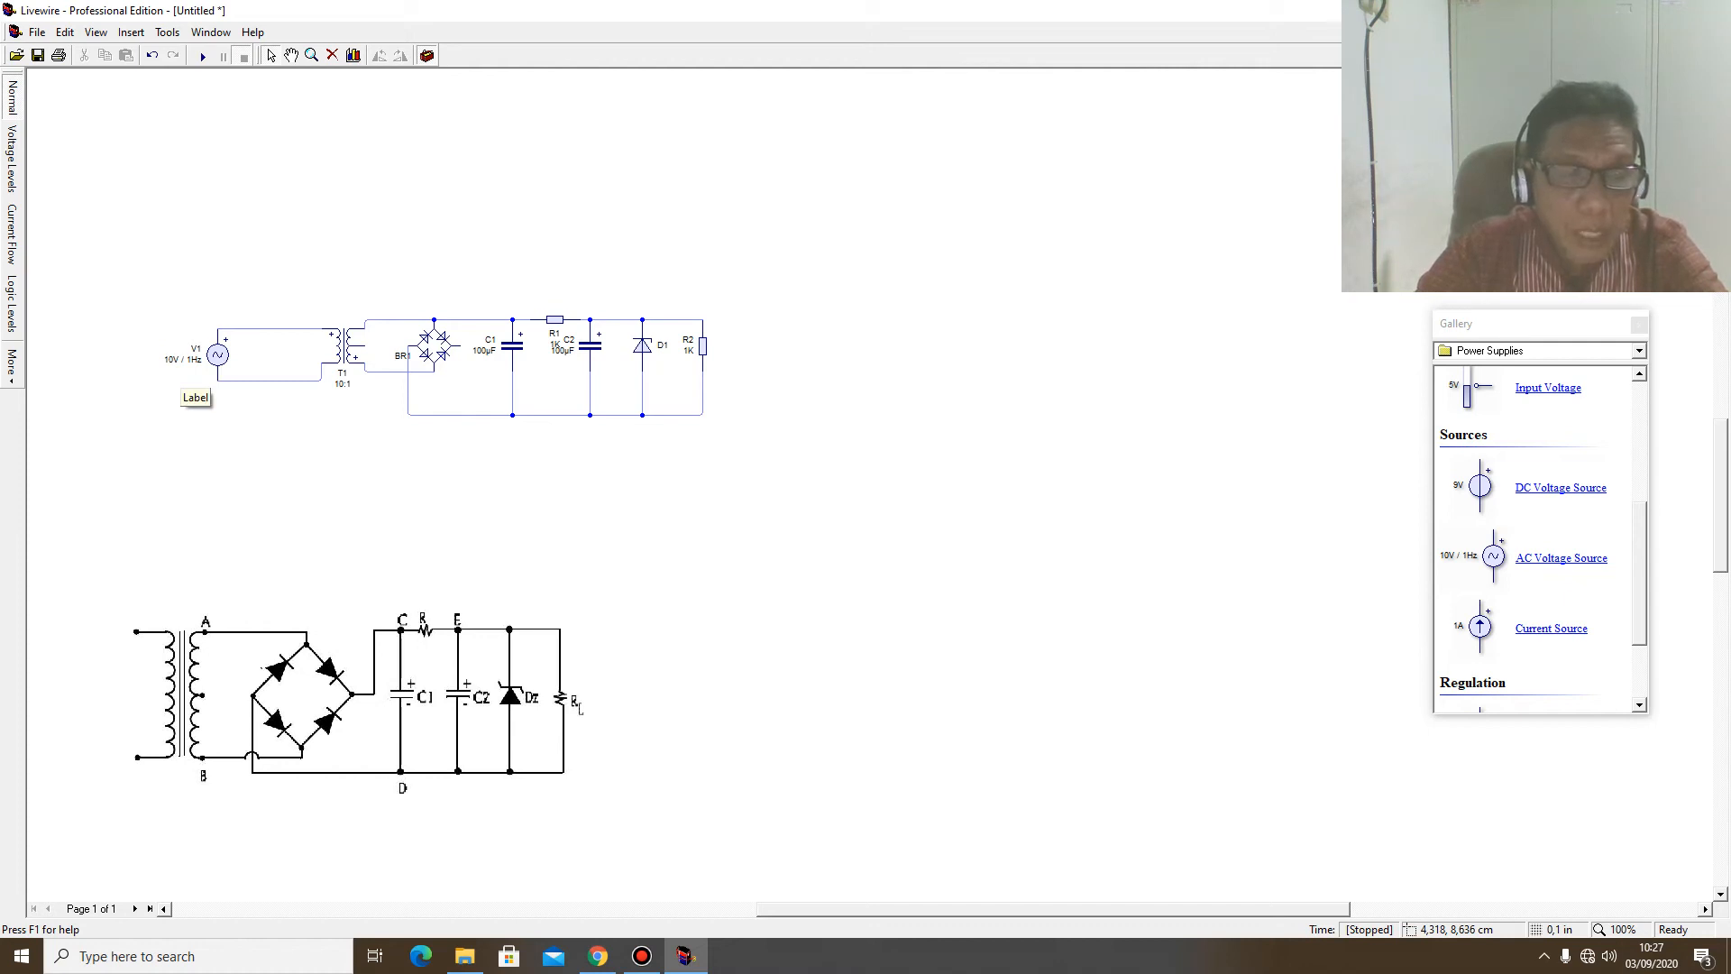
- Set the AC (RMS) voltage of source V1 to 220 V
{"action": "left_click", "coordinate": [185, 359]}
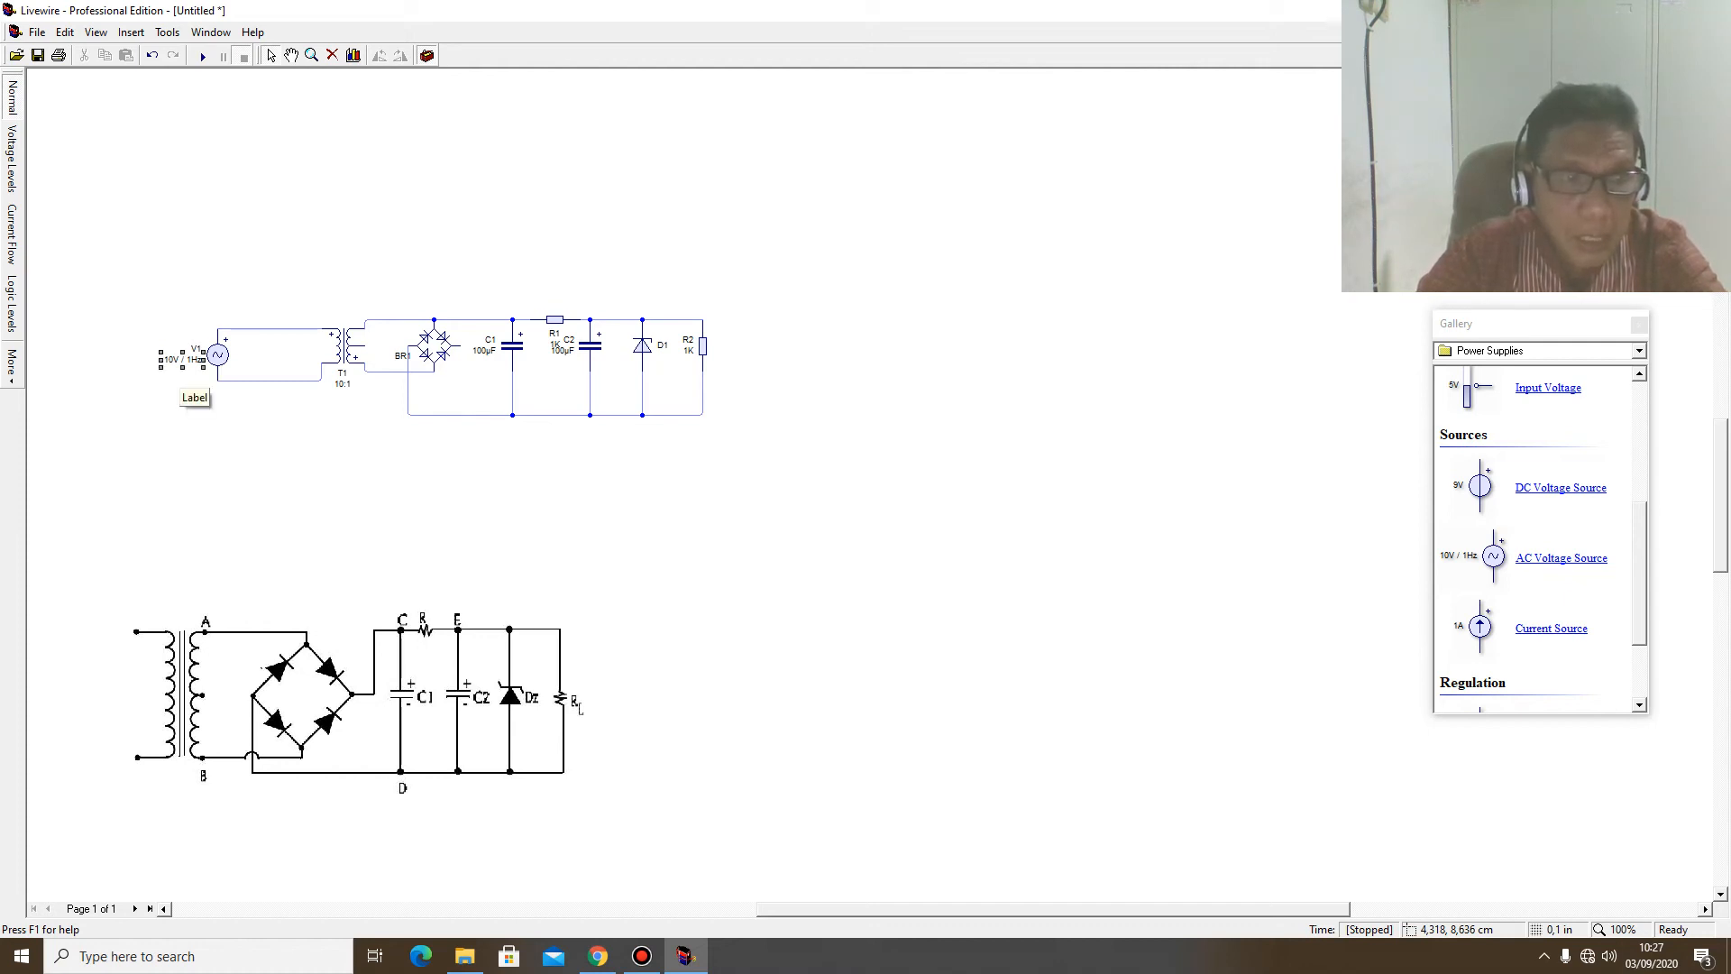
{"action": "double_click", "coordinate": [185, 359]}
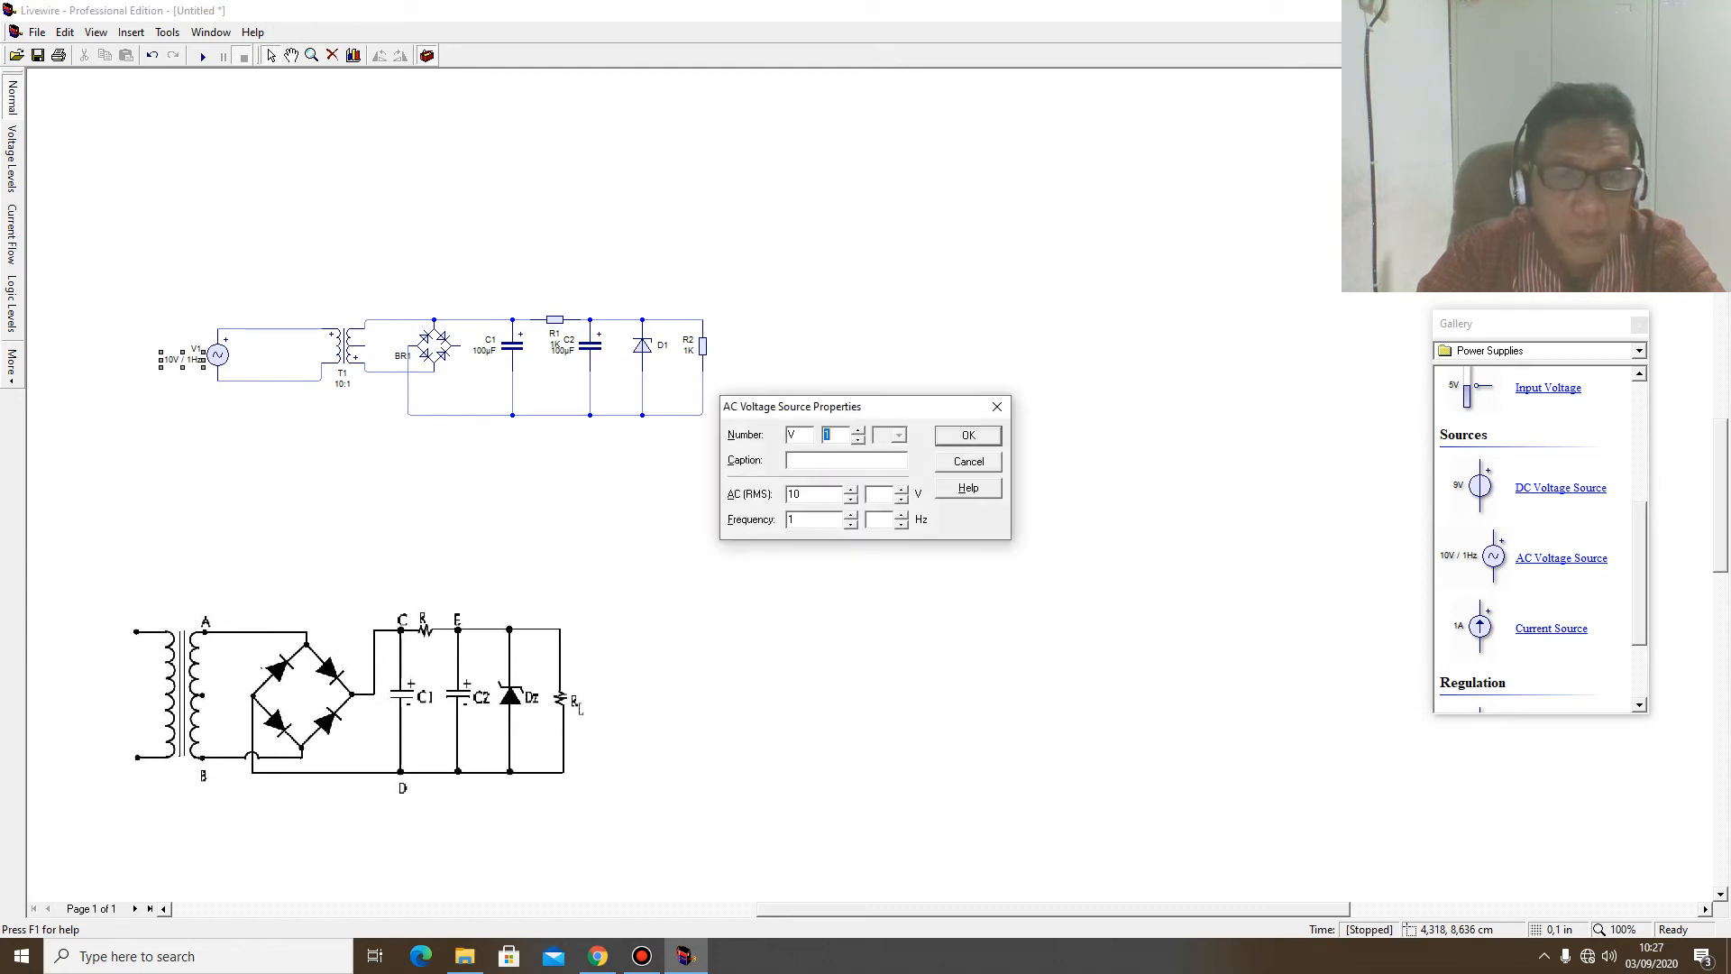
{"action": "key", "text": "Tab"}
{"action": "key", "text": "Tab"}
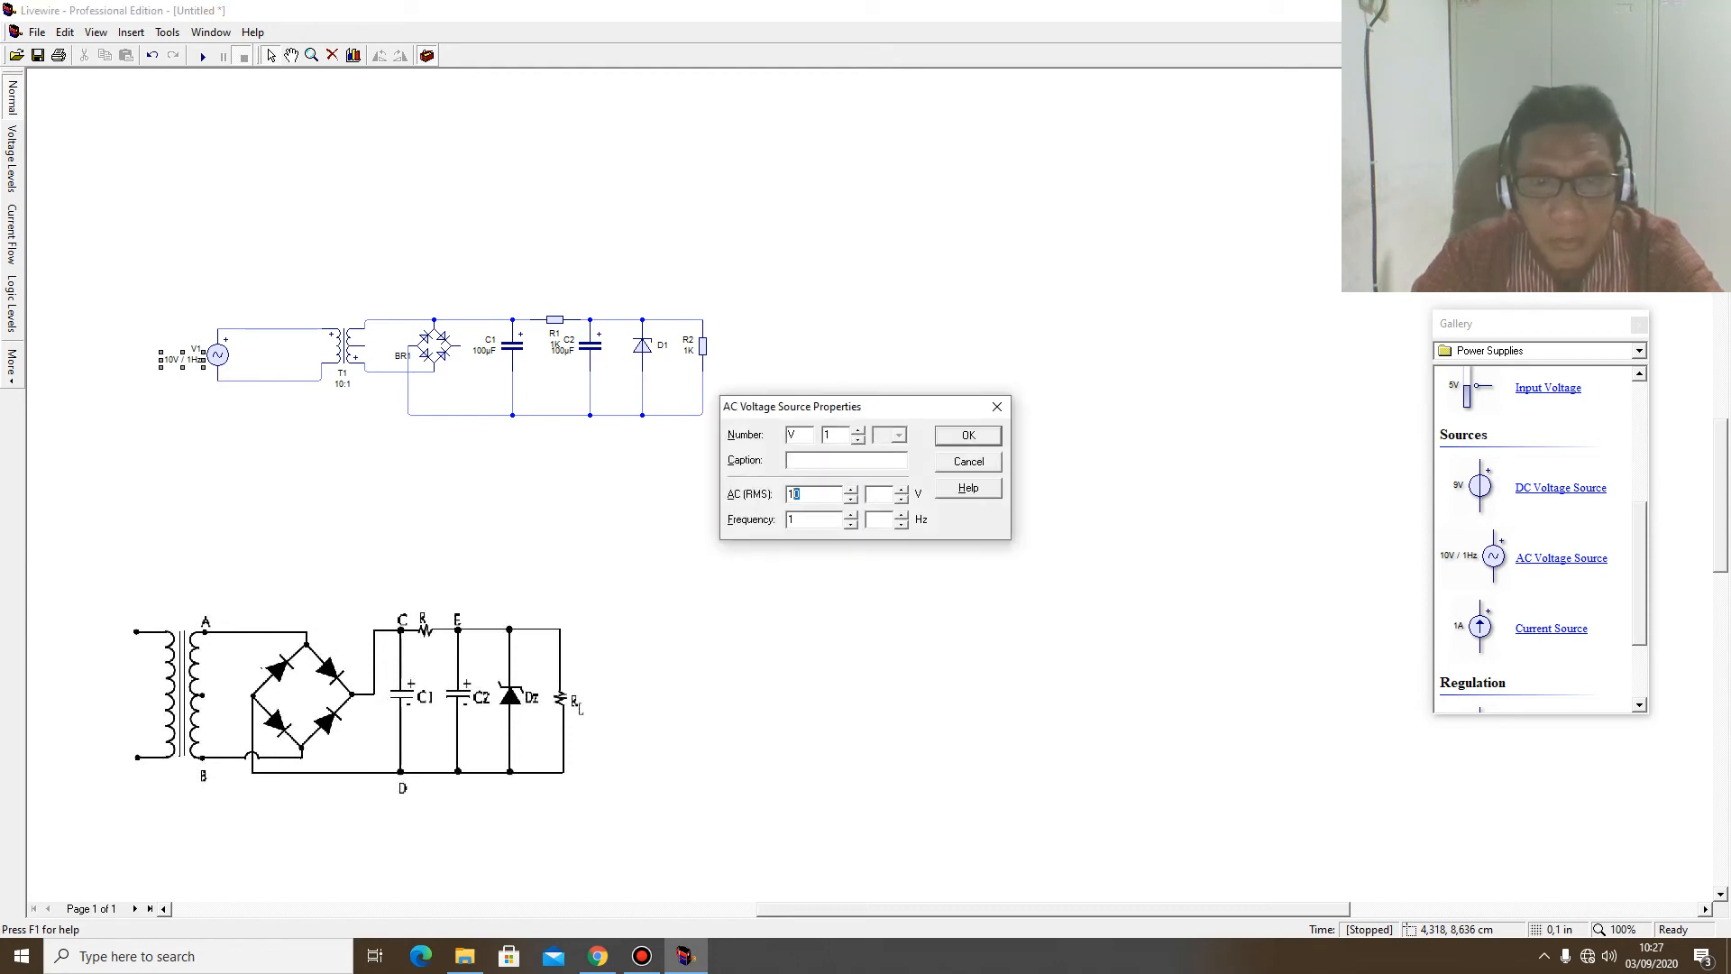
{"action": "type", "text": "22"}
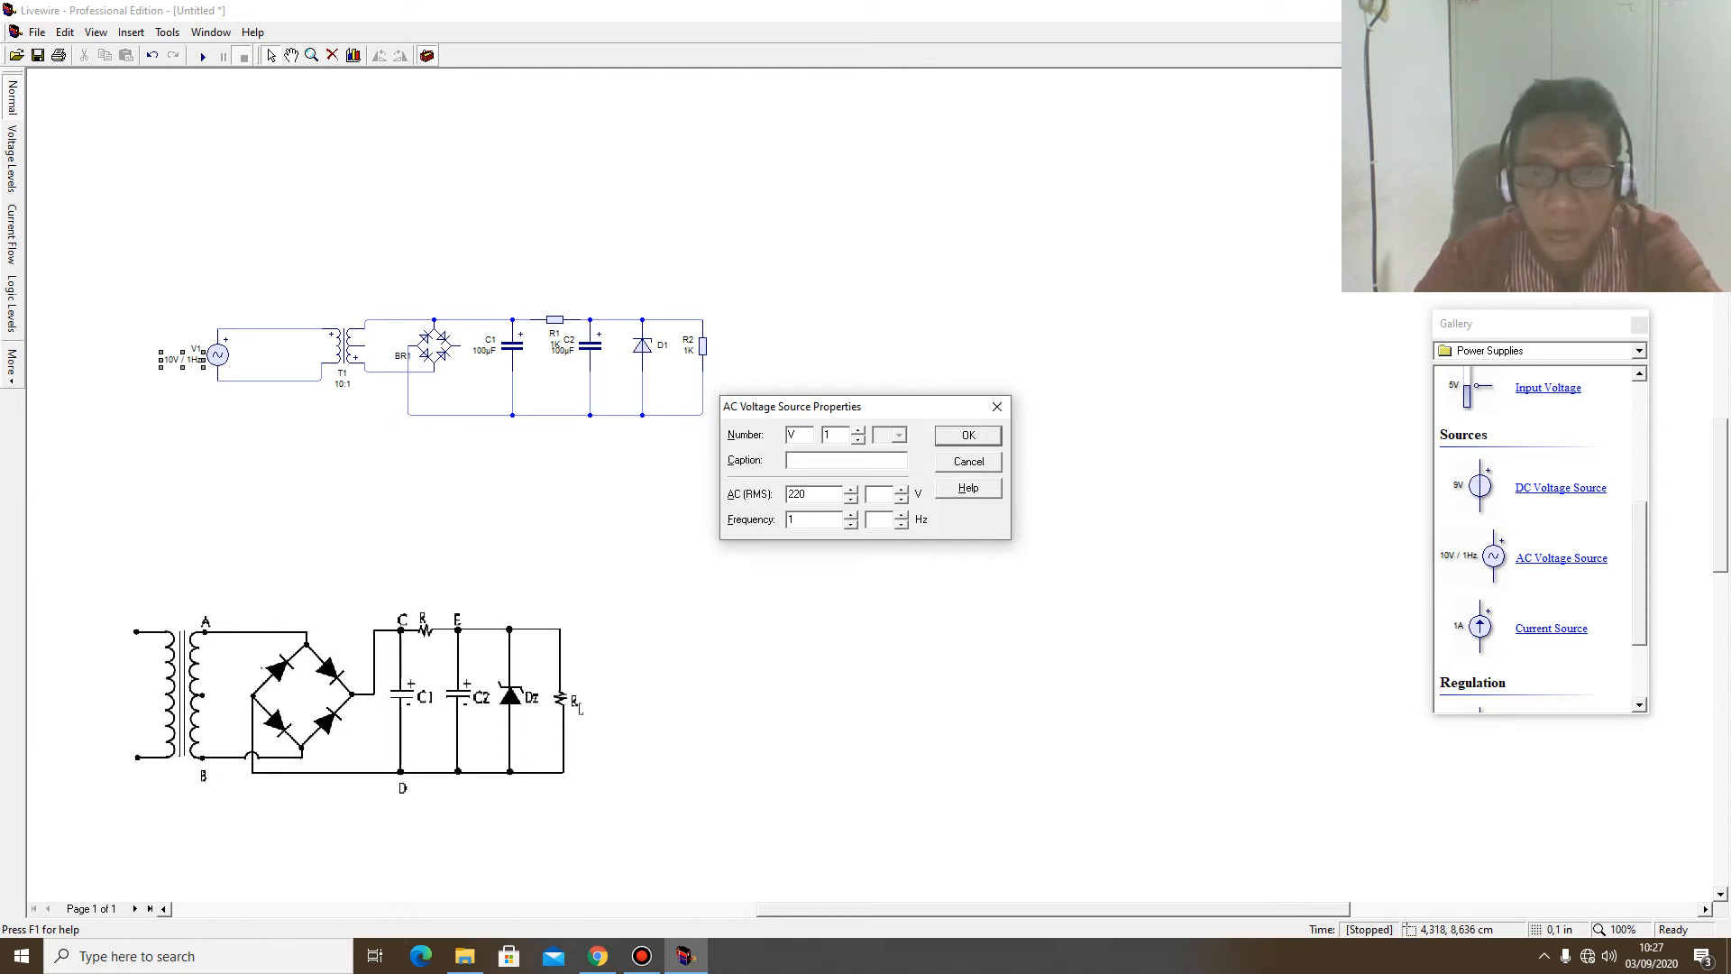
{"action": "key", "text": "Return"}
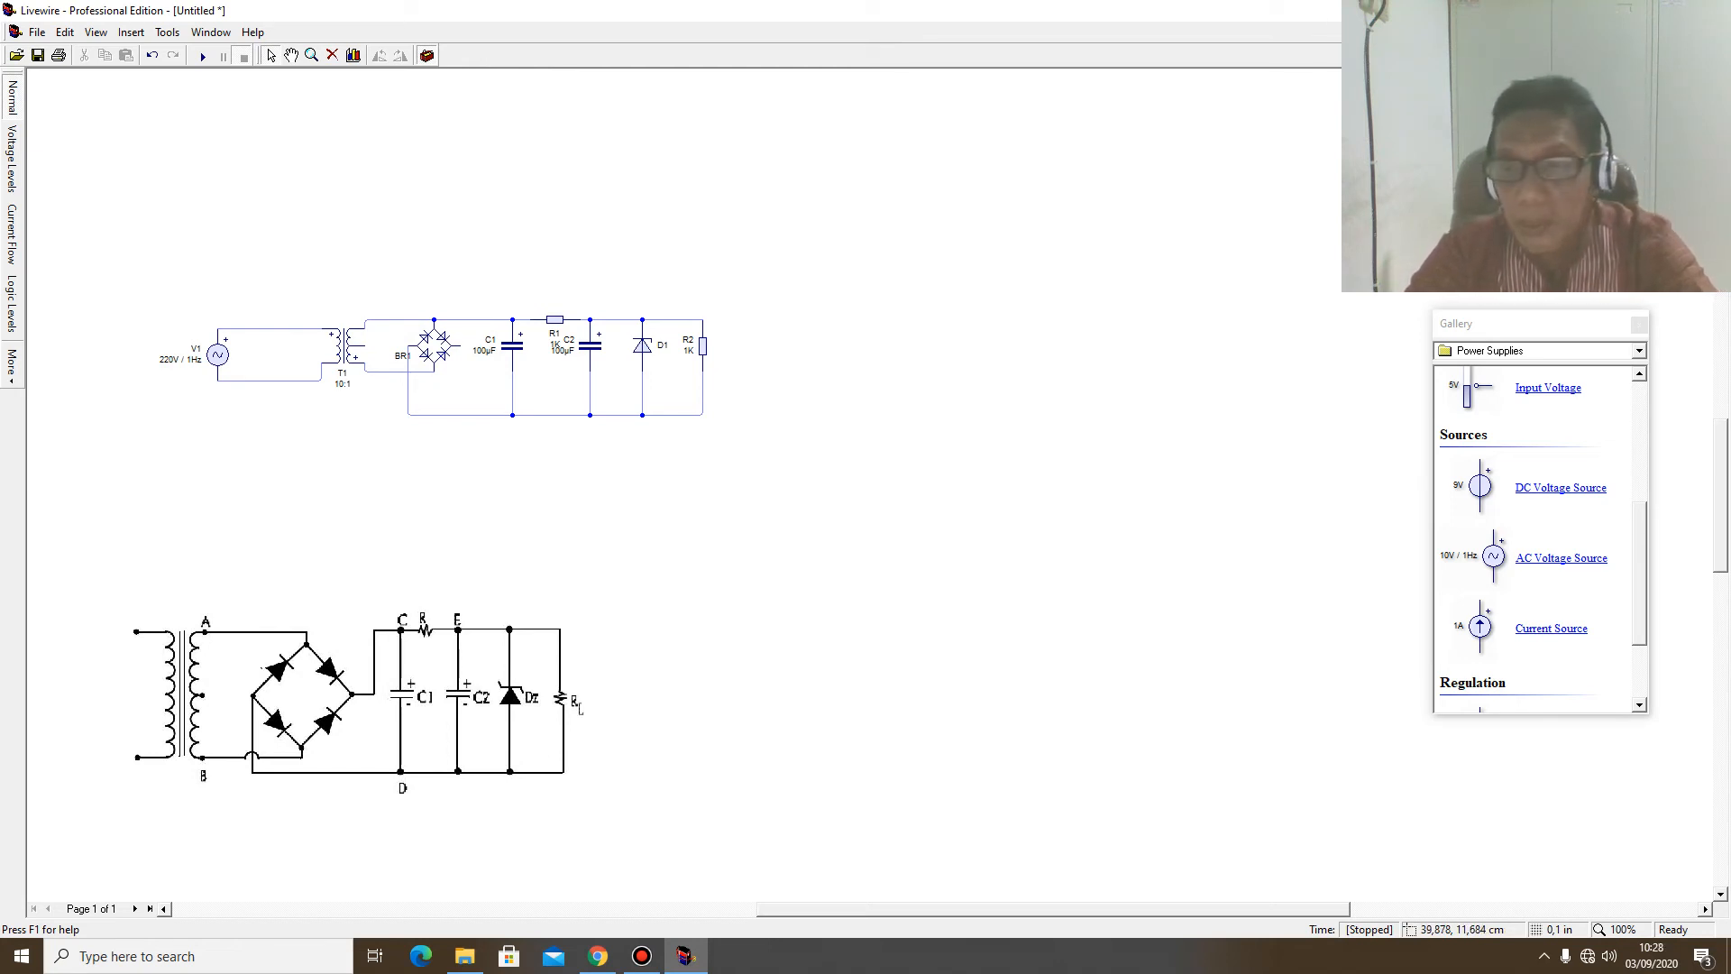
- Place an Oscilloscope from the Measuring components above and to the right of R2 and wire its Ch.1 positive and negative pins across R2
{"action": "scroll", "coordinate": [1533, 541], "scroll_direction": "up", "scroll_amount": 3}
{"action": "scroll", "coordinate": [841, 405], "scroll_direction": "up", "scroll_amount": 4}
{"action": "scroll", "coordinate": [841, 406], "scroll_direction": "down", "scroll_amount": 4}
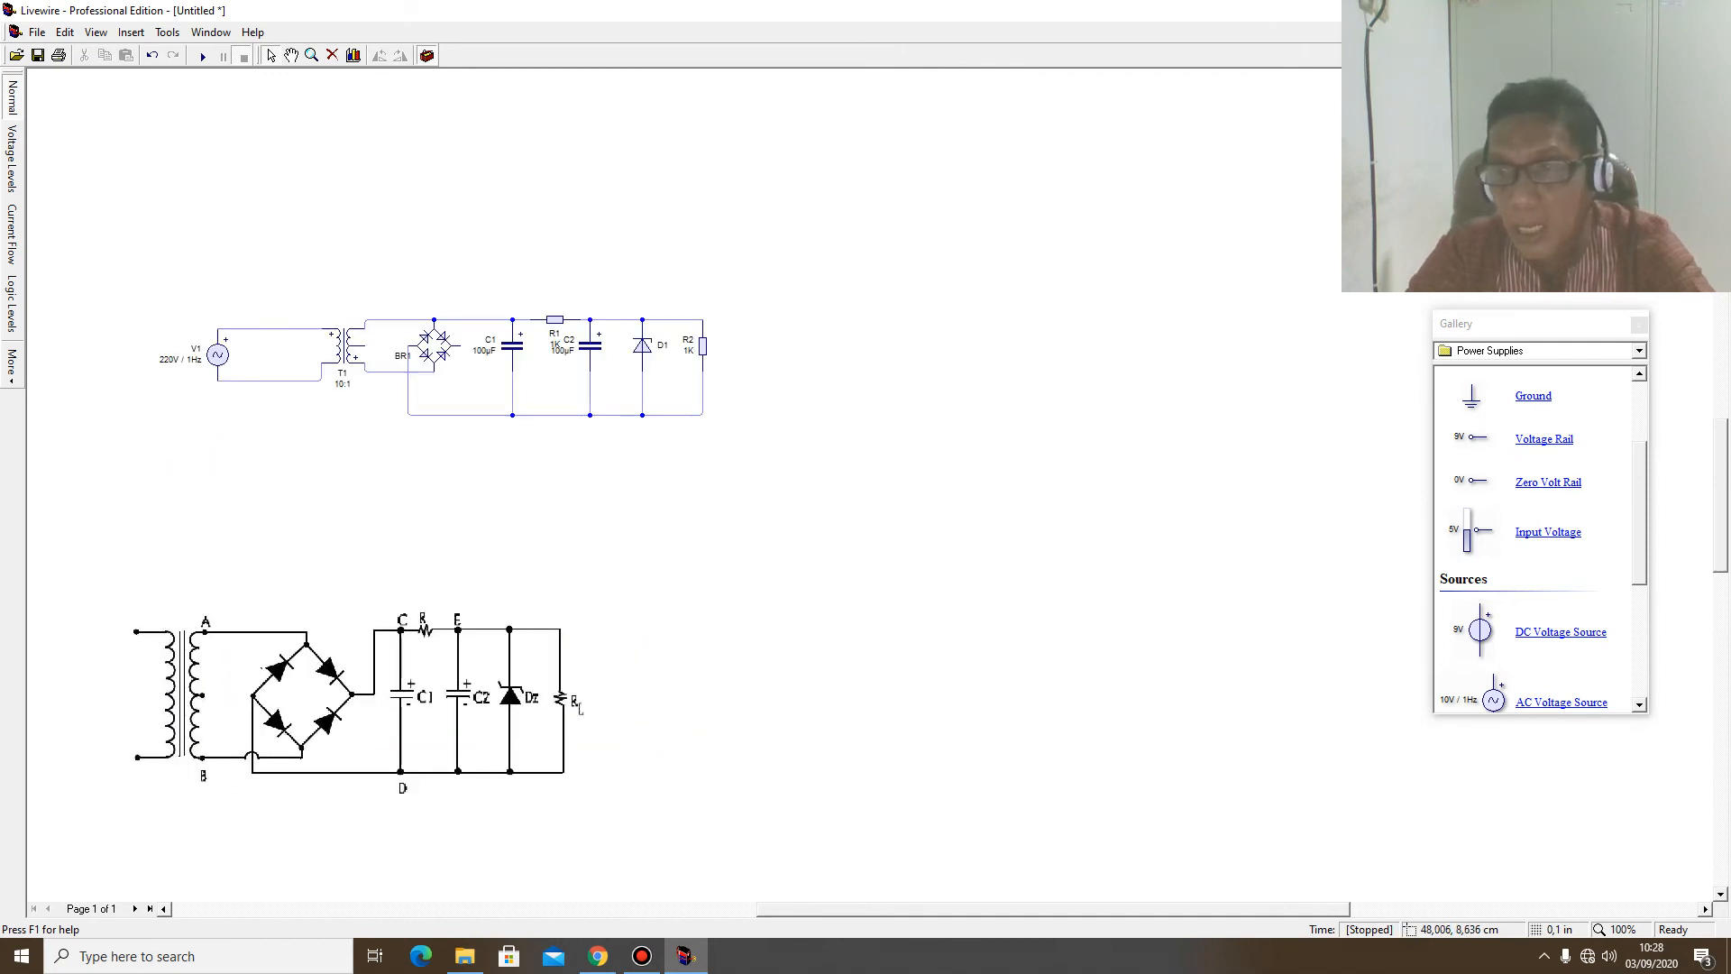
{"action": "left_click", "coordinate": [1640, 350]}
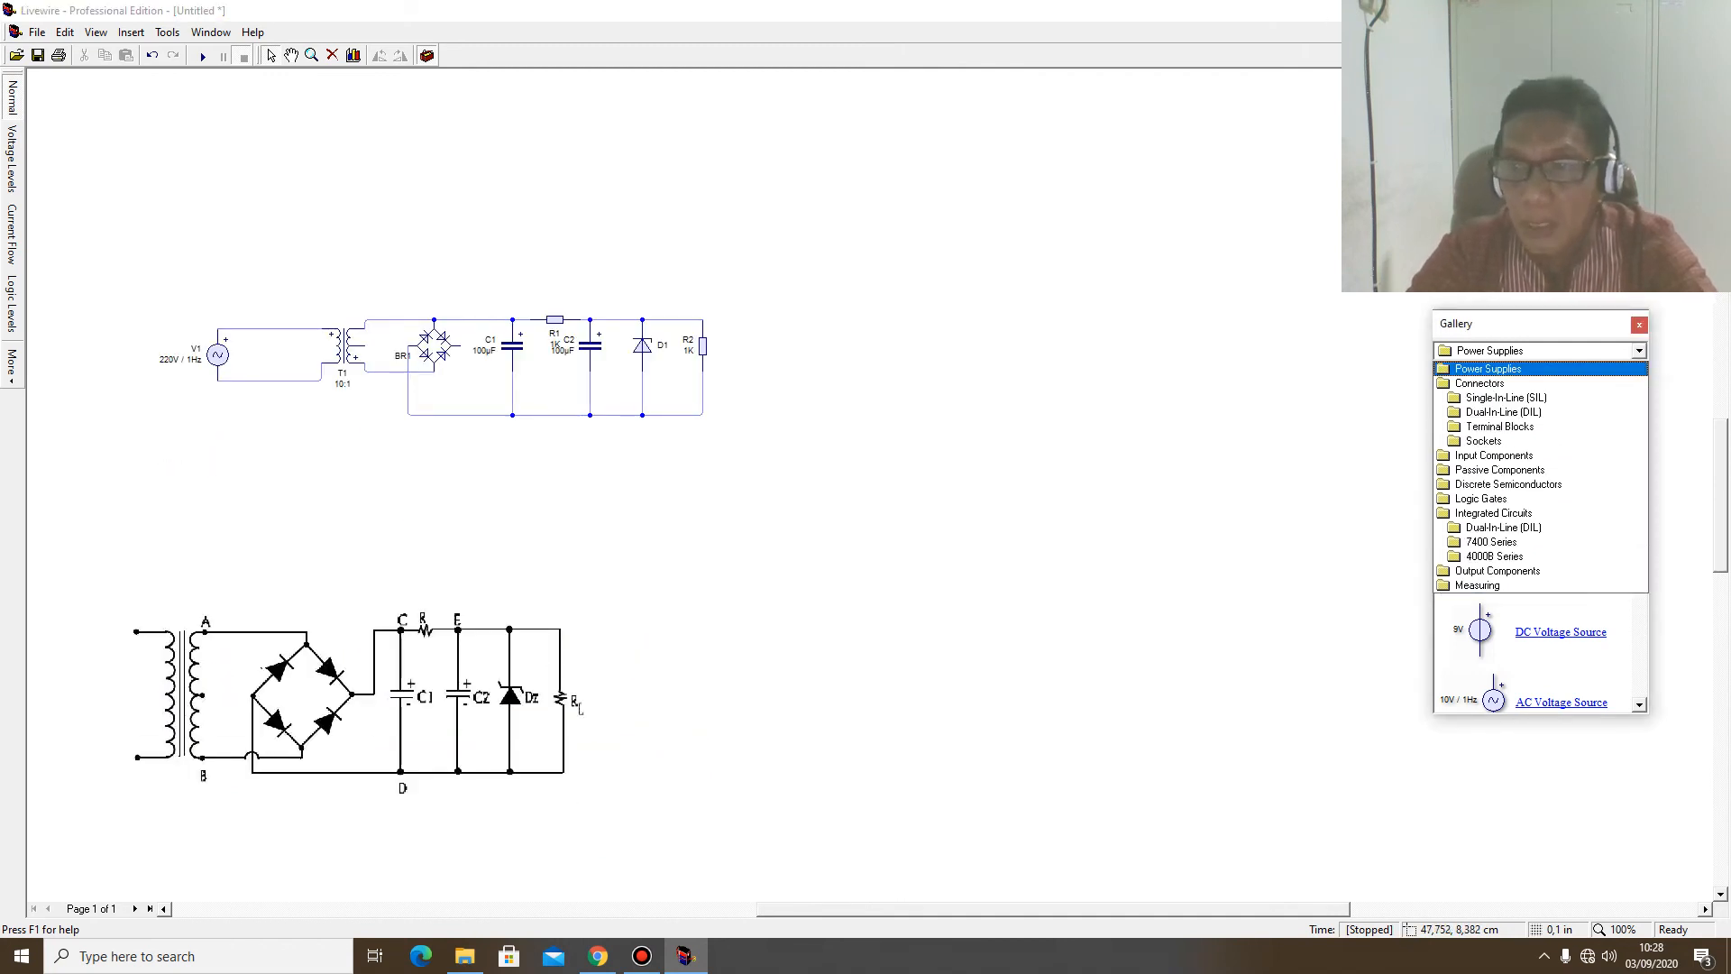
{"action": "left_click", "coordinate": [1479, 585]}
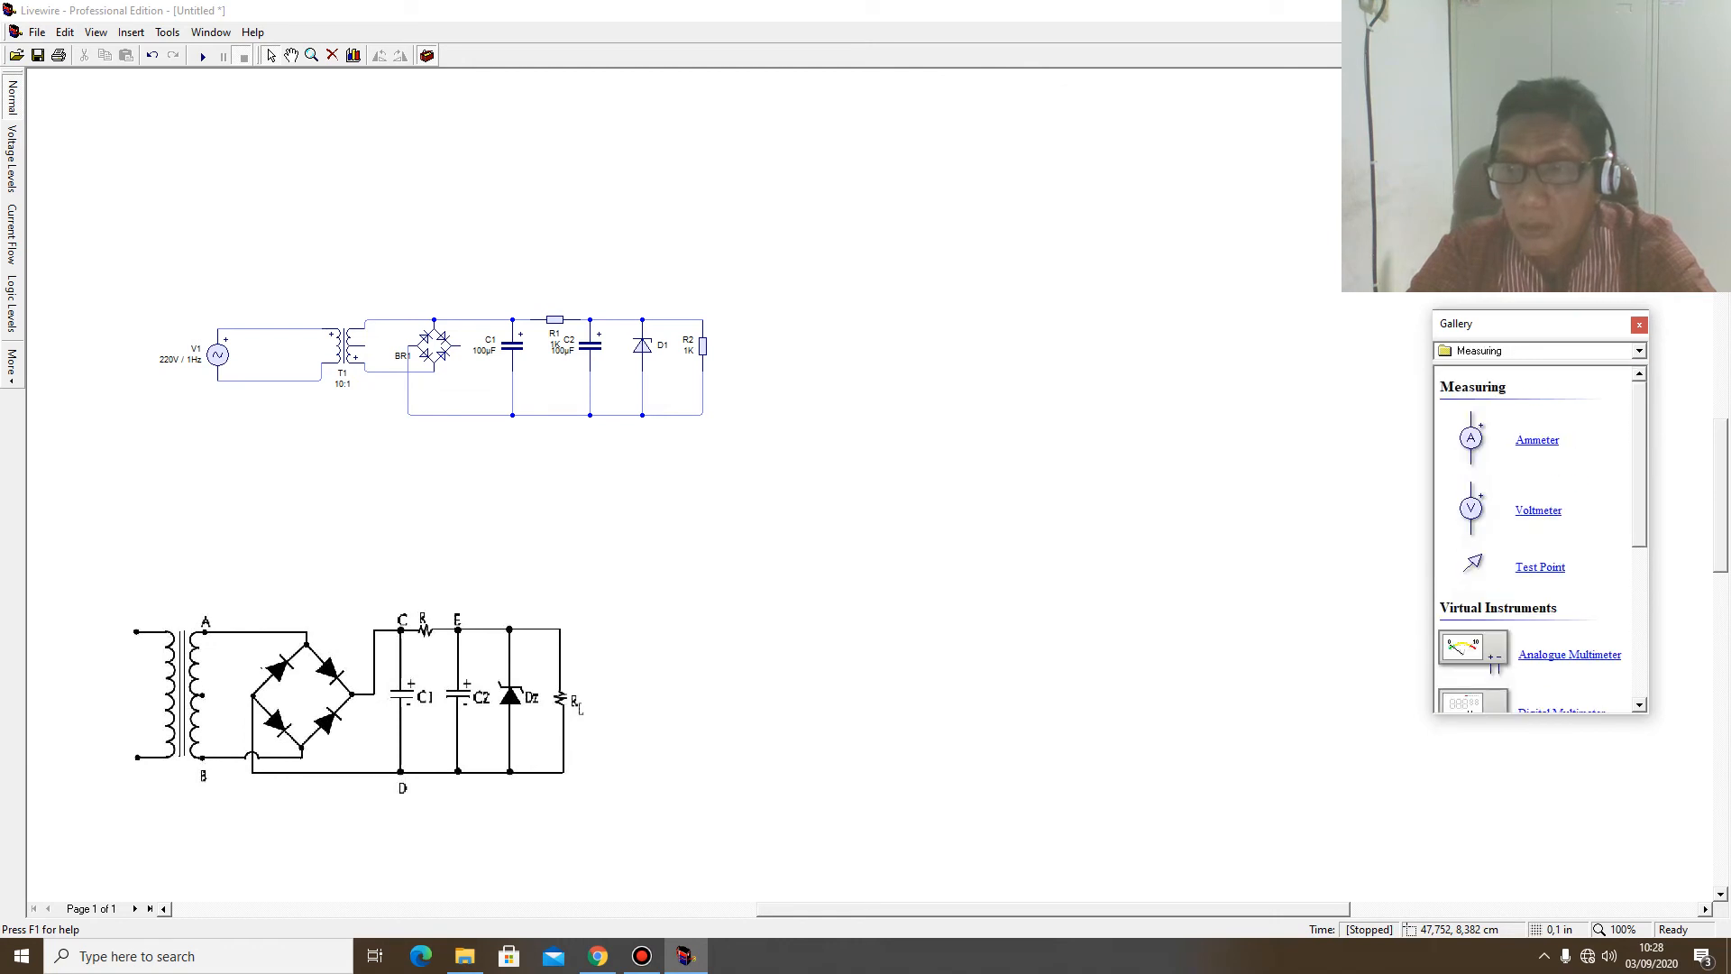
{"action": "scroll", "coordinate": [1533, 538], "scroll_direction": "down", "scroll_amount": 6}
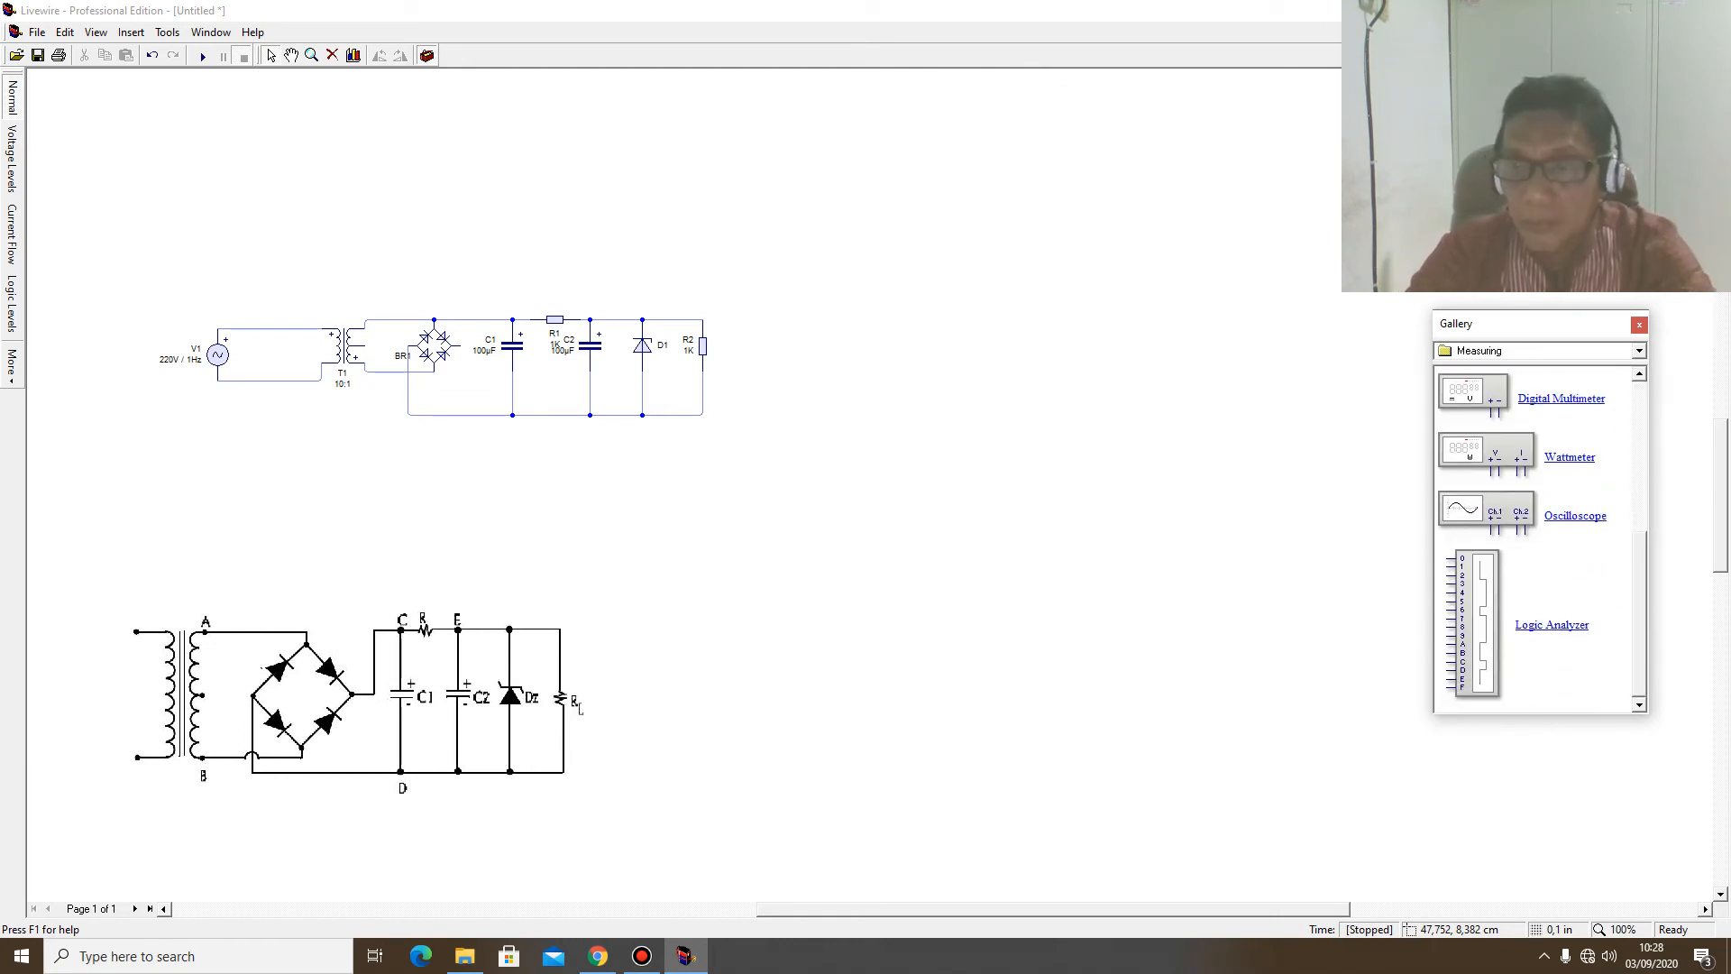
{"action": "left_click_drag", "start_coordinate": [1486, 510], "coordinate": [880, 312]}
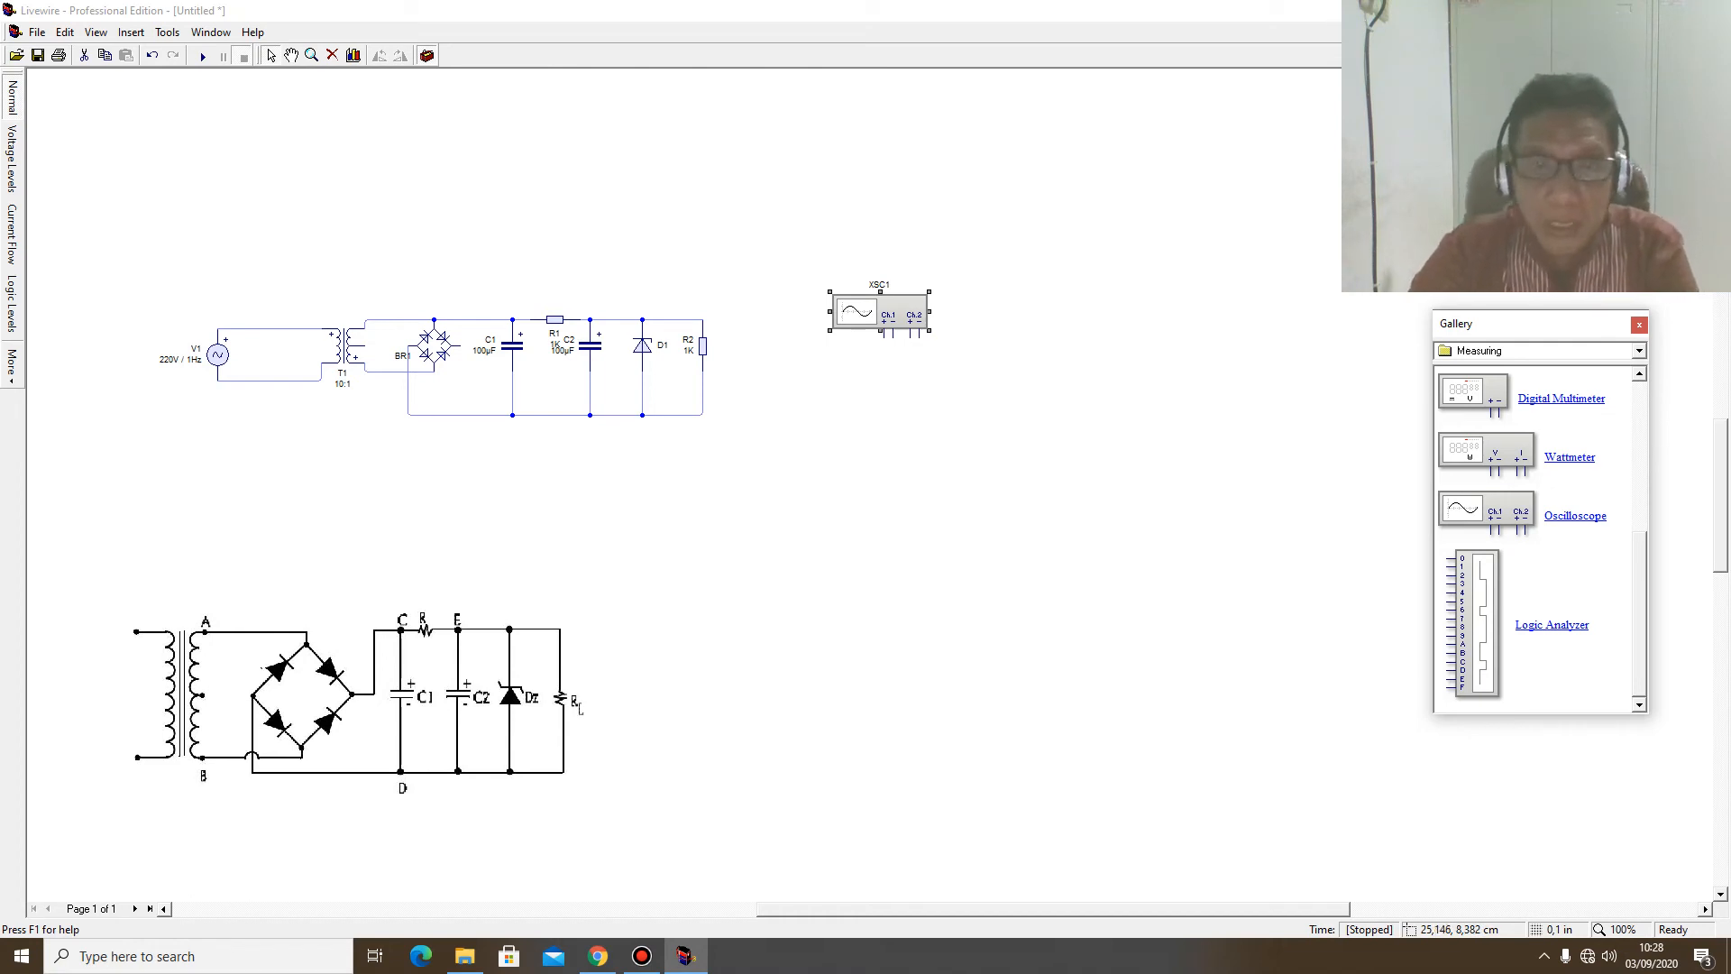
{"action": "left_click", "coordinate": [887, 311]}
{"action": "left_click_drag", "start_coordinate": [886, 311], "coordinate": [877, 268]}
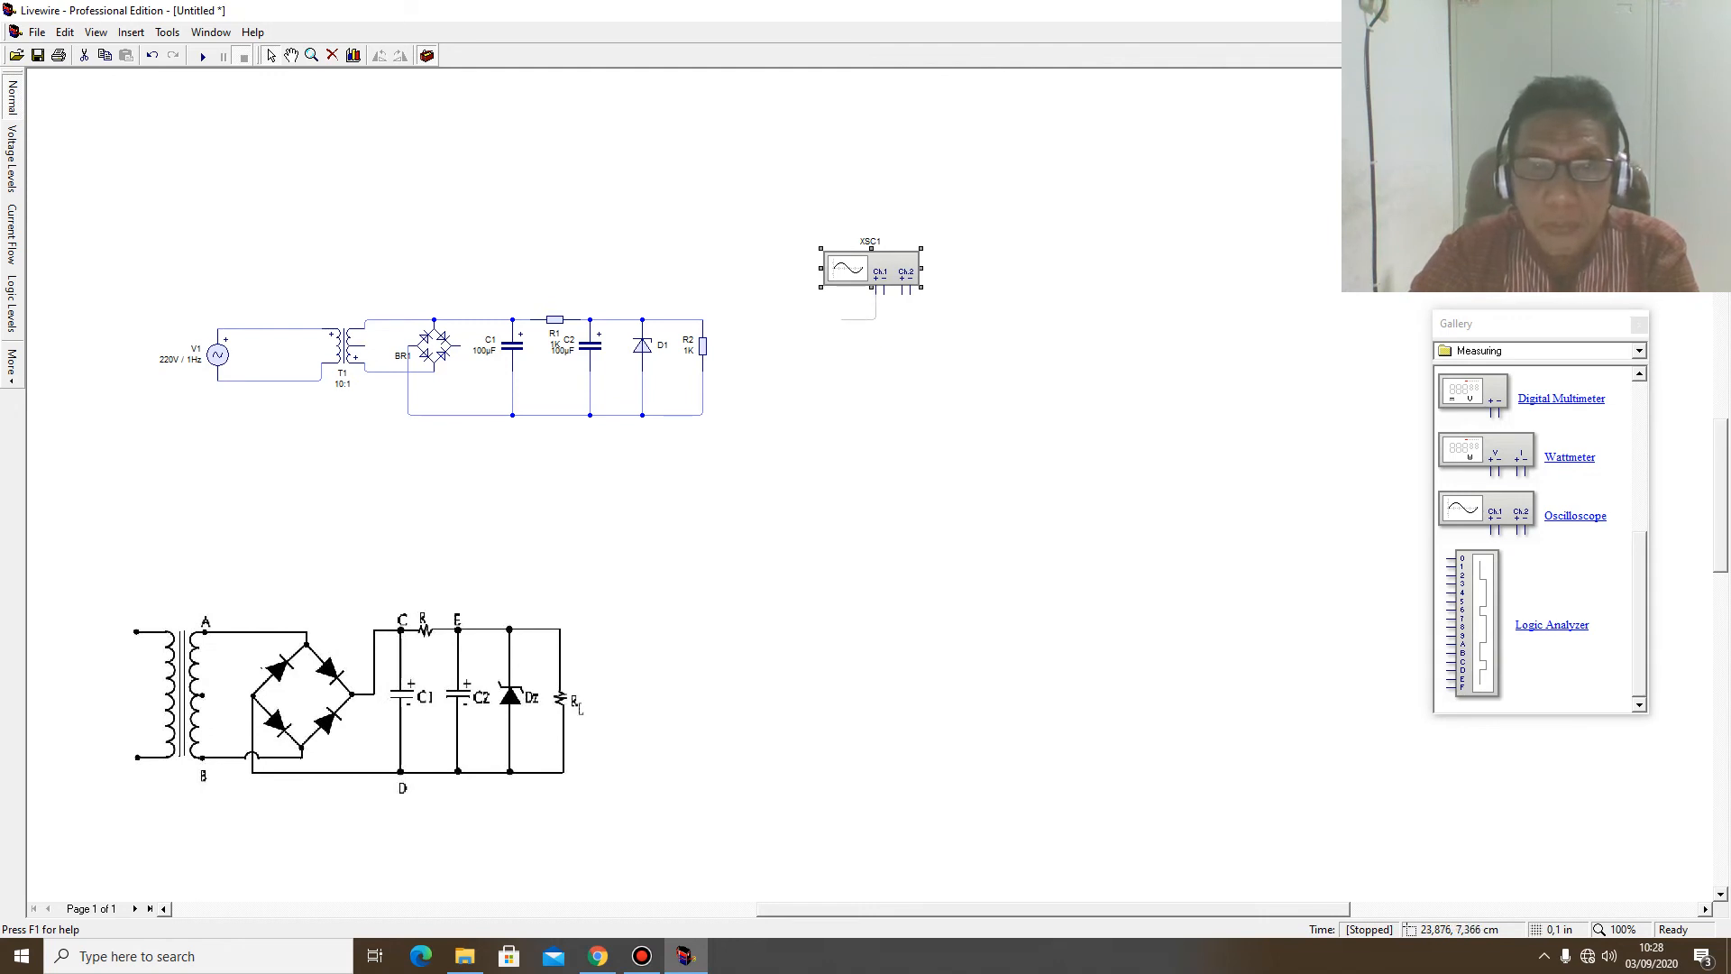
{"action": "left_click_drag", "start_coordinate": [876, 294], "coordinate": [703, 319]}
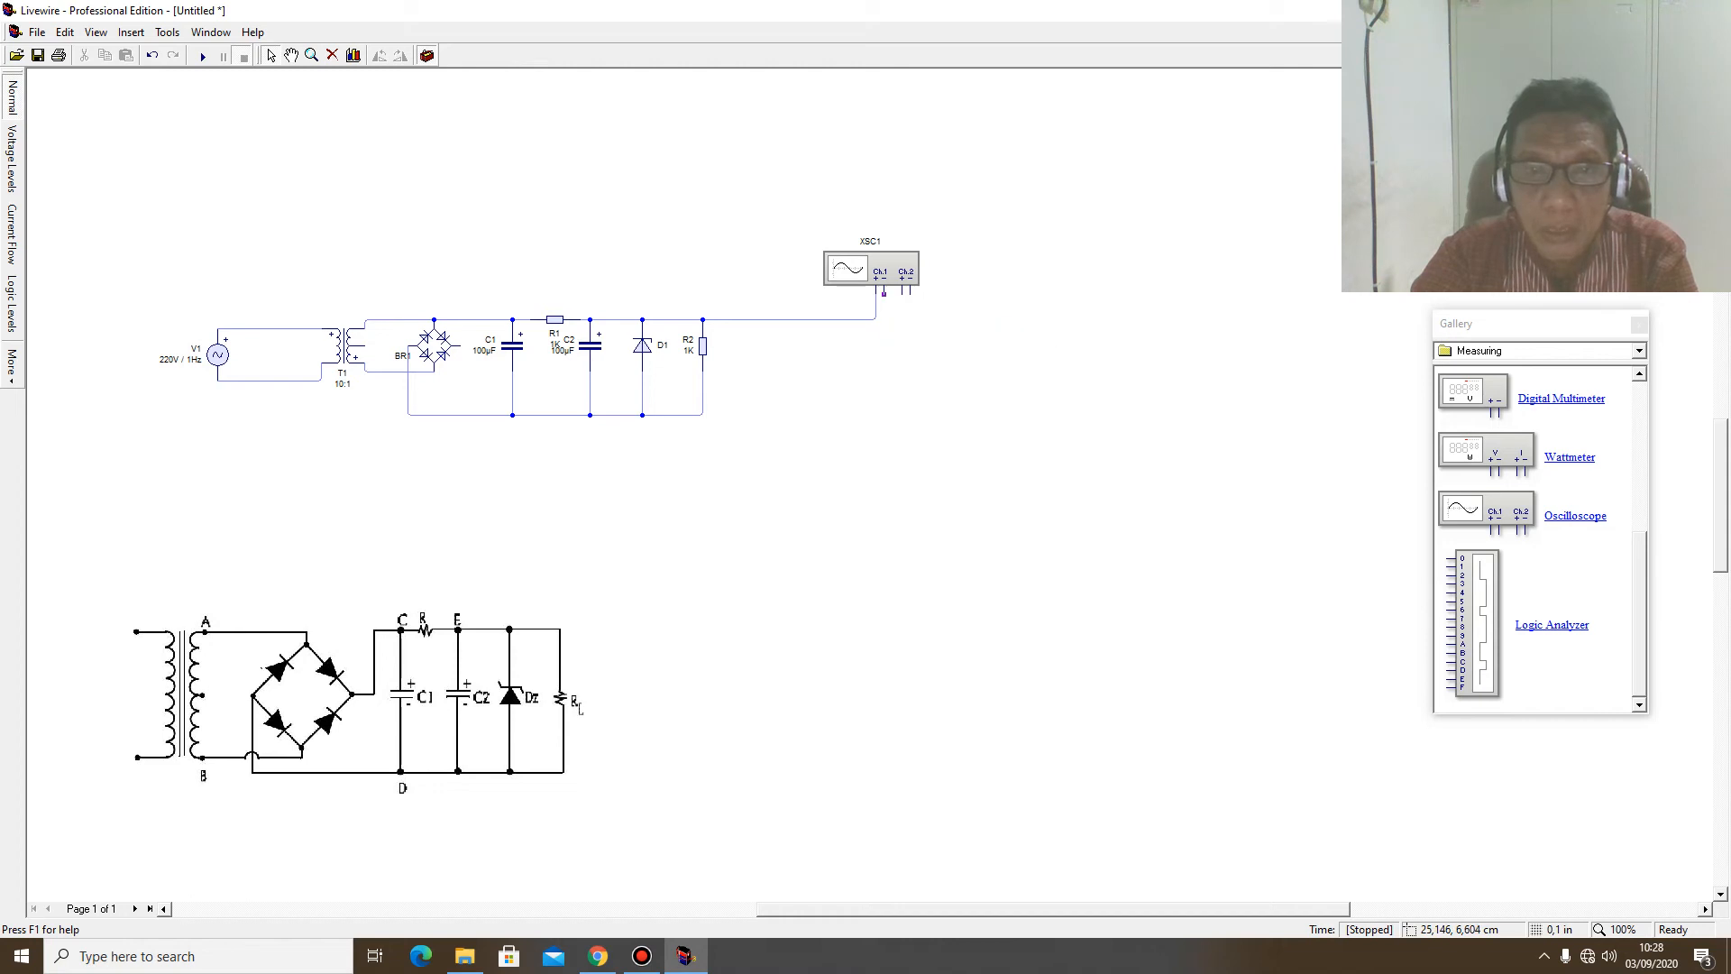
{"action": "left_click_drag", "start_coordinate": [883, 293], "coordinate": [703, 415]}
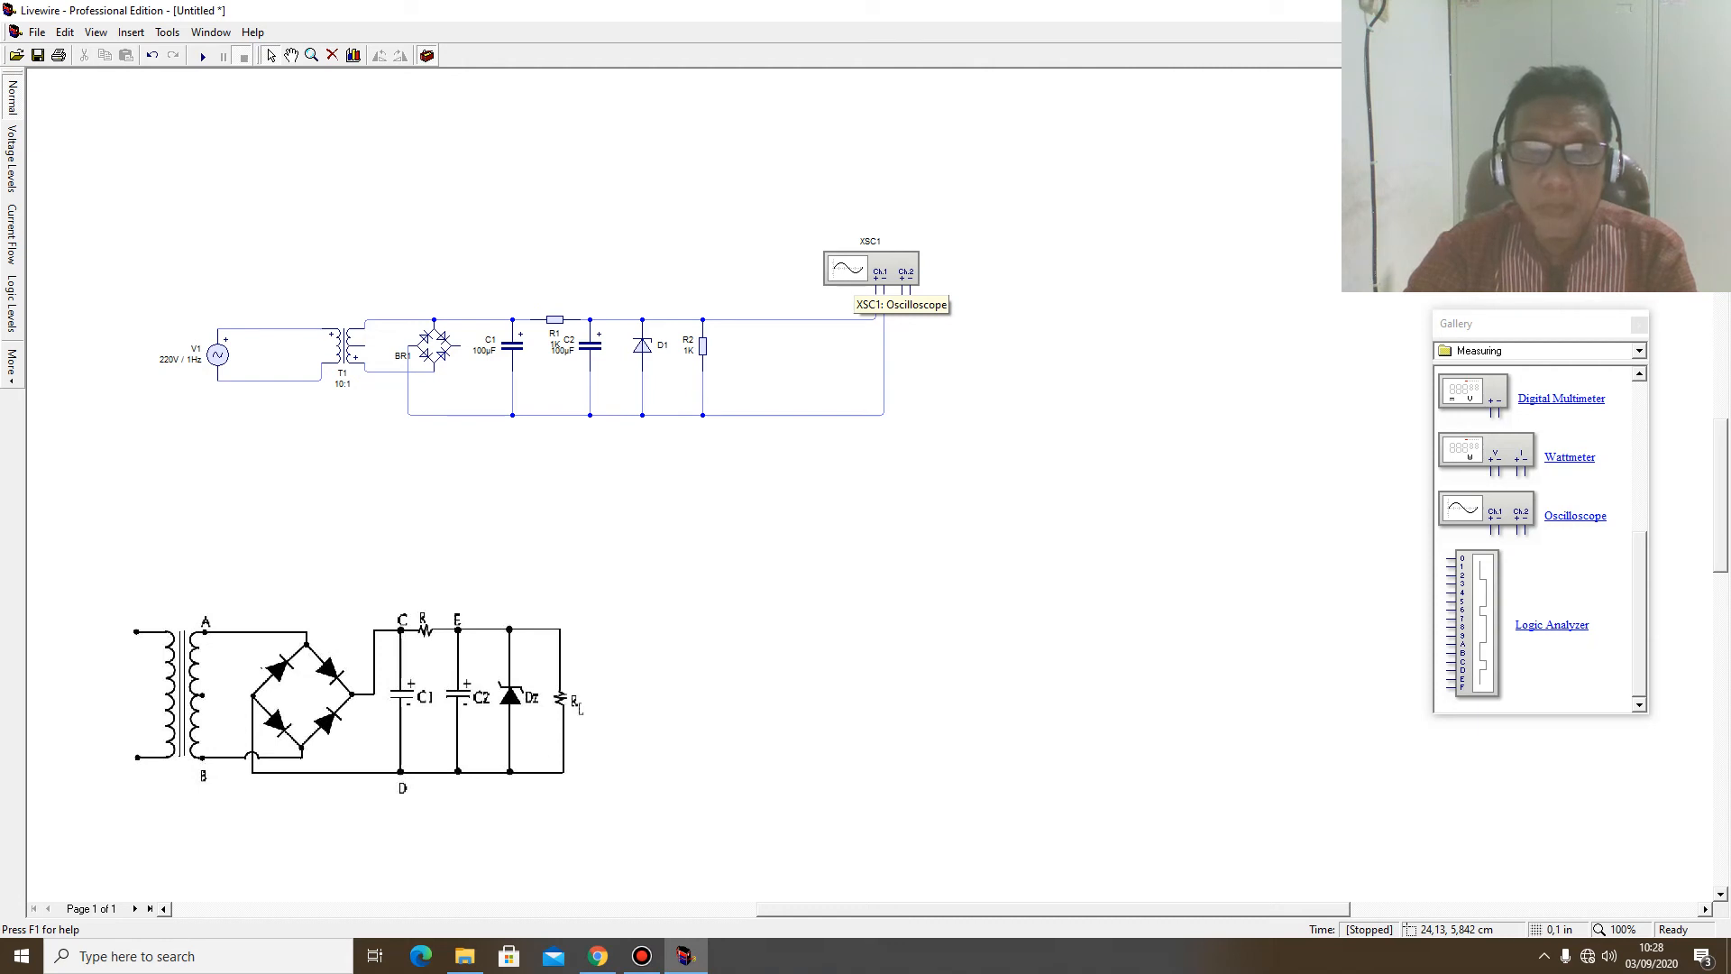
{"action": "left_click", "coordinate": [852, 272]}
{"action": "right_click", "coordinate": [852, 268]}
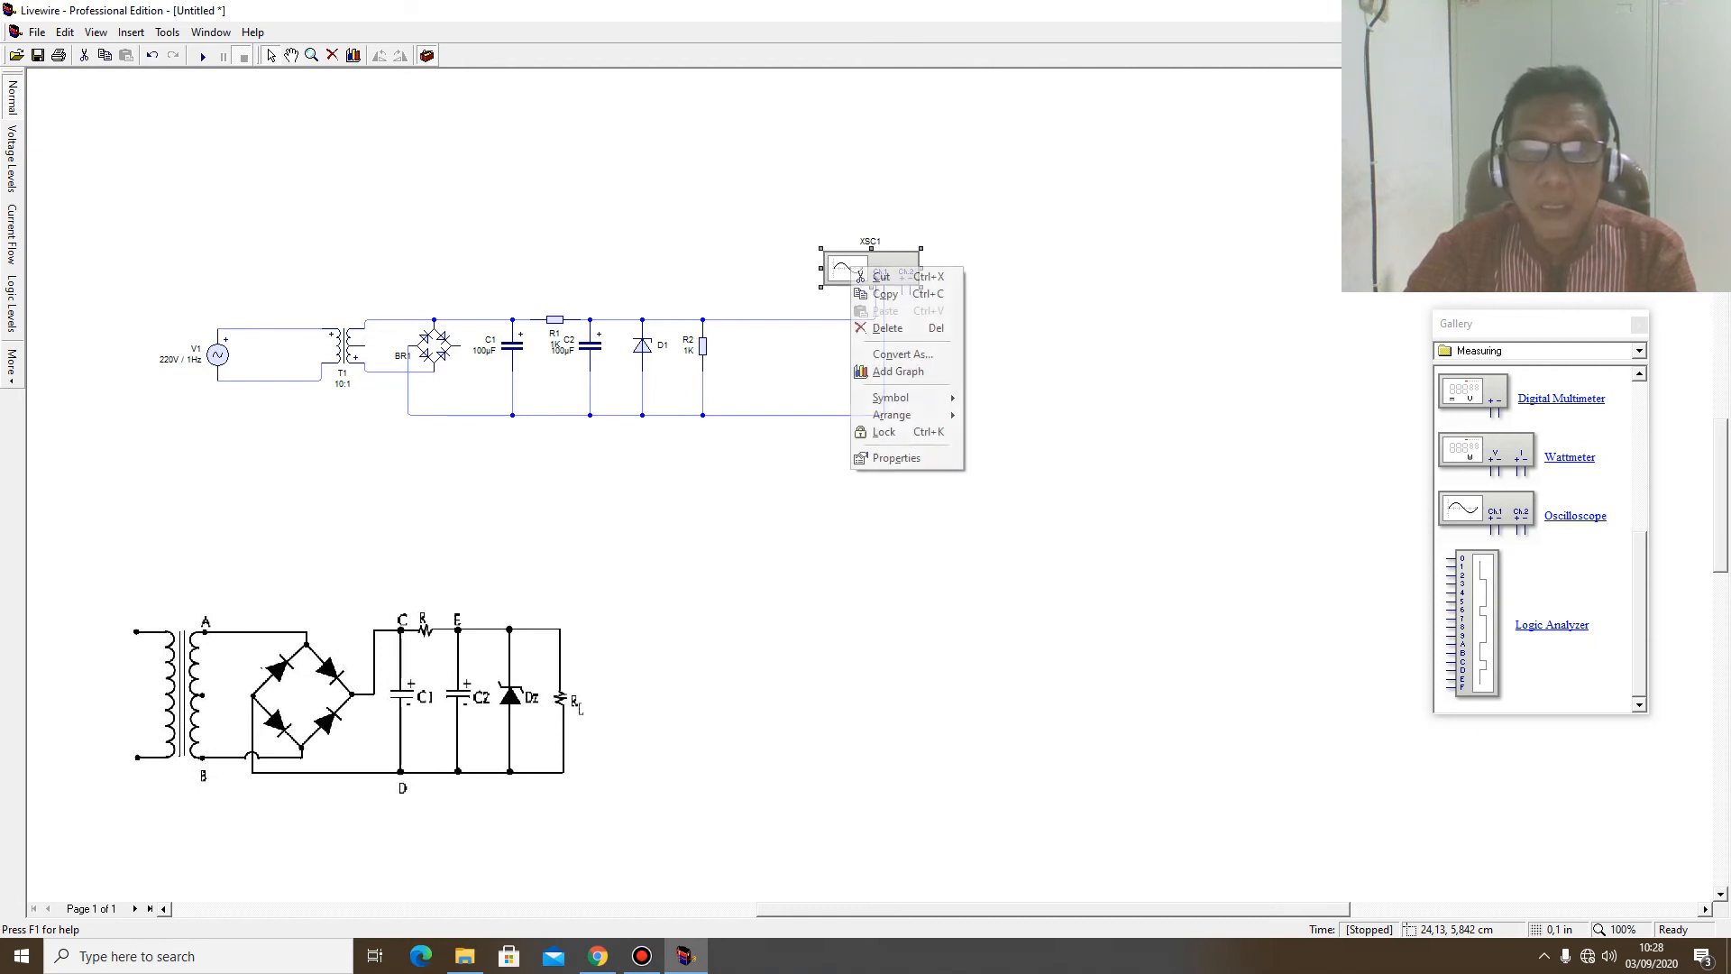
{"action": "left_click", "coordinate": [896, 458]}
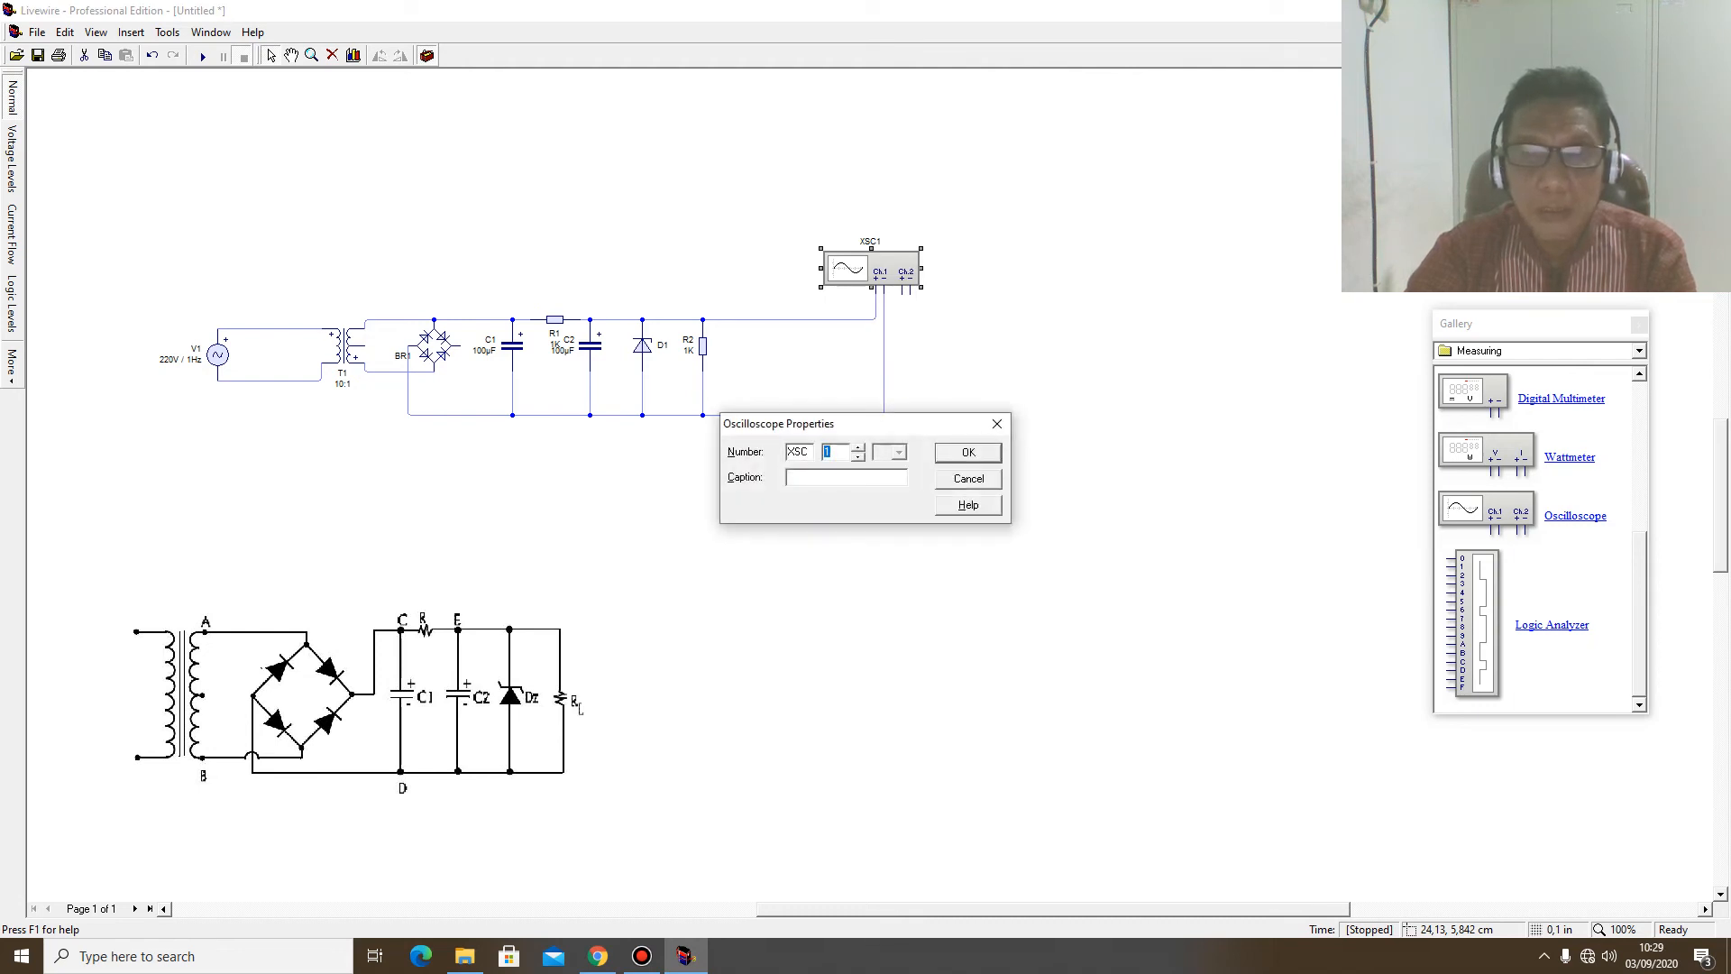
{"action": "left_click", "coordinate": [998, 424]}
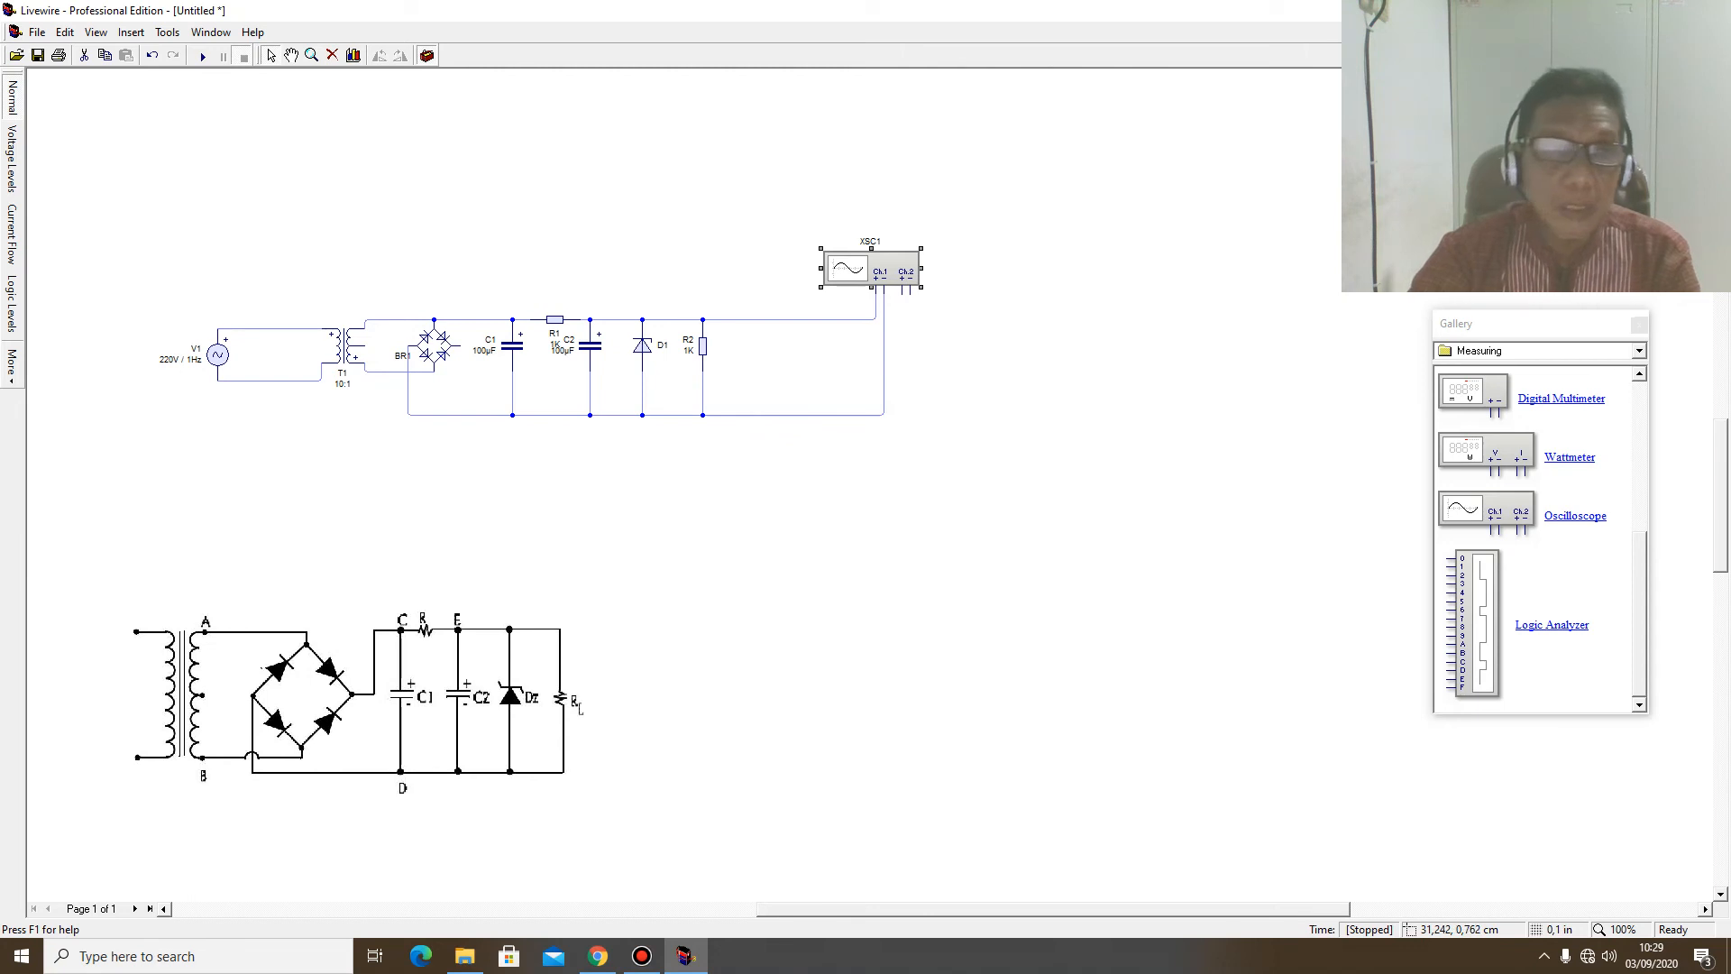
- Insert a graph for oscilloscope XSC1 in the empty area below it, and run and stop the simulation to plot the output voltage
{"action": "left_click", "coordinate": [211, 32]}
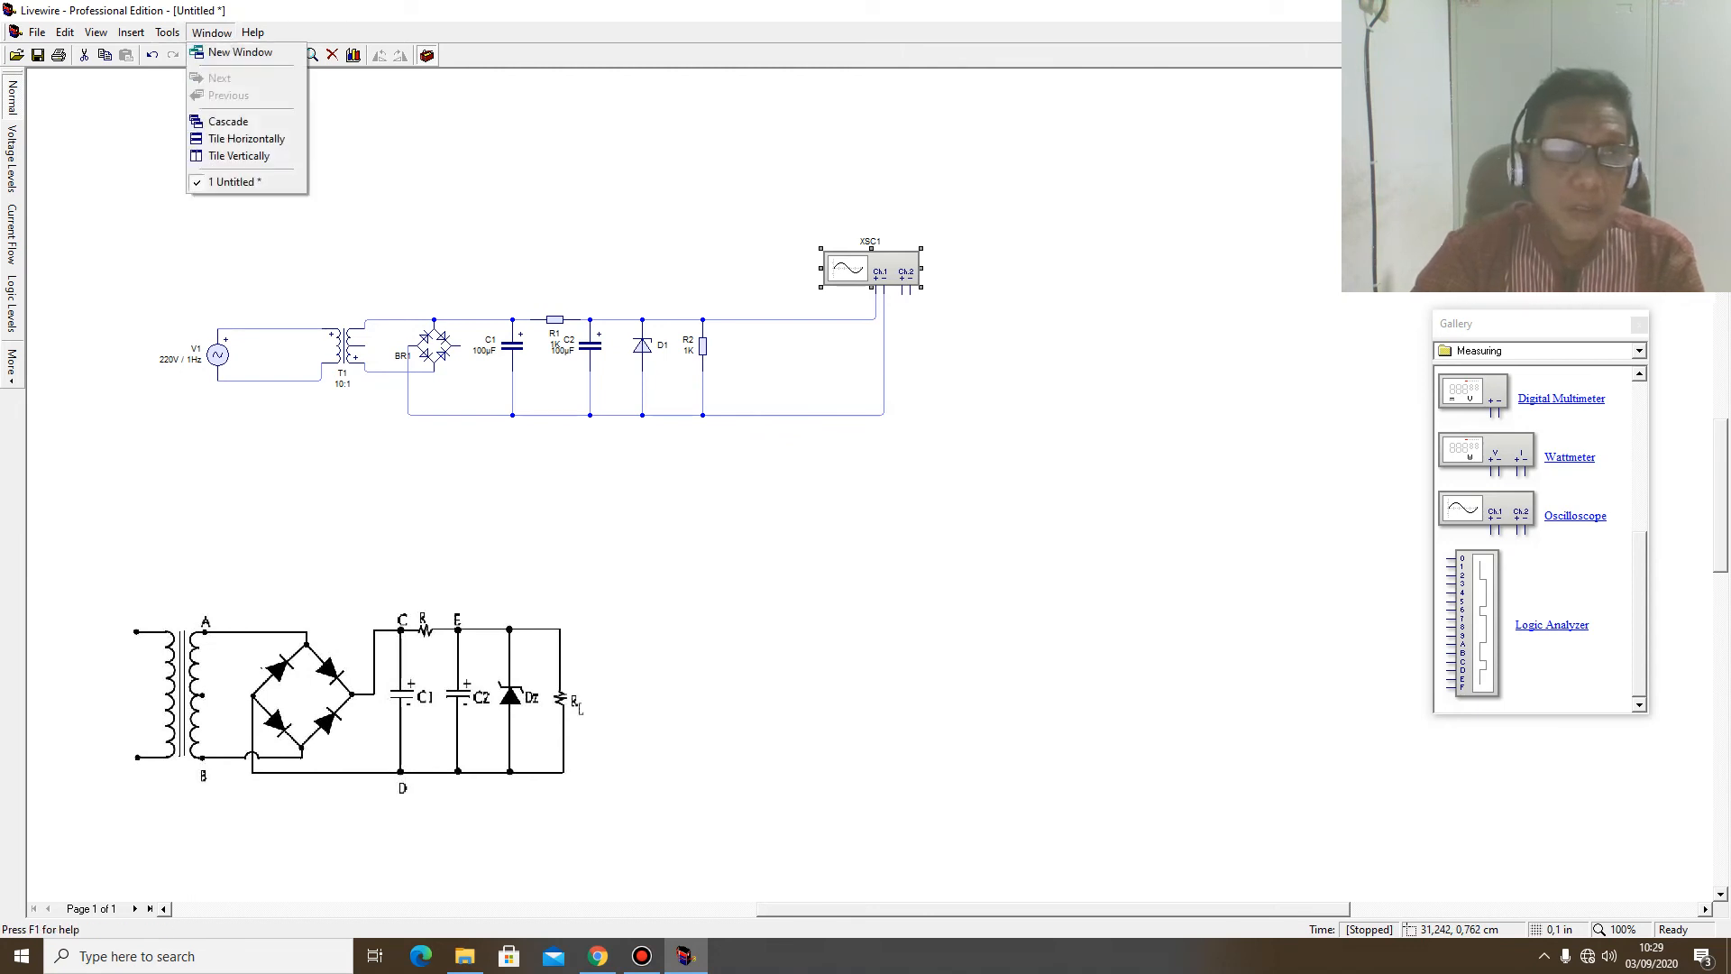
{"action": "mouse_move", "coordinate": [167, 32]}
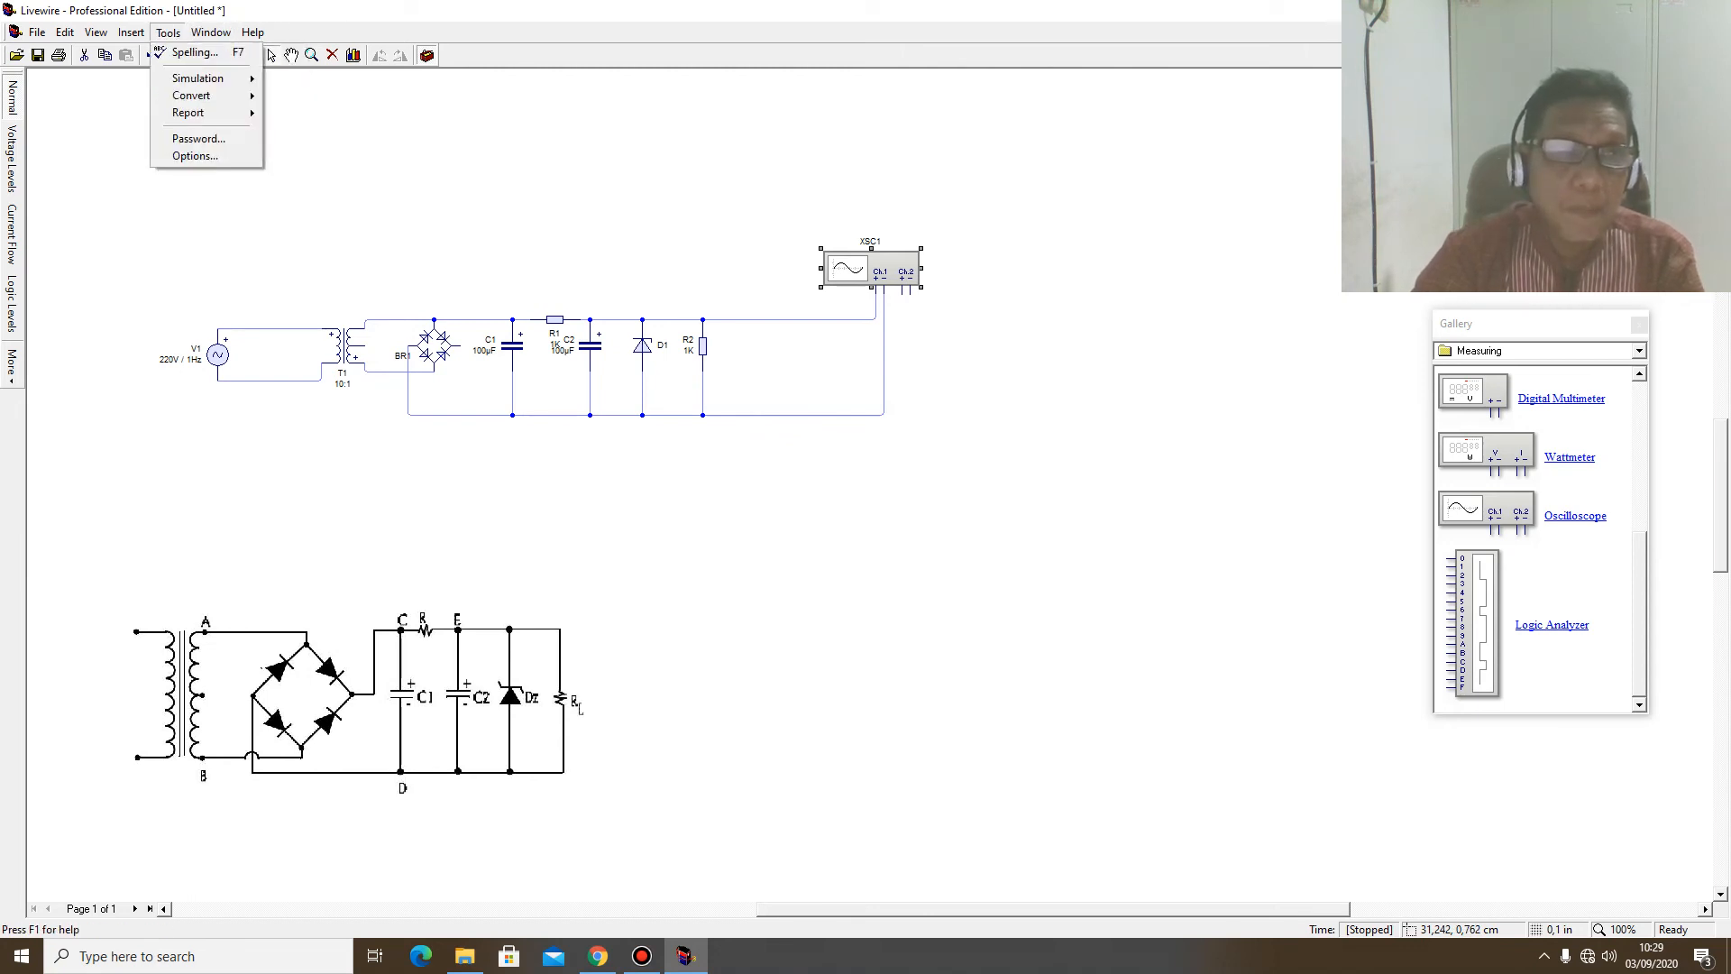
{"action": "mouse_move", "coordinate": [198, 78]}
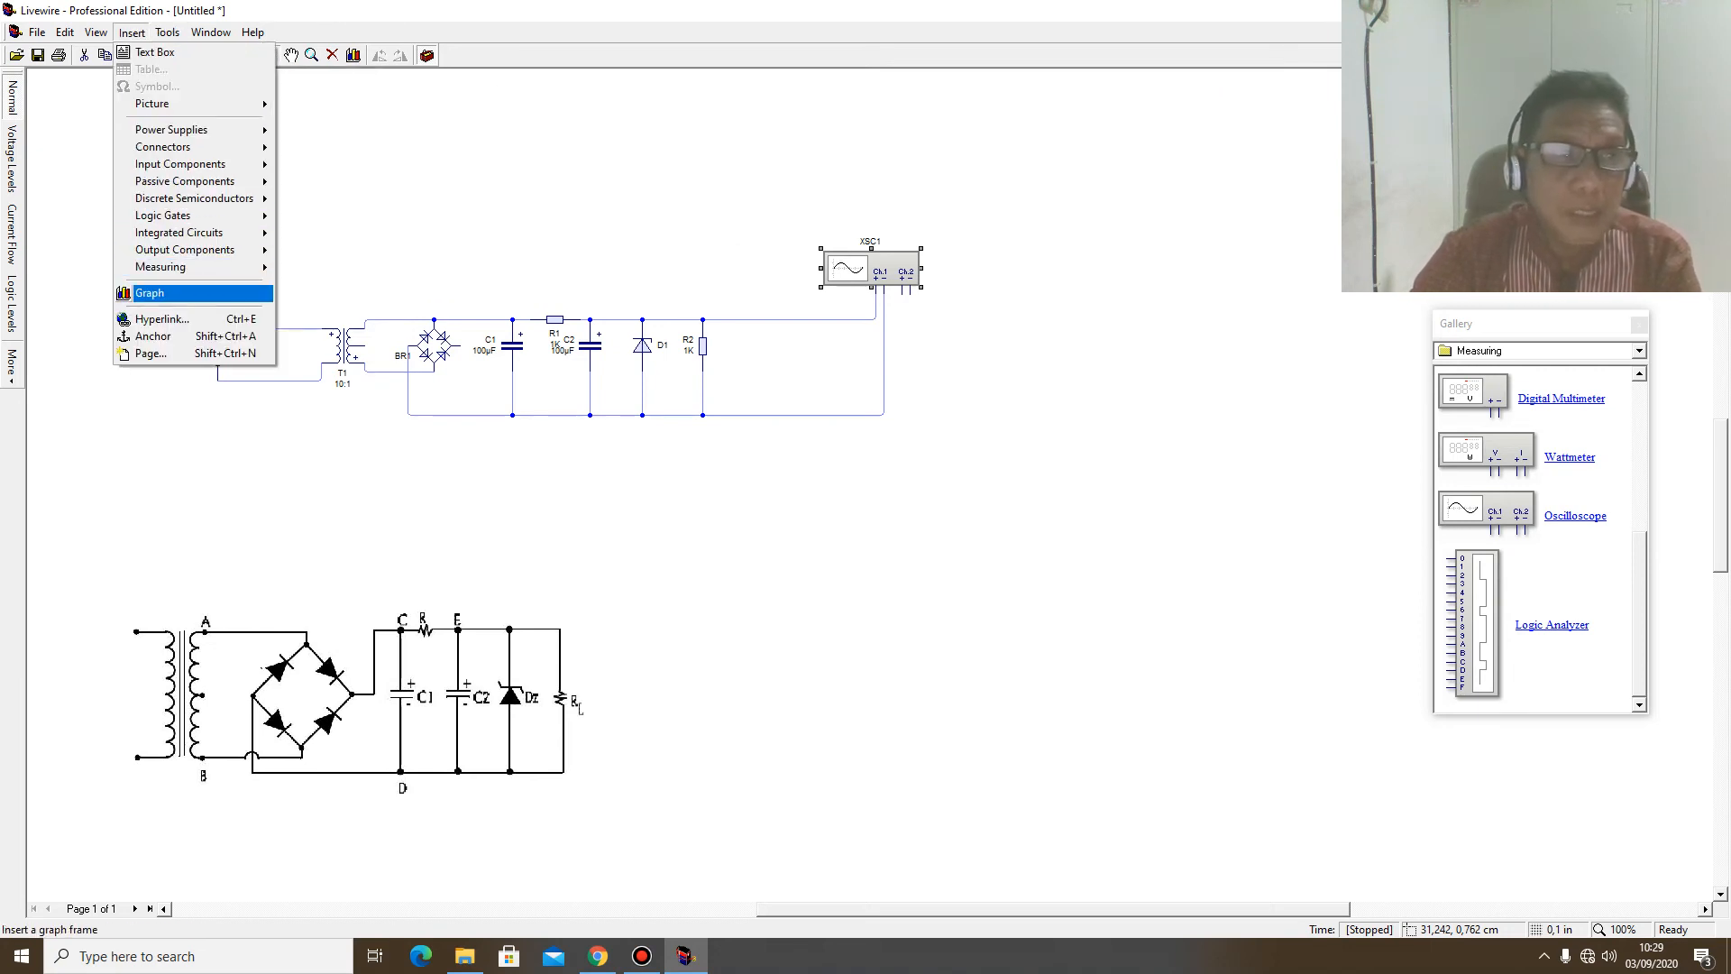
{"action": "left_click", "coordinate": [162, 293]}
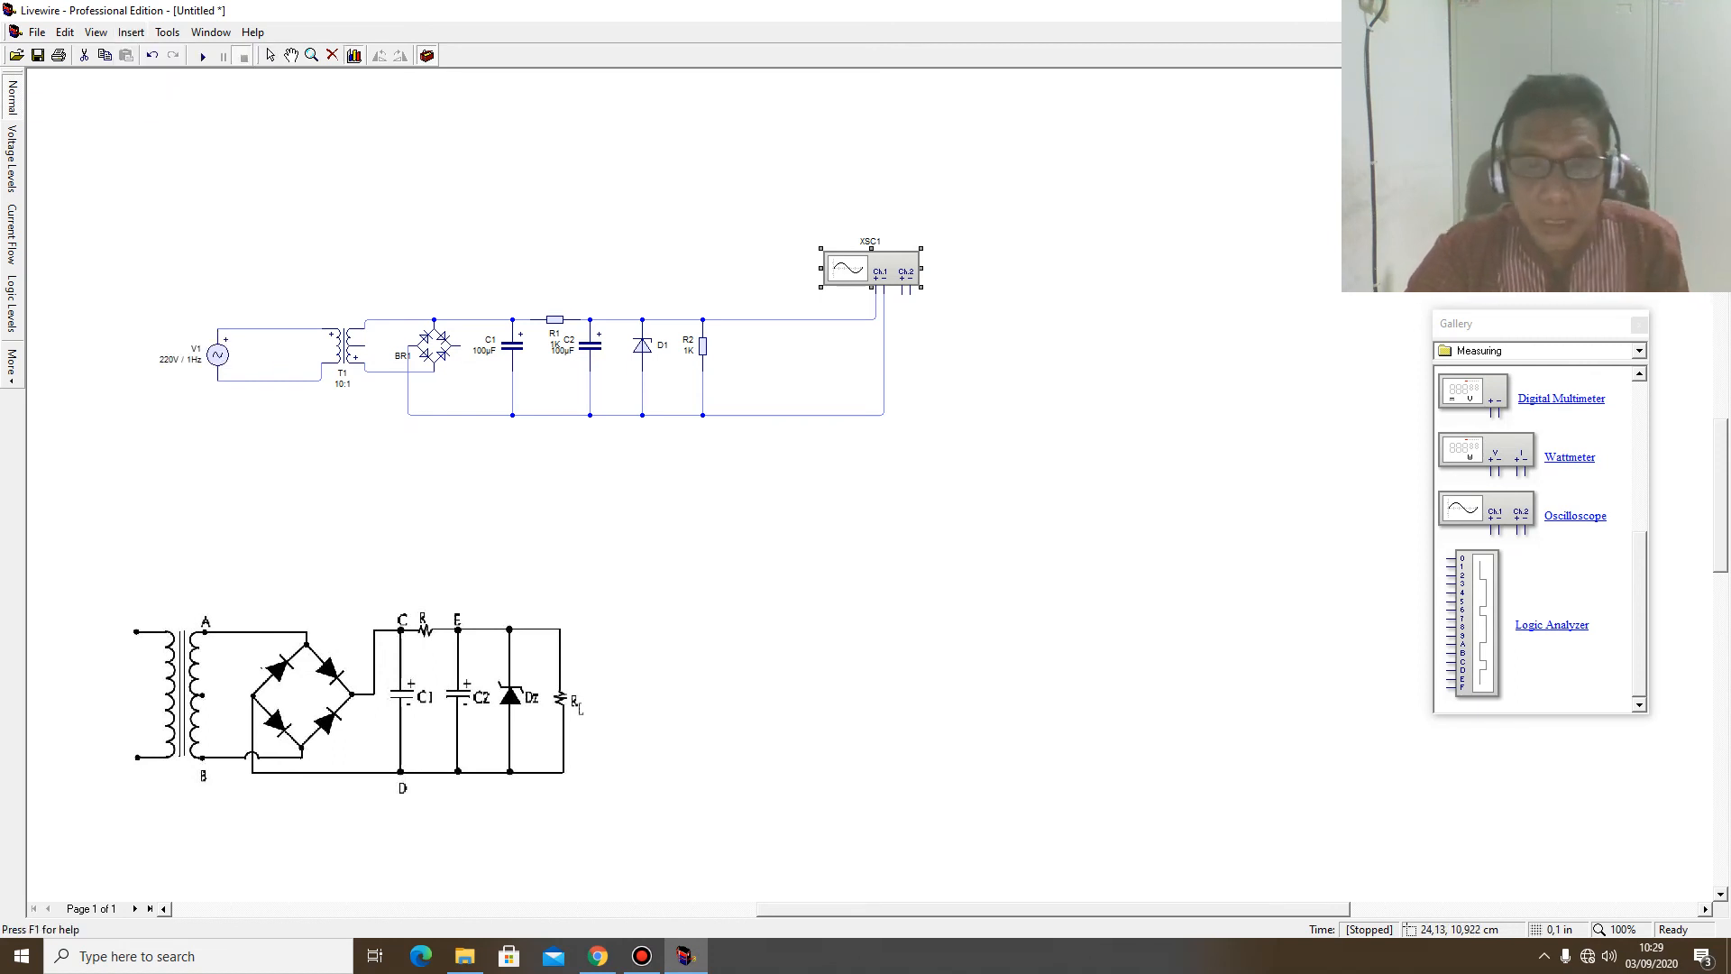
{"action": "left_click_drag", "start_coordinate": [840, 441], "coordinate": [1317, 667]}
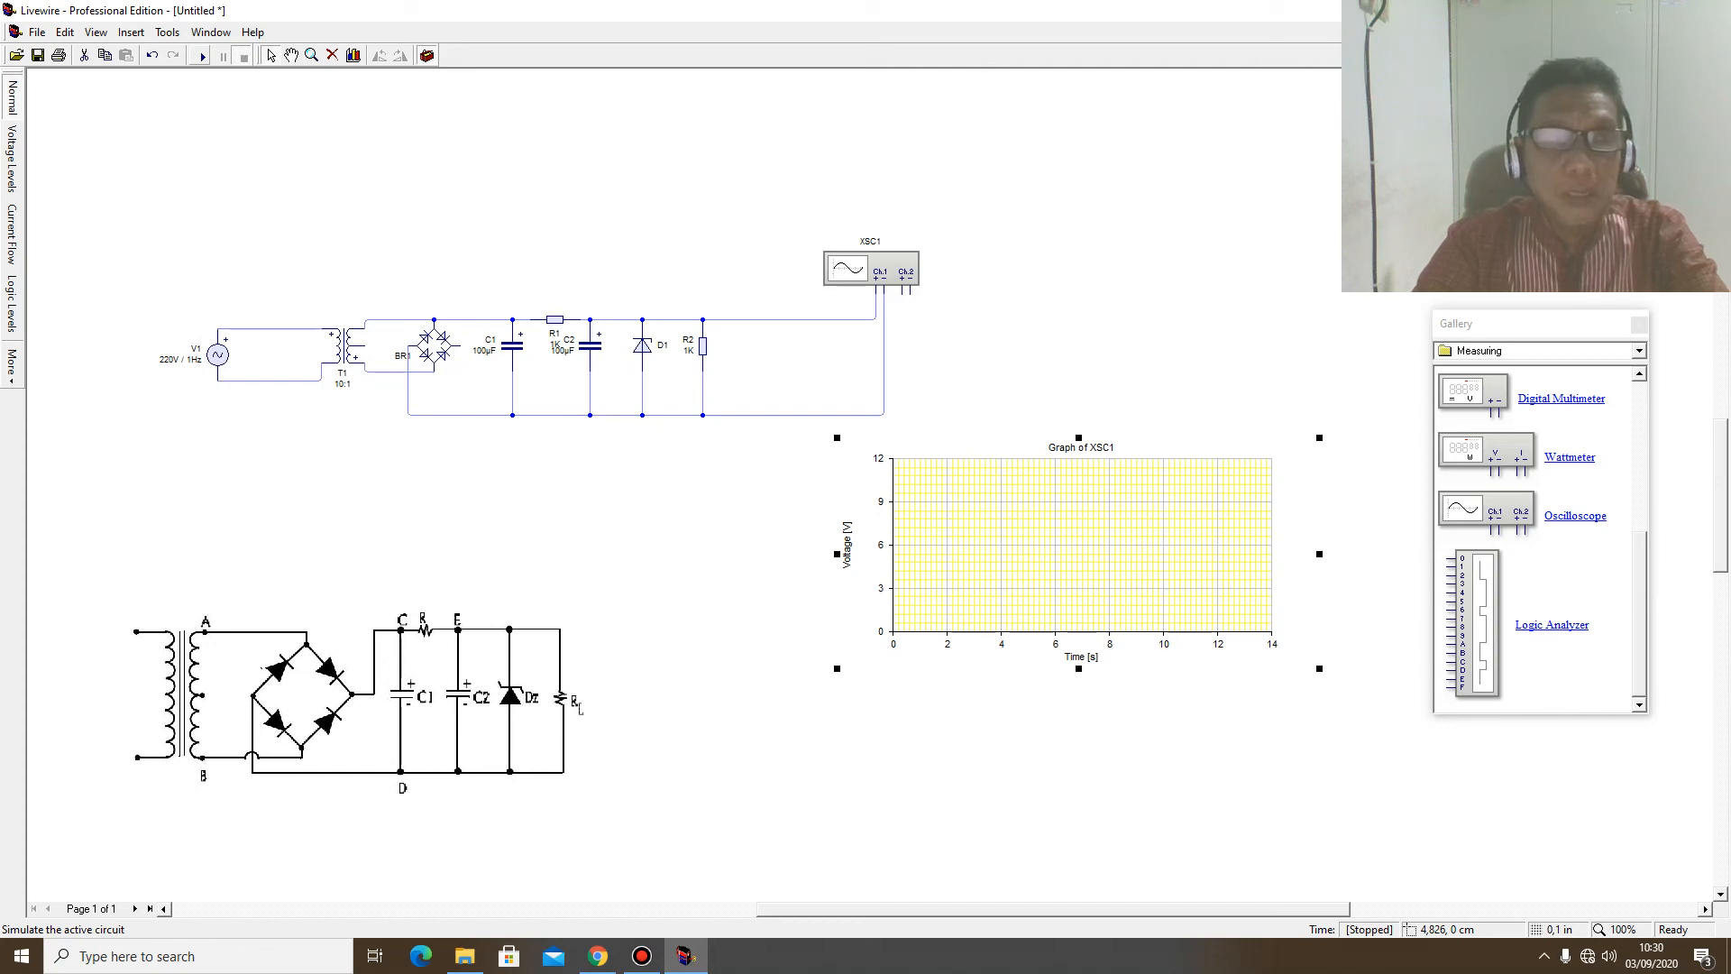
{"action": "left_click", "coordinate": [202, 56]}
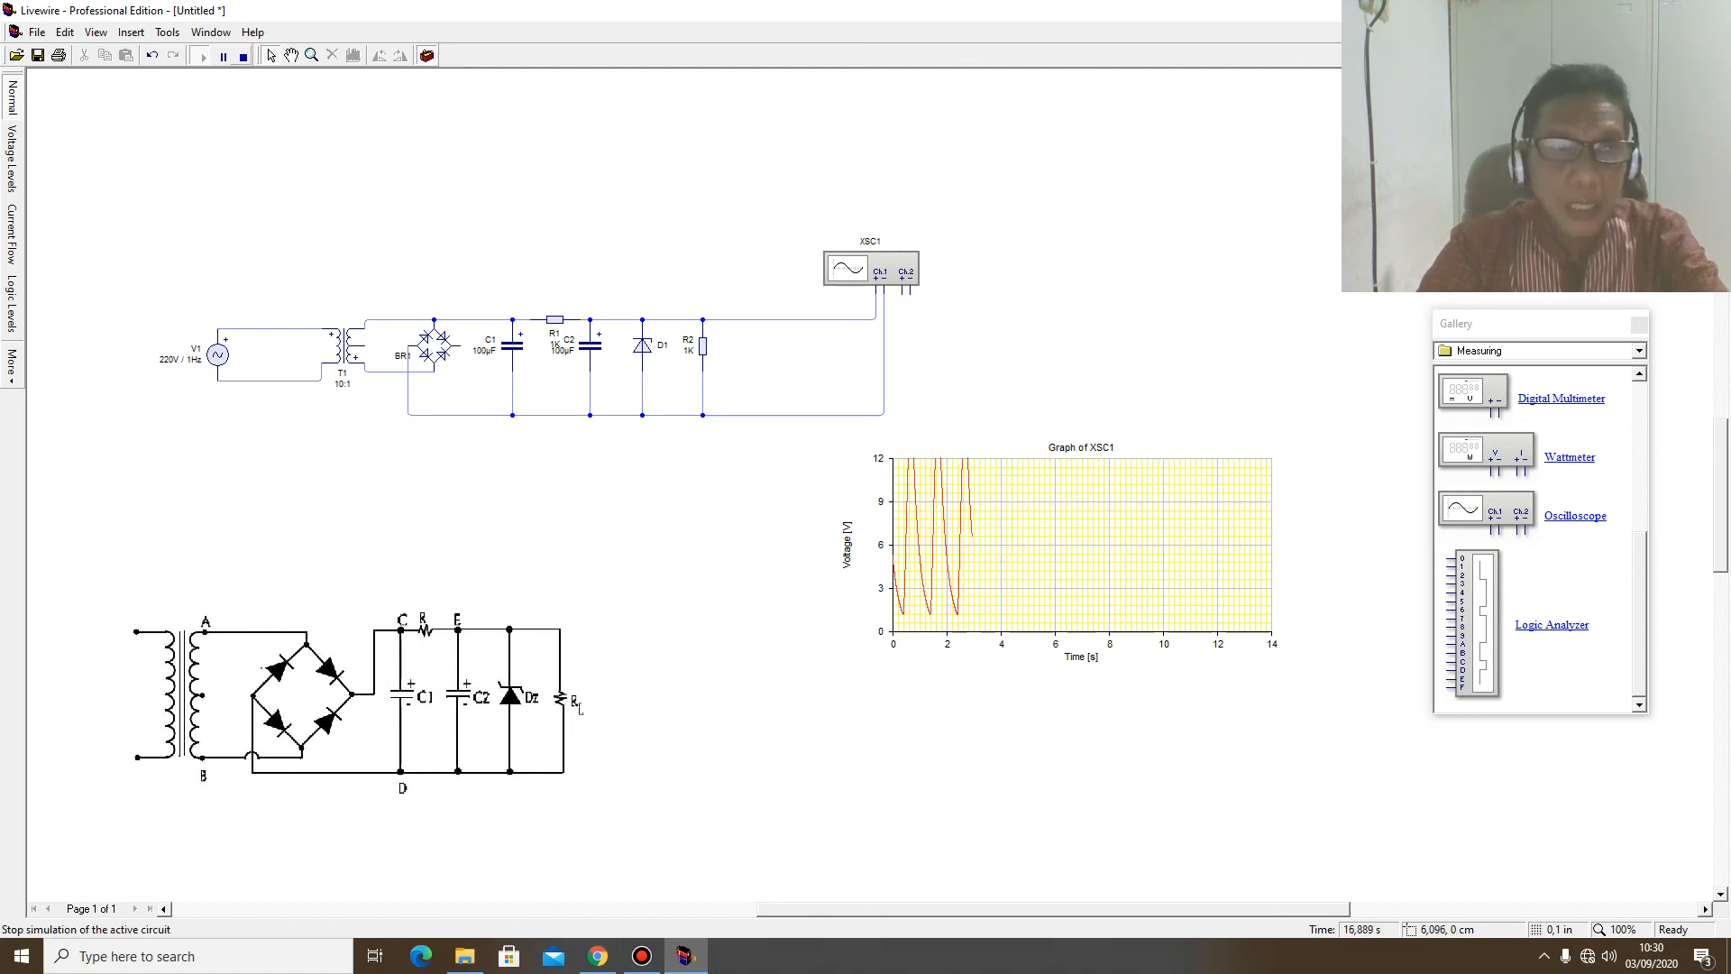
{"action": "left_click", "coordinate": [244, 58]}
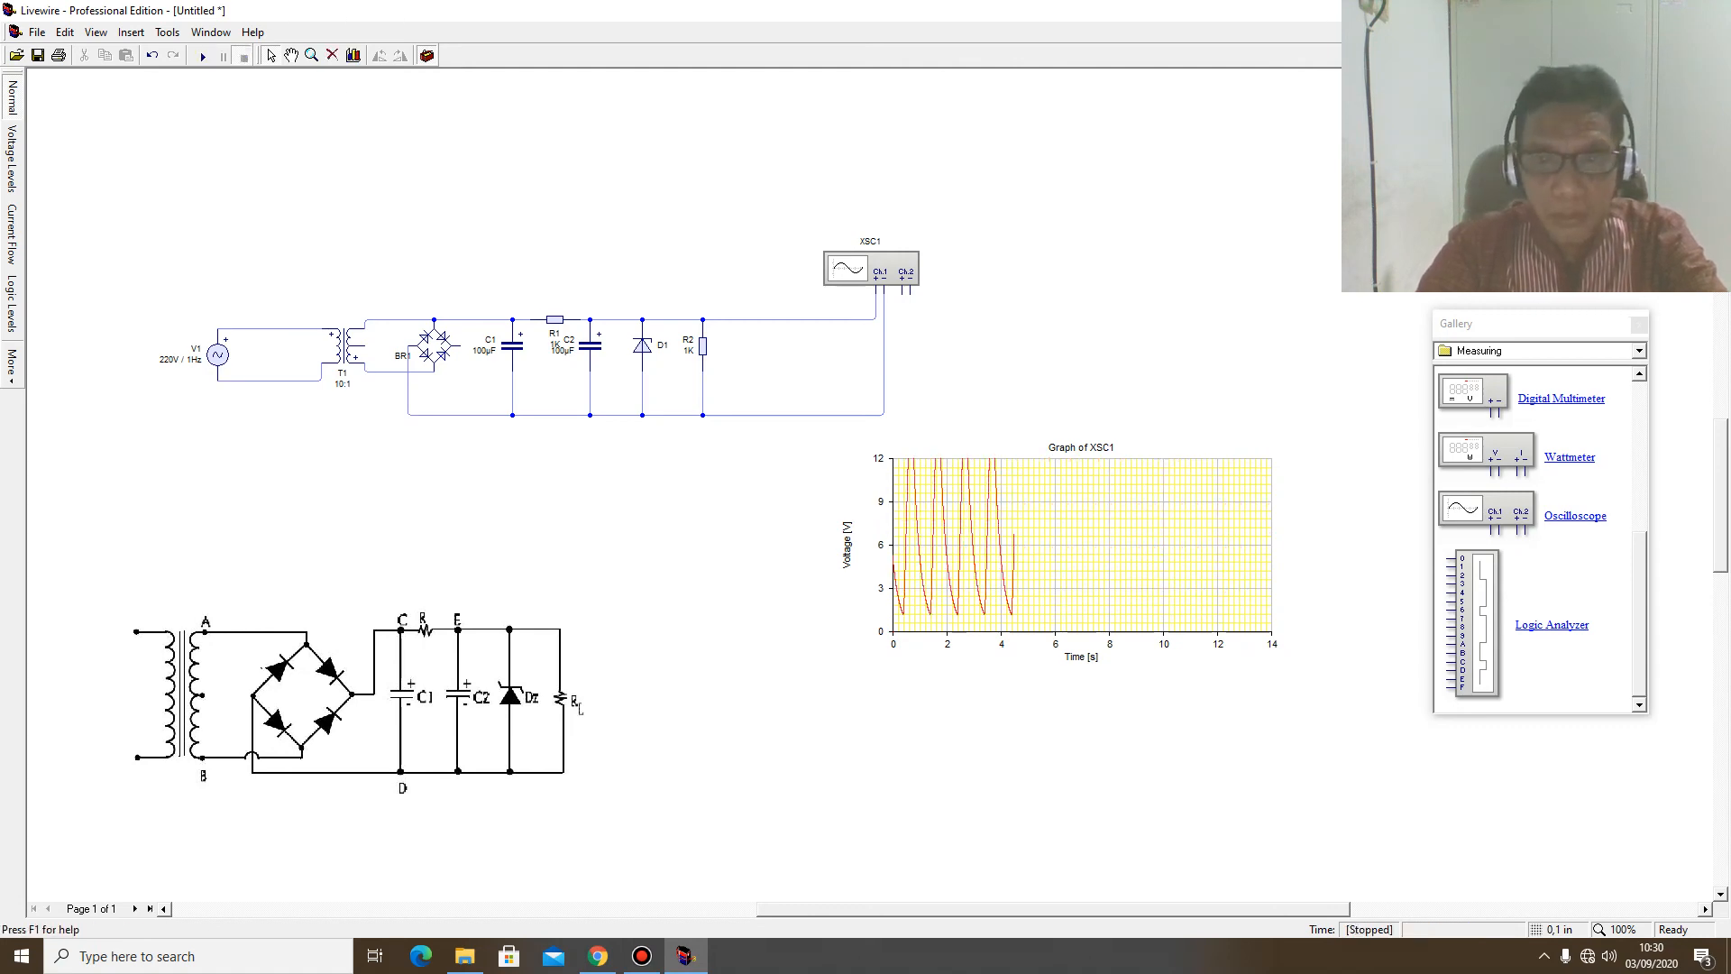
- Set the XSC1 graph's maximum voltage to 20 V, and run and stop the simulation to check the waveform
{"action": "left_click", "coordinate": [904, 540]}
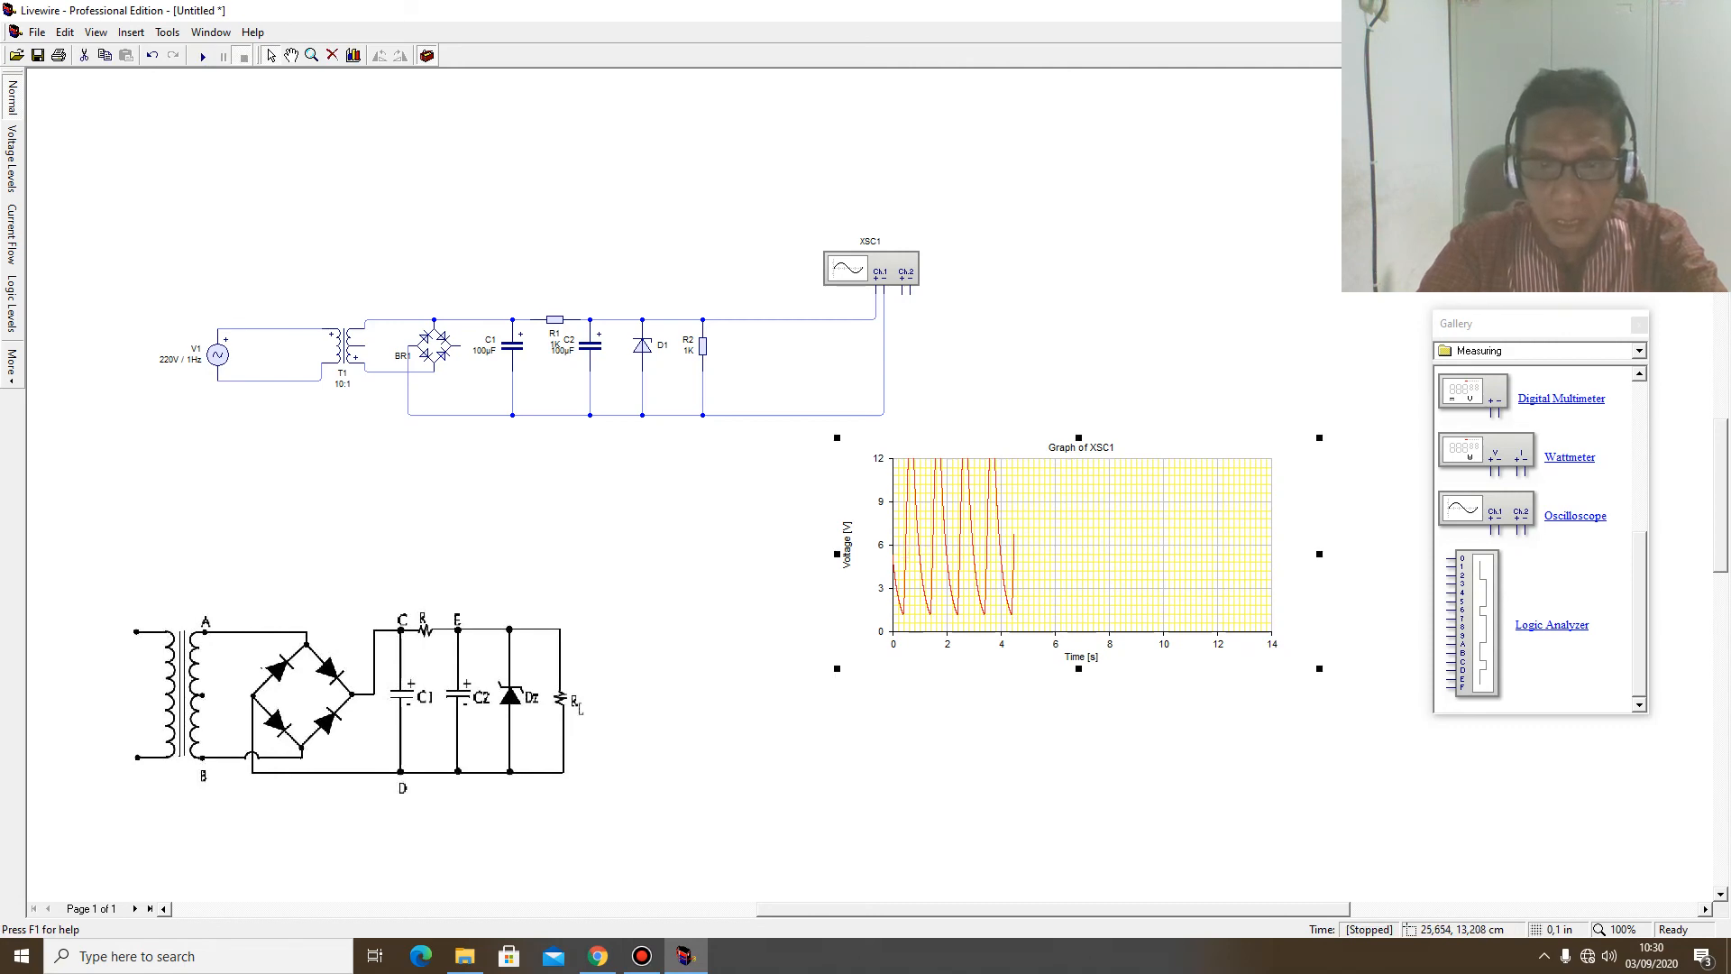
{"action": "double_click", "coordinate": [904, 540]}
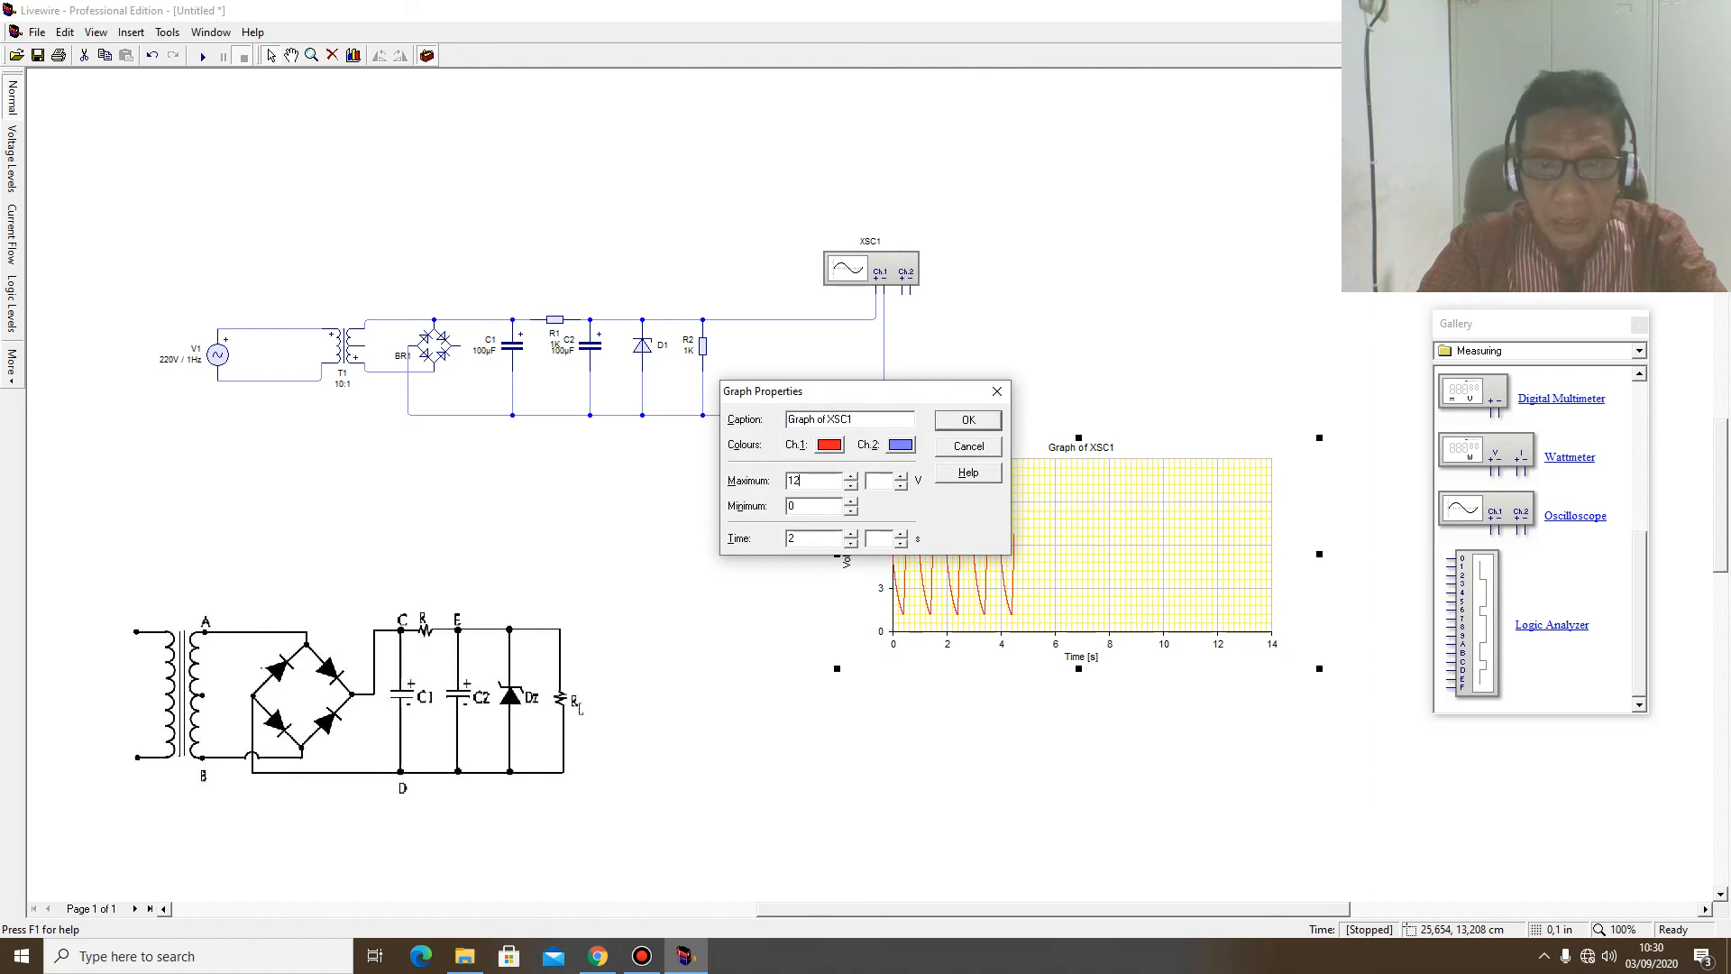
{"action": "double_click", "coordinate": [795, 481]}
{"action": "type", "text": "20"}
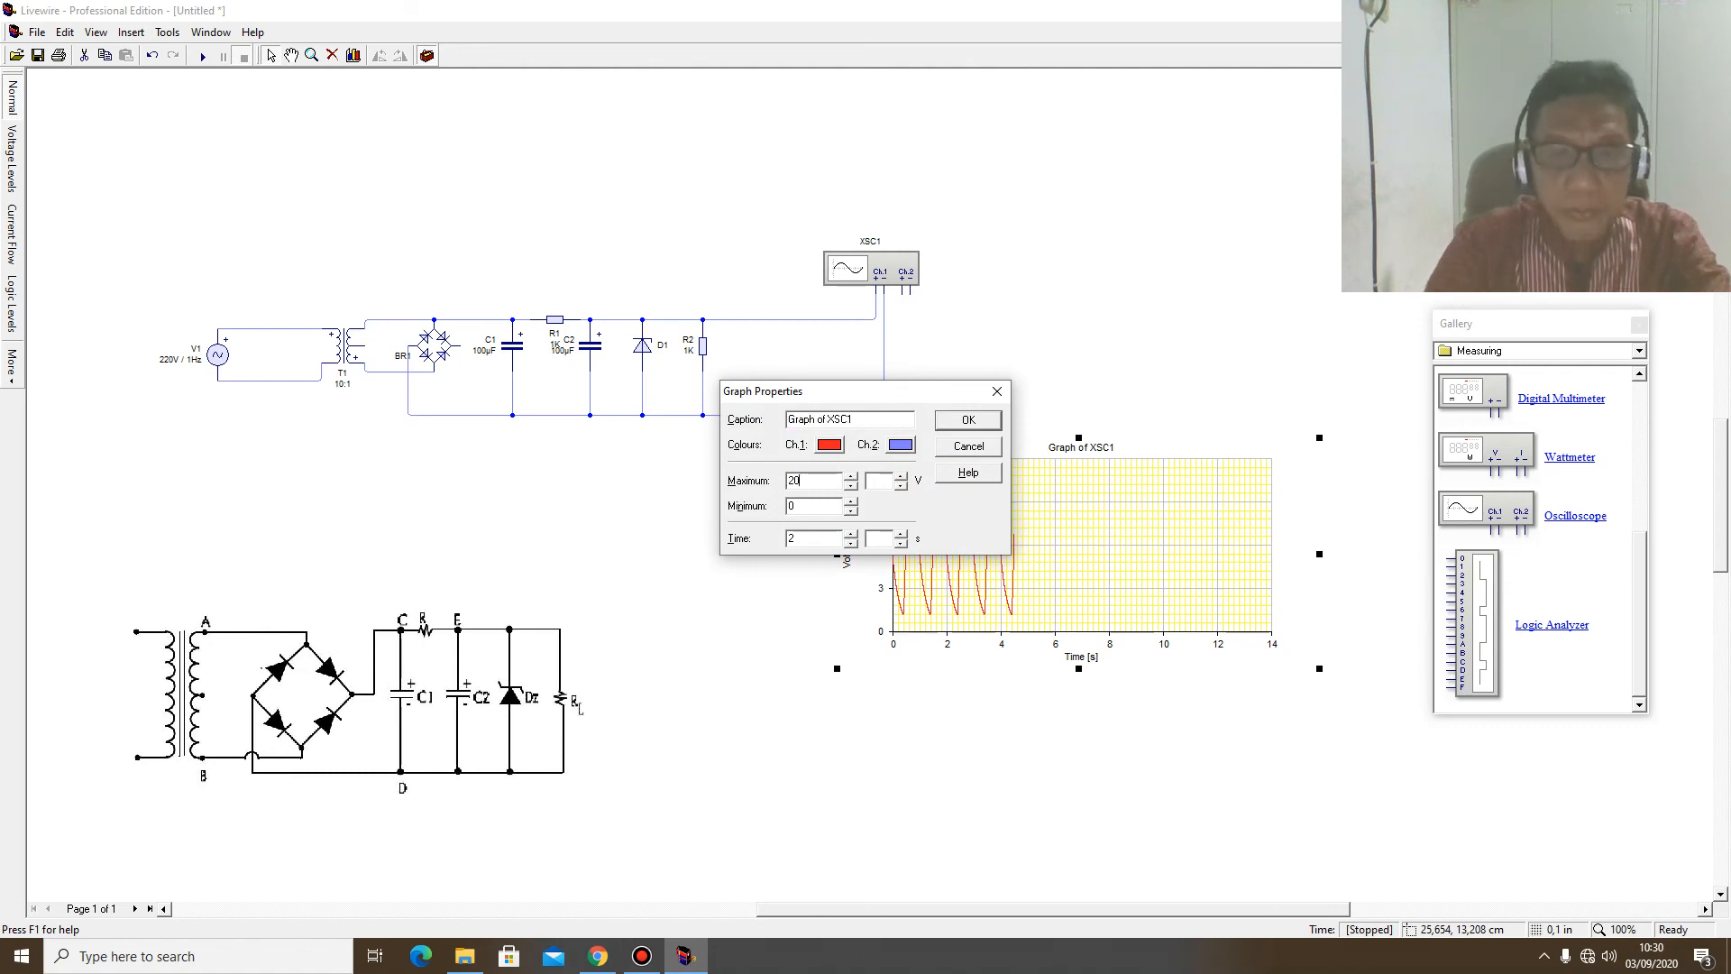
{"action": "key", "text": "Return"}
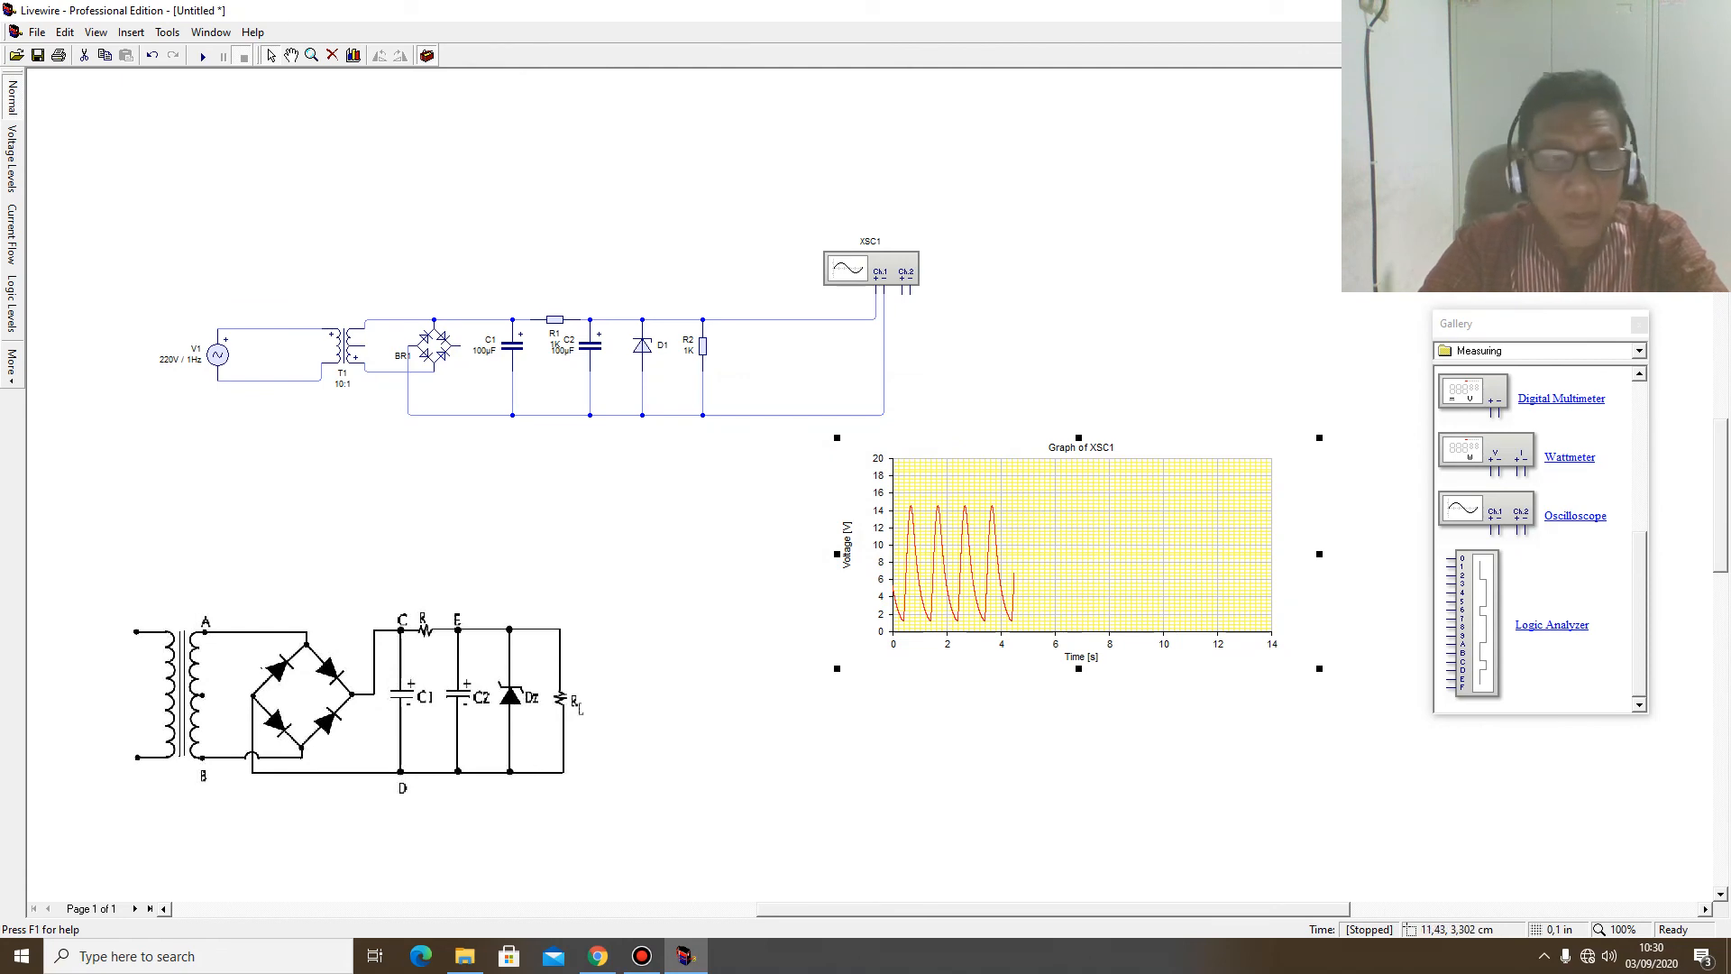
{"action": "left_click", "coordinate": [202, 56]}
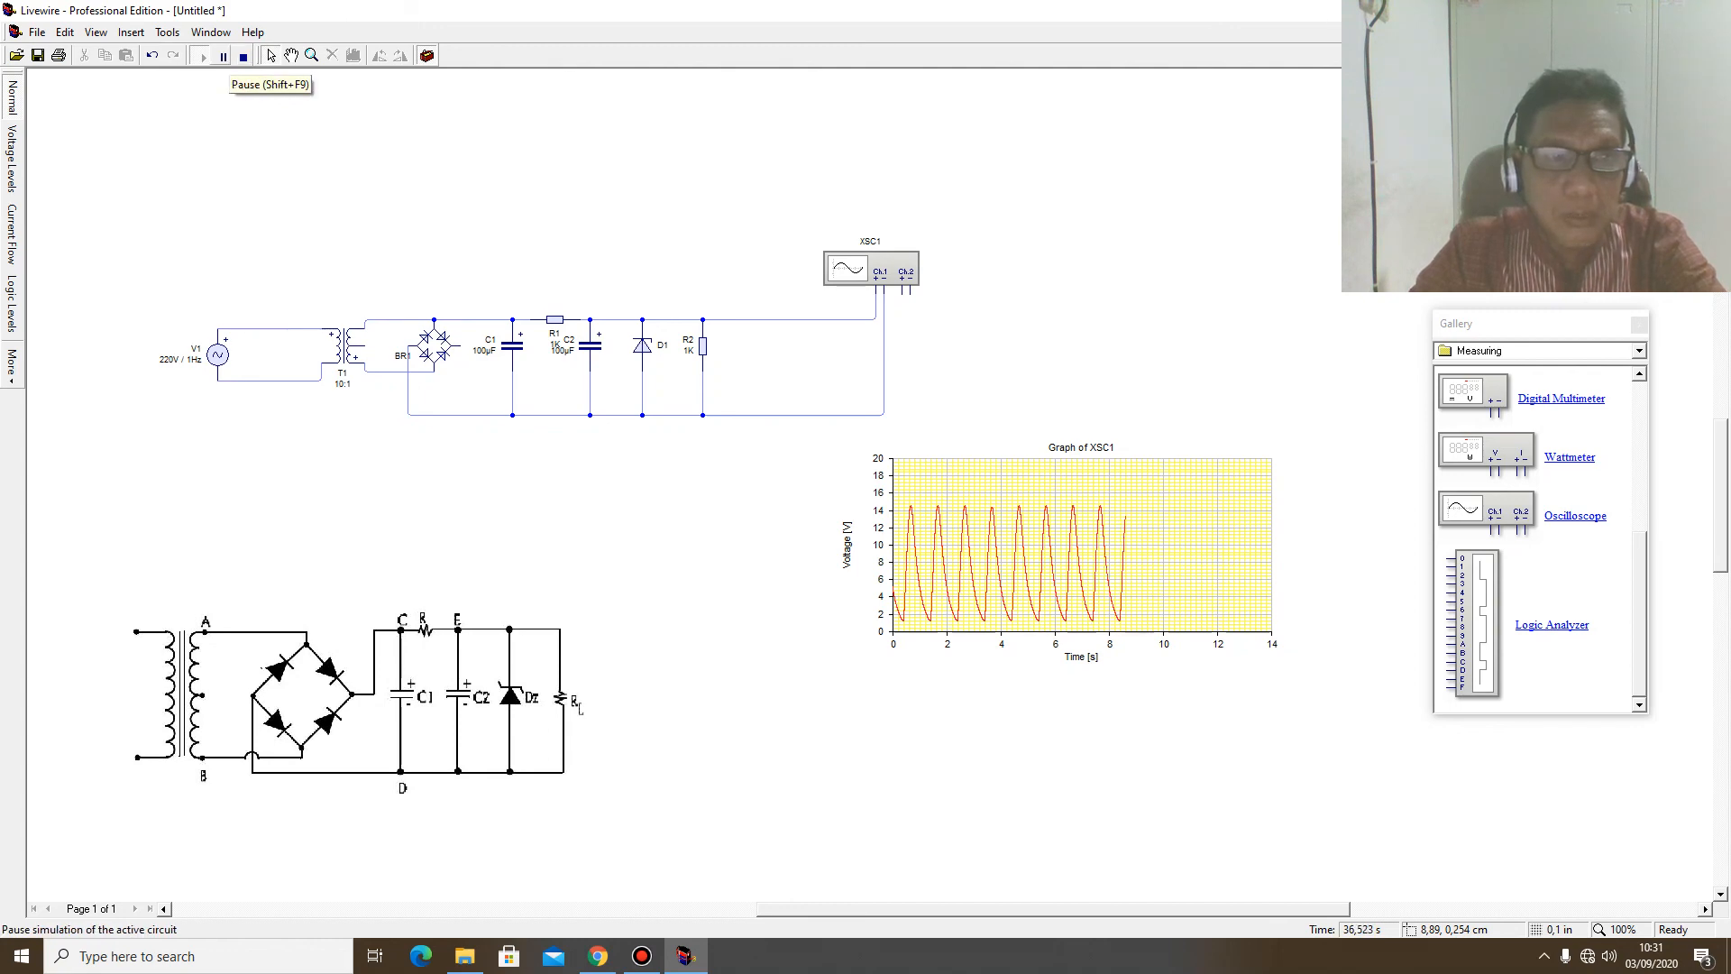
{"action": "left_click", "coordinate": [243, 56]}
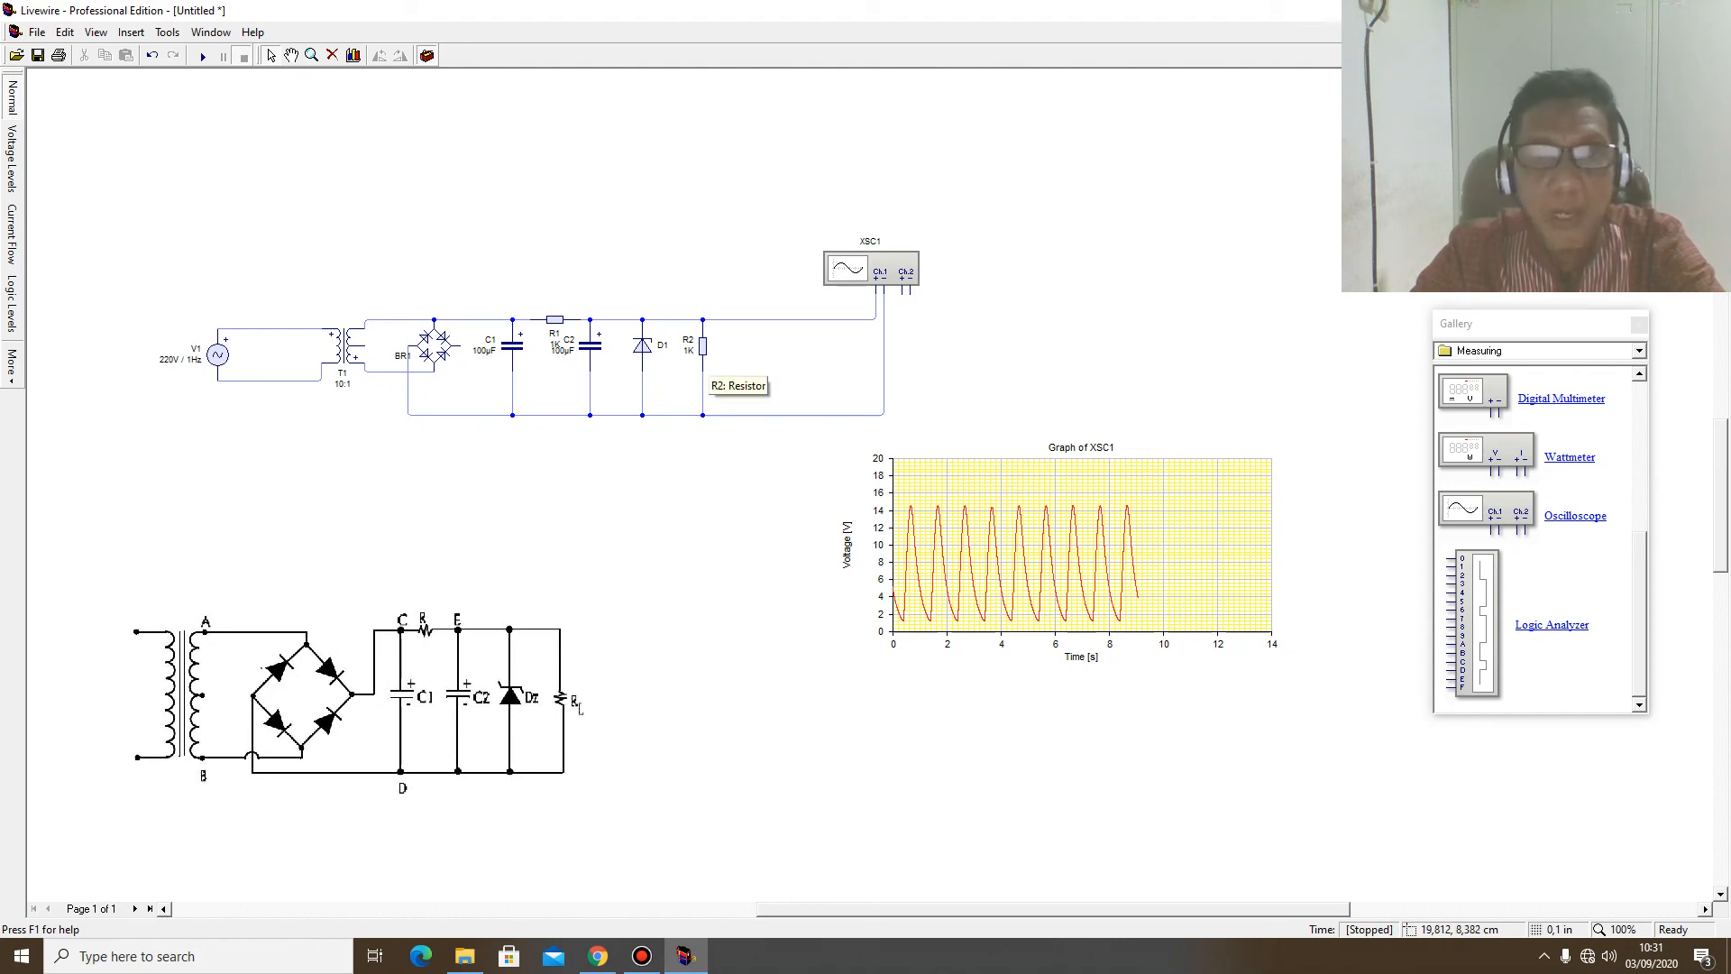
- Set load resistor R2 to 100 KΩ, and run and stop the simulation to observe the output on the graph
{"action": "left_click", "coordinate": [704, 347]}
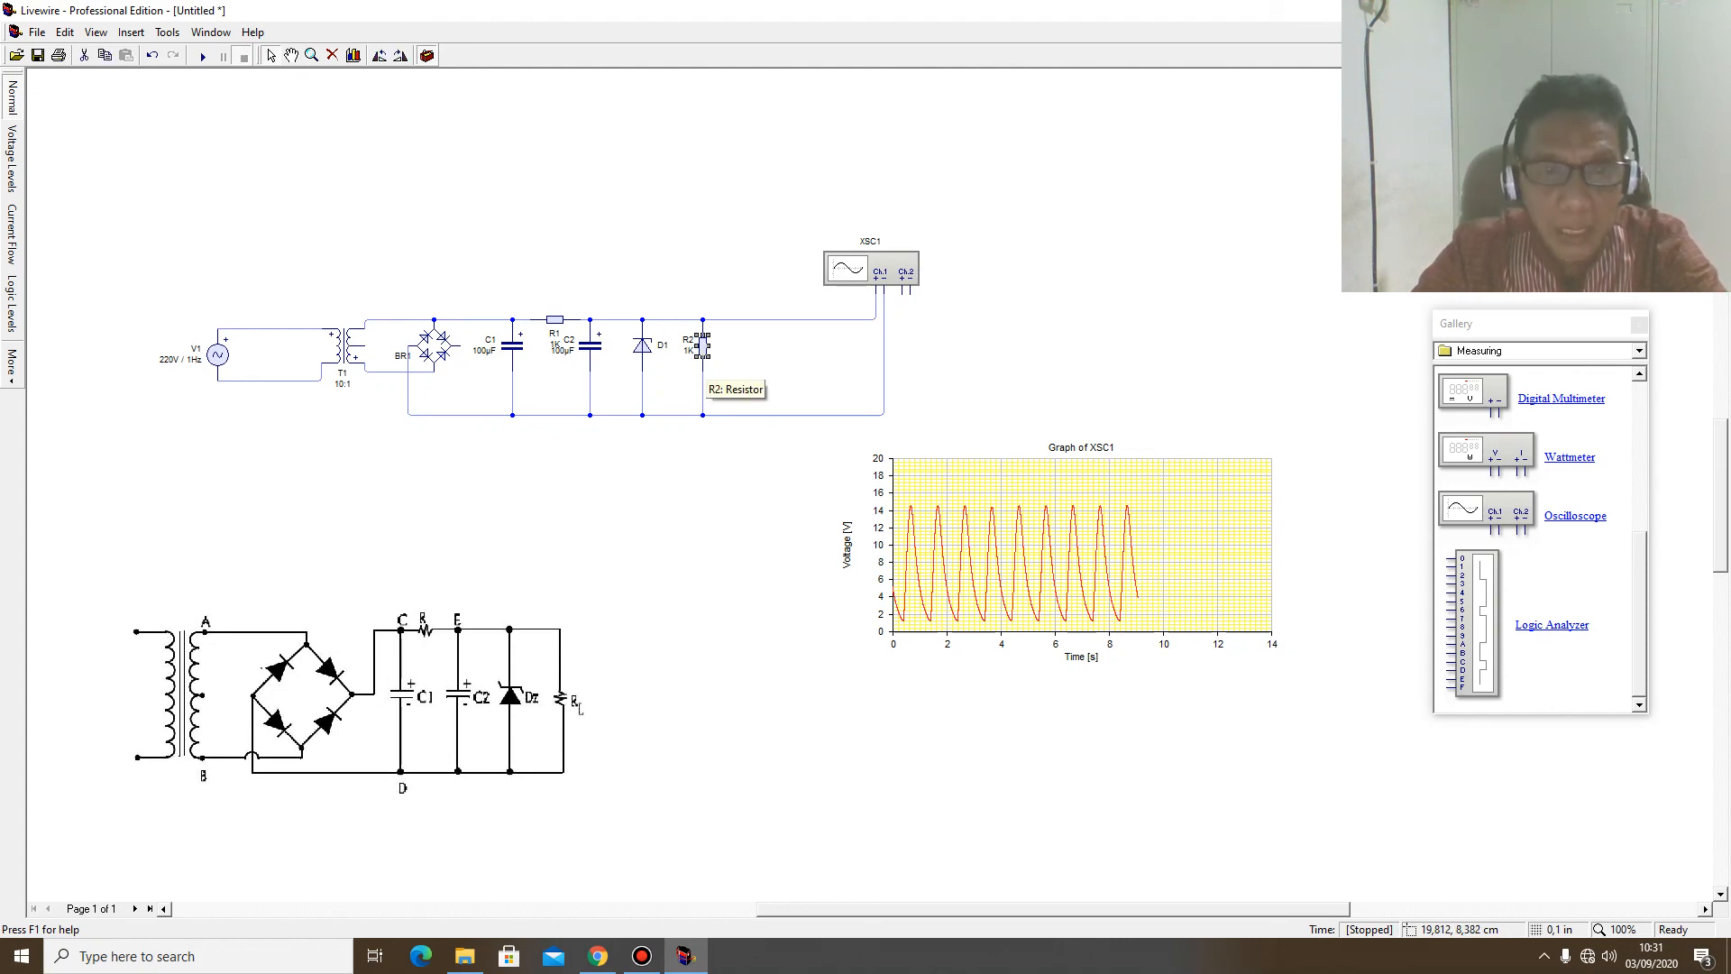
{"action": "double_click", "coordinate": [704, 347]}
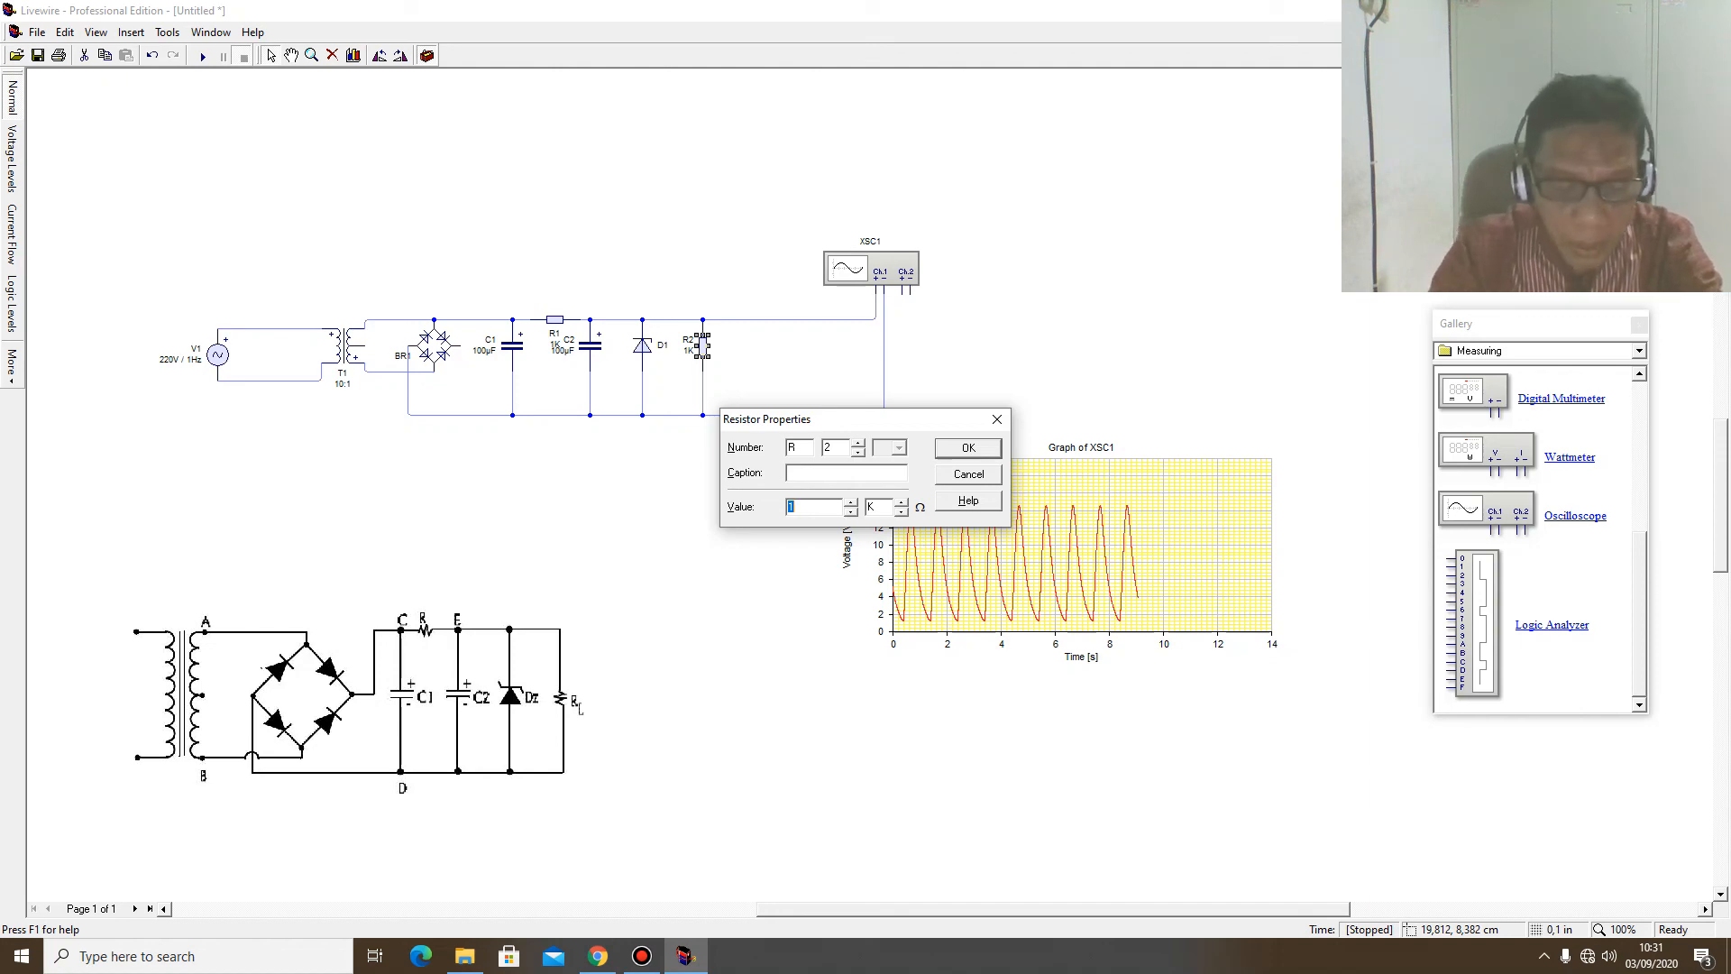
{"action": "type", "text": "100"}
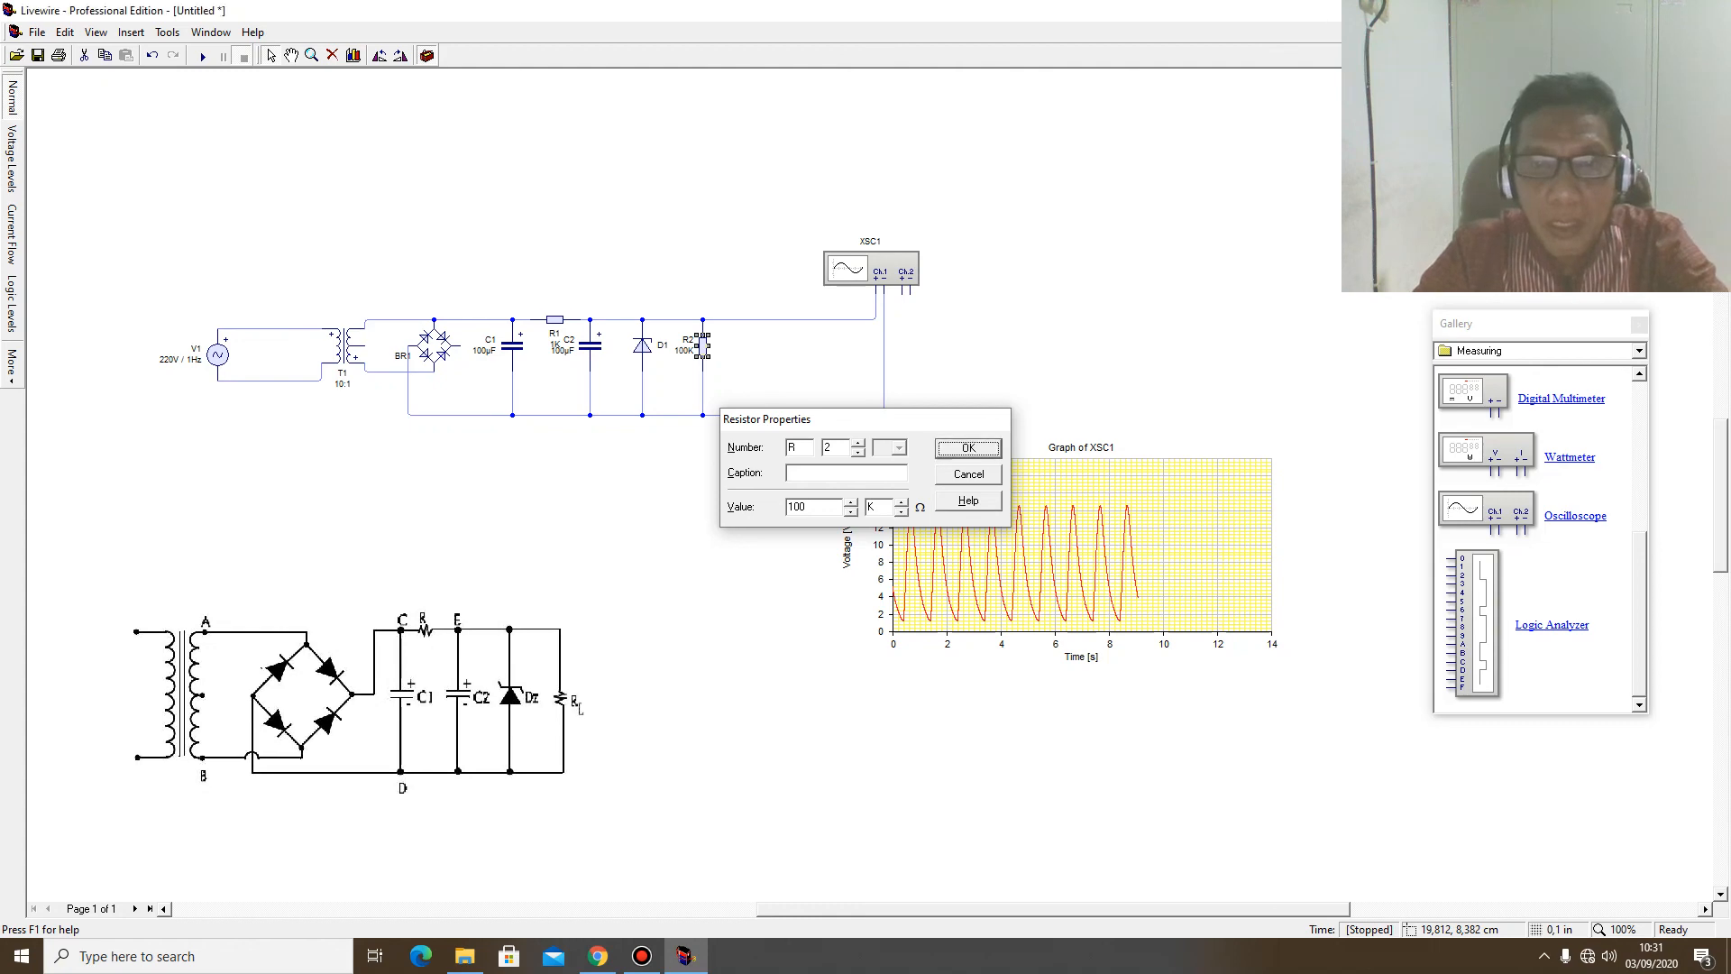
{"action": "key", "text": "Return"}
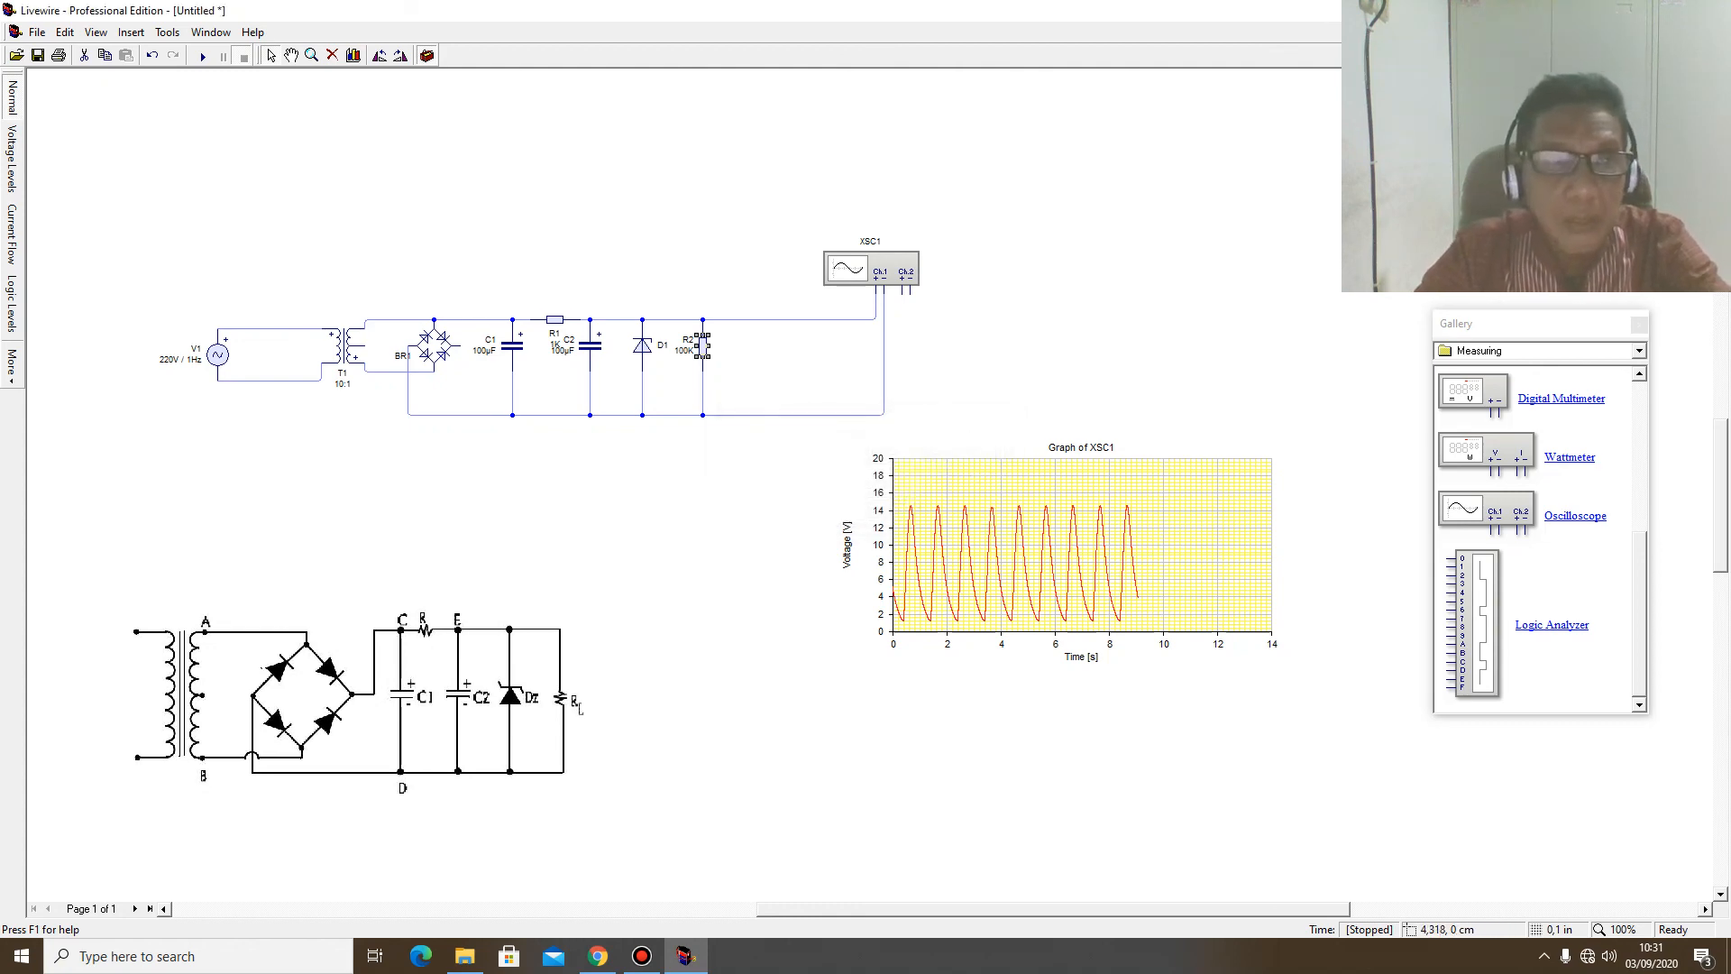
{"action": "left_click", "coordinate": [202, 56]}
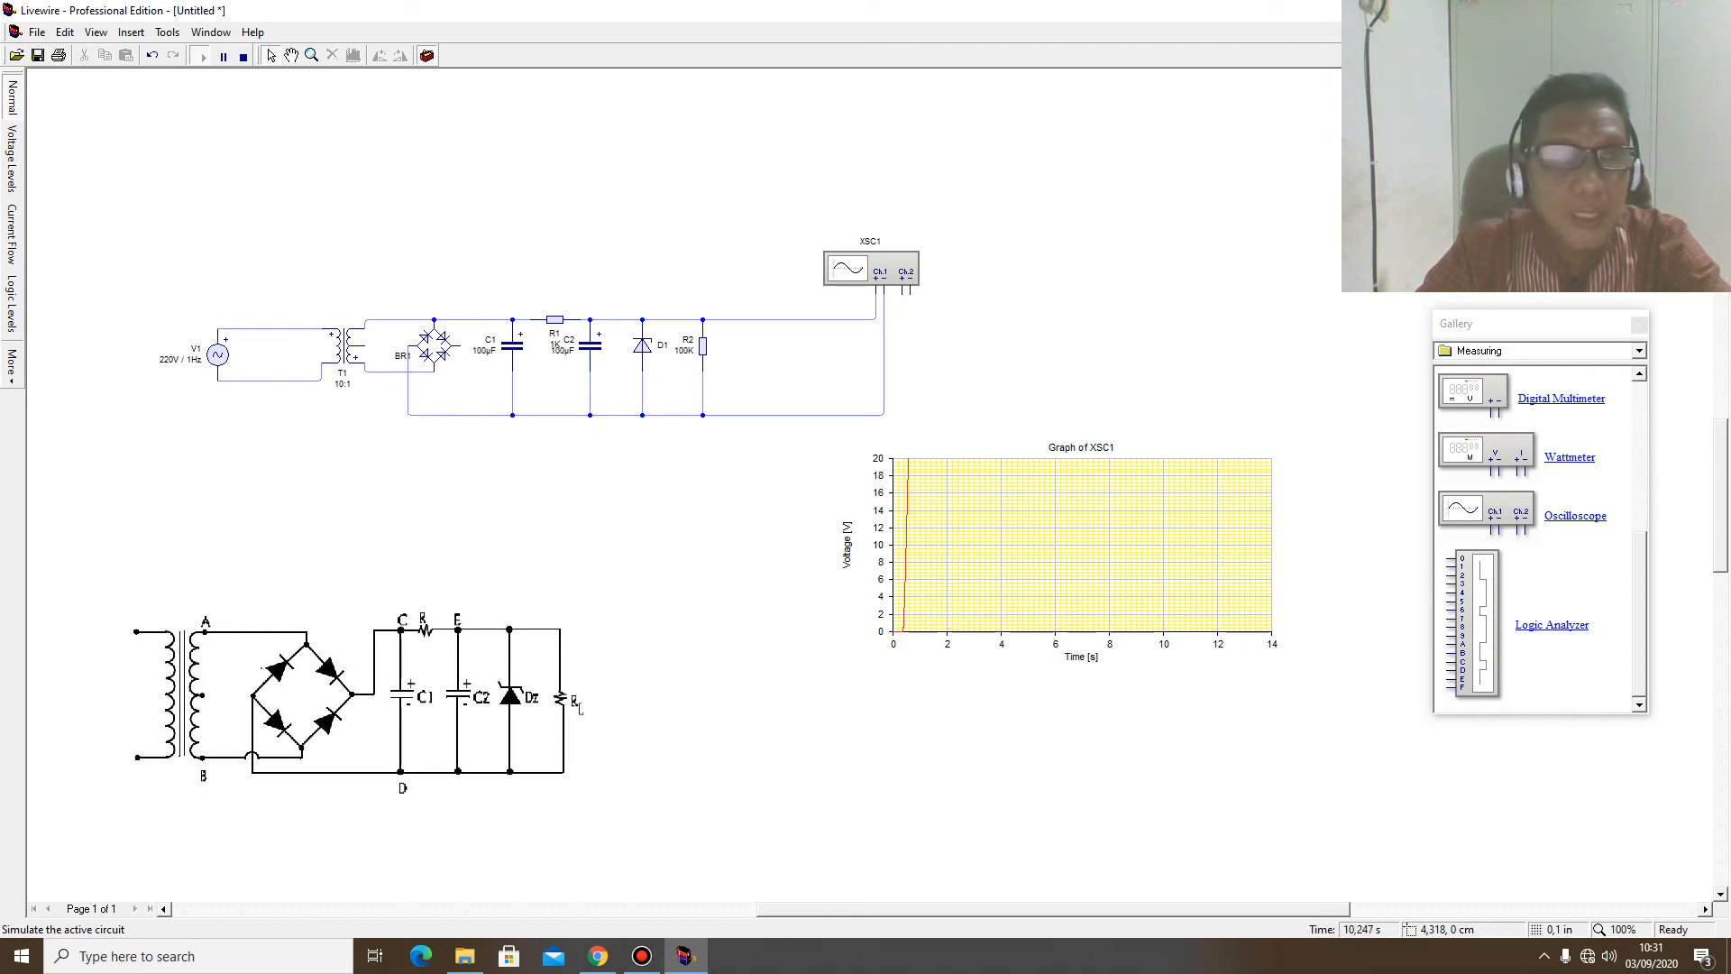
{"action": "left_click", "coordinate": [244, 55]}
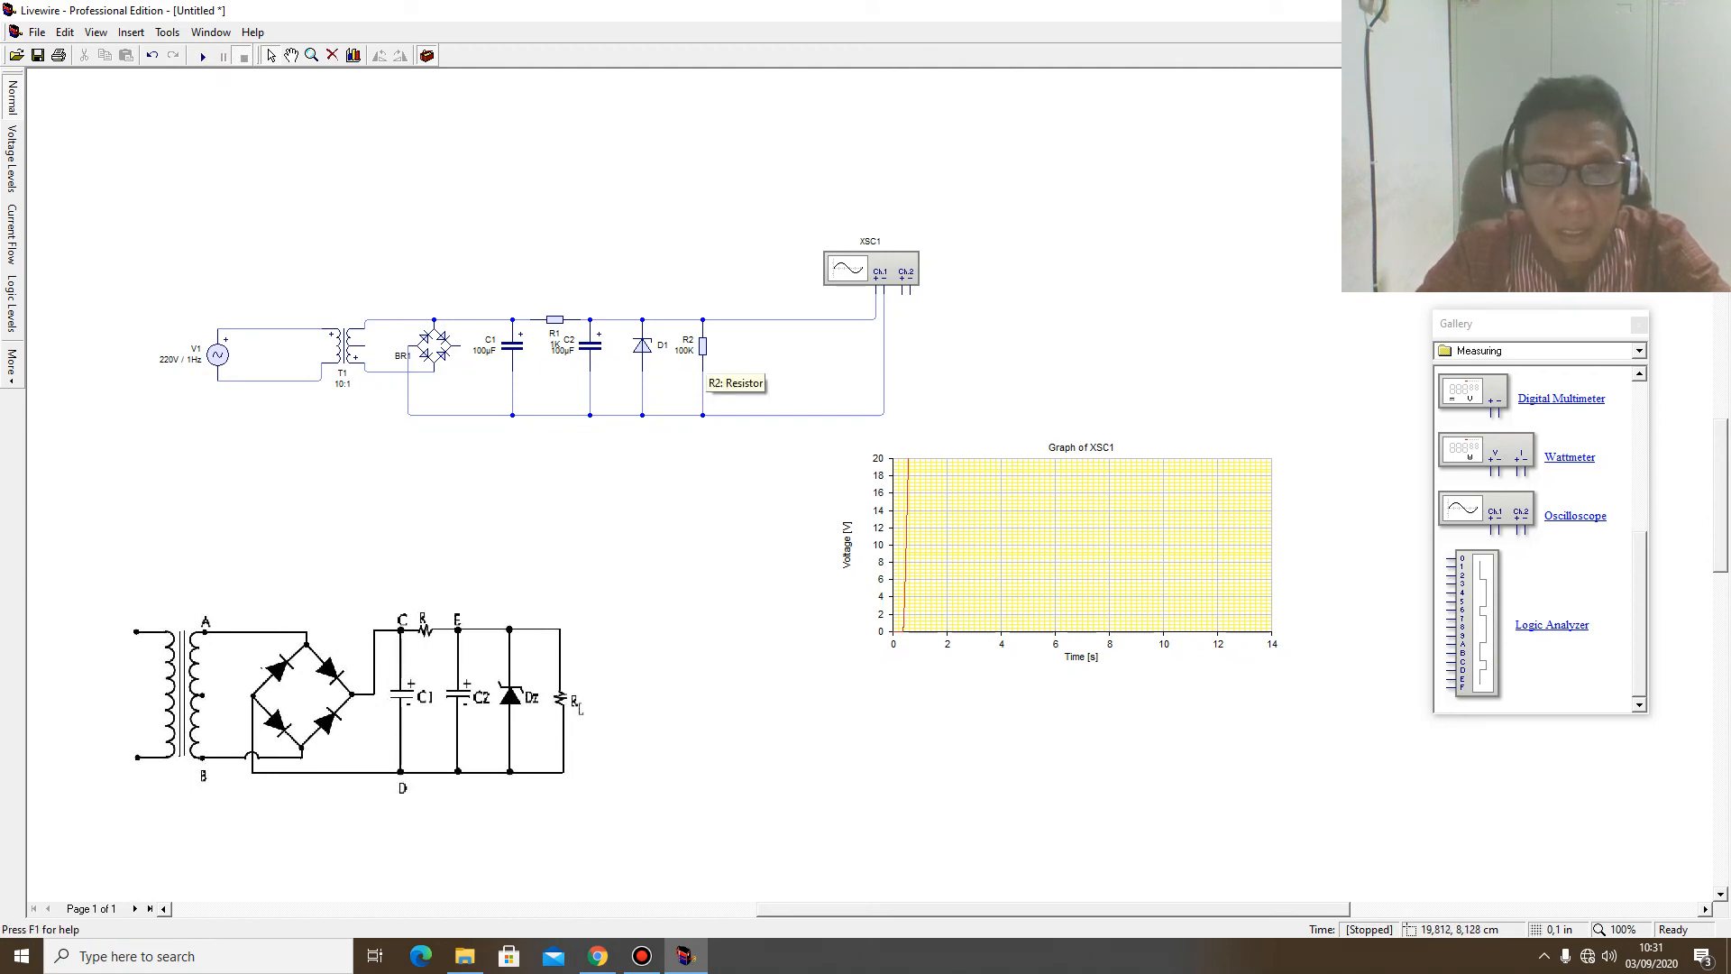
- Set load resistor R2 to 100 Ω and start the simulation to plot the output
{"action": "double_click", "coordinate": [702, 346]}
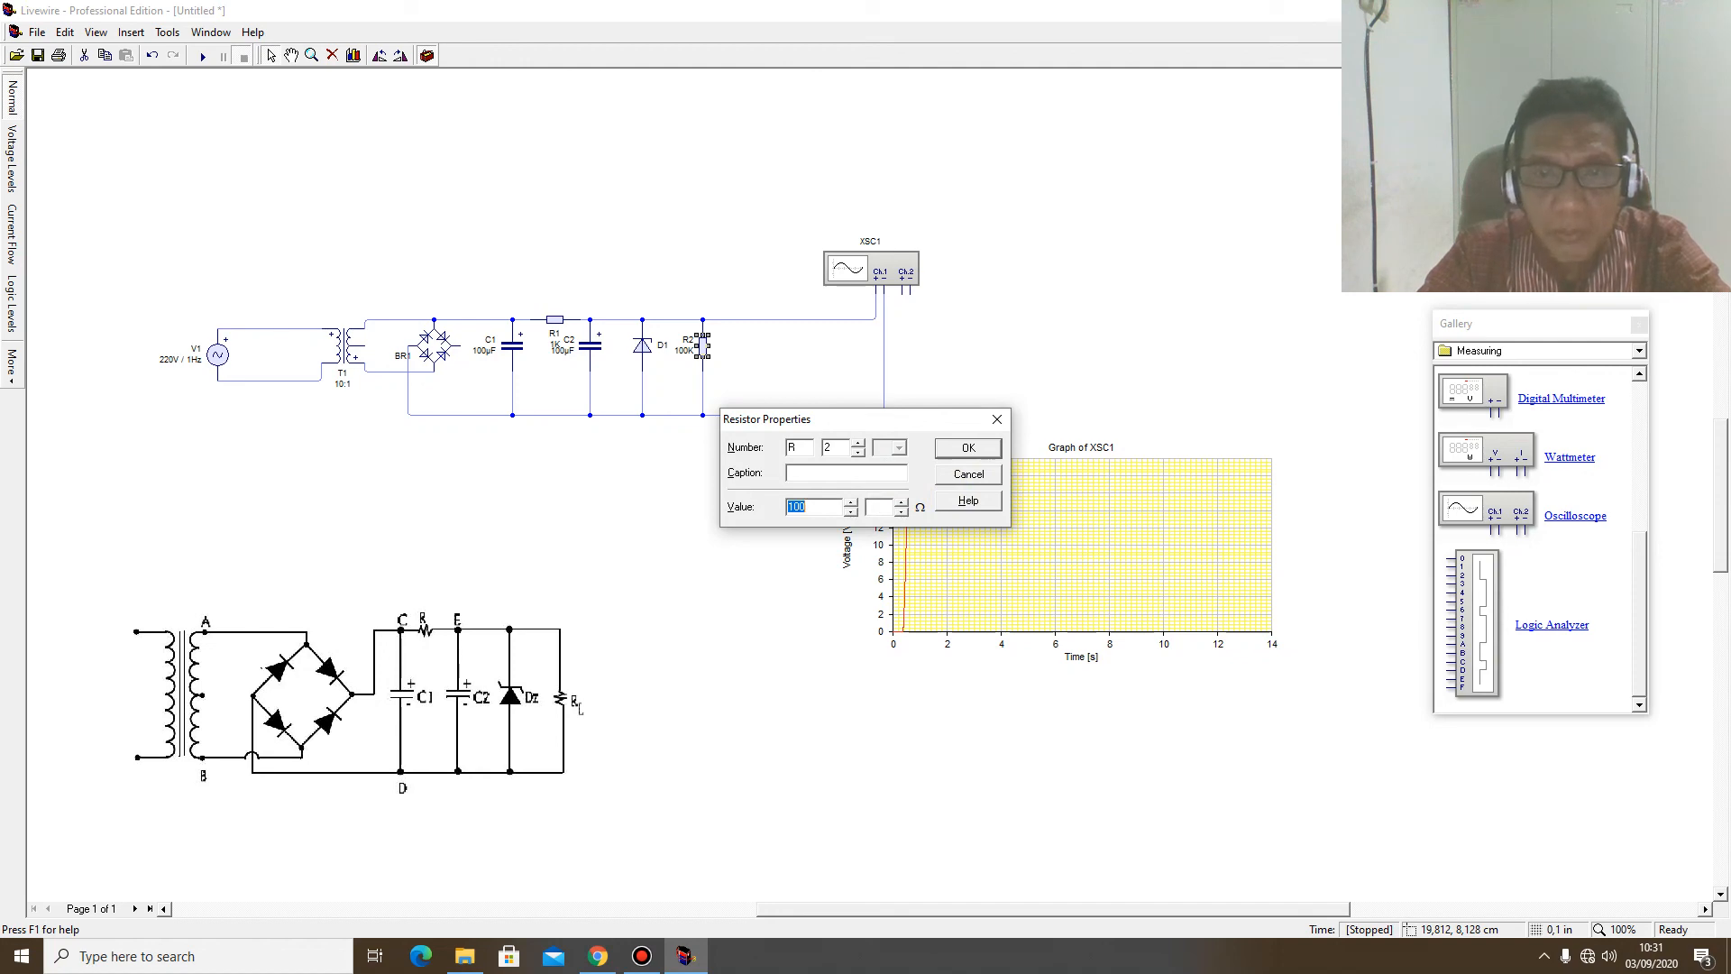
{"action": "left_click", "coordinate": [968, 447]}
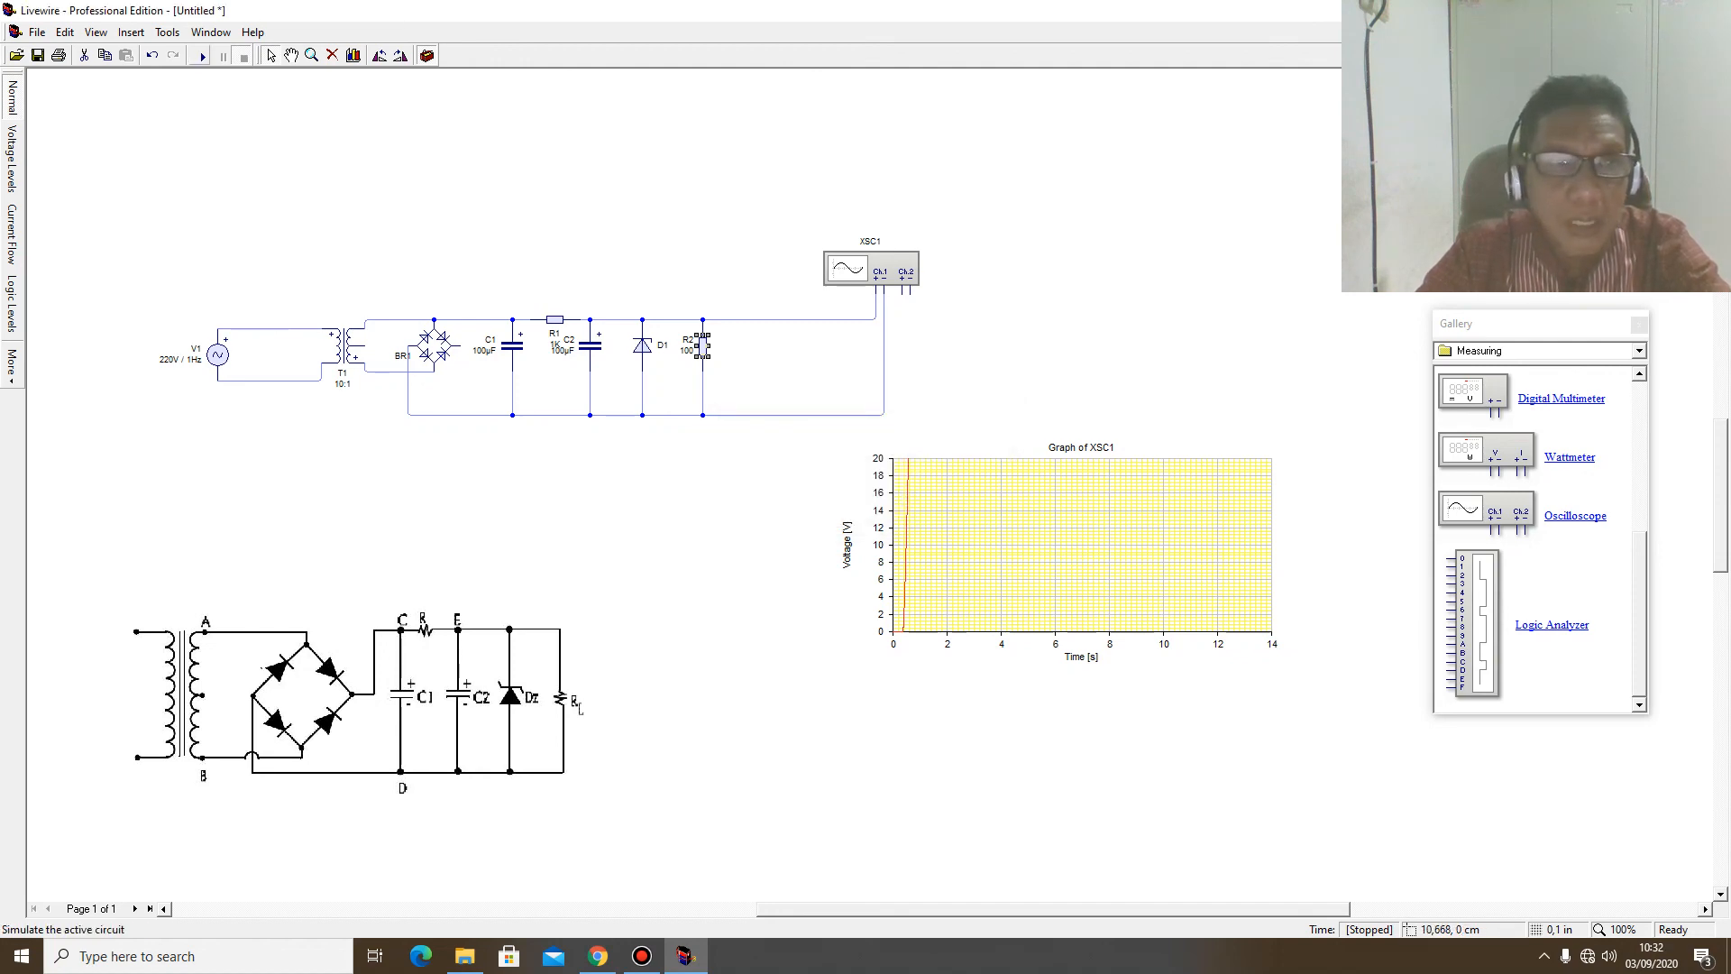
{"action": "left_click", "coordinate": [202, 56]}
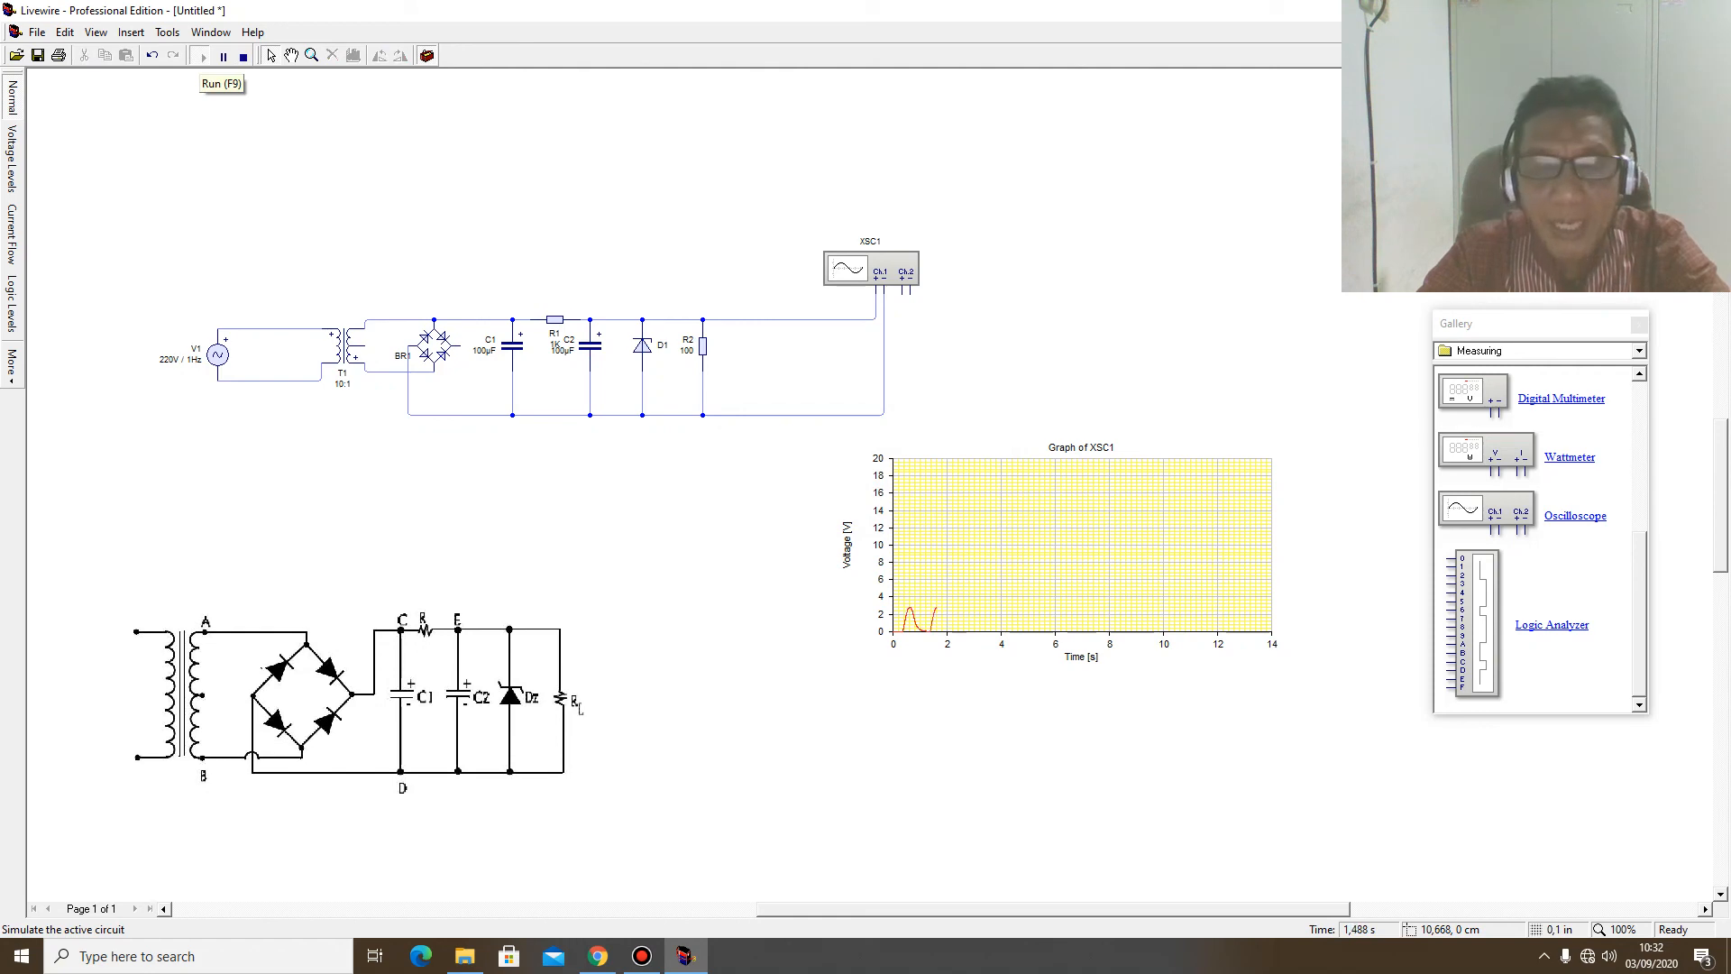